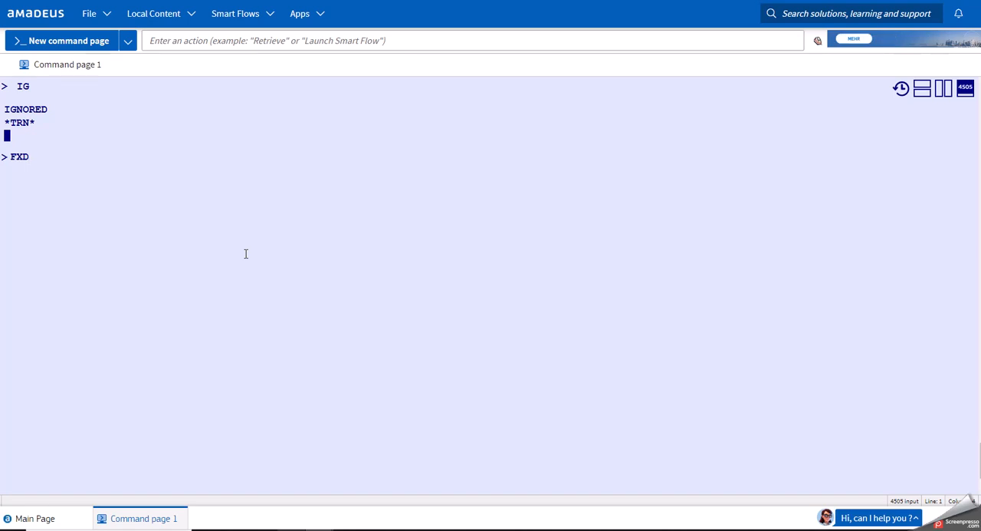
Request fare recommendations from Paris to Munich with the entry FXDPARMUC.
type("PARMUC")
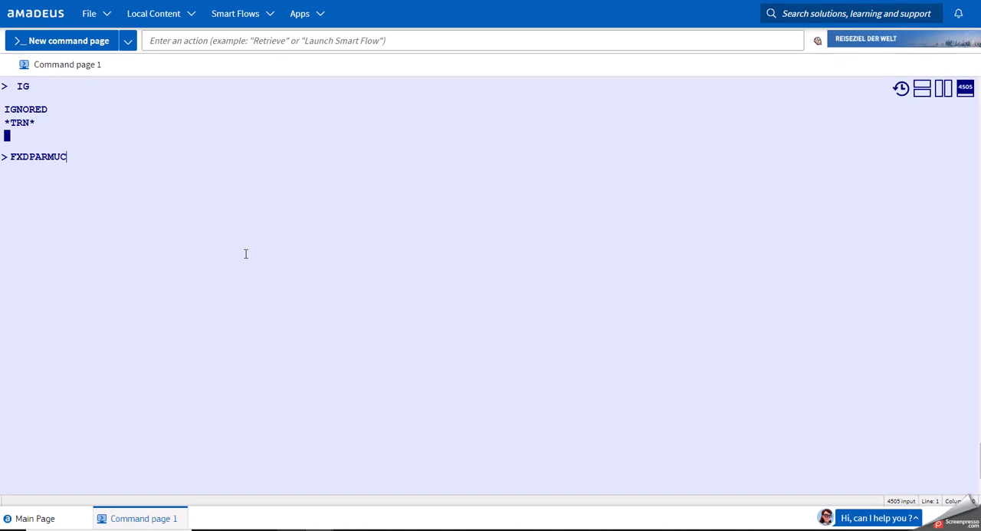
key("Return")
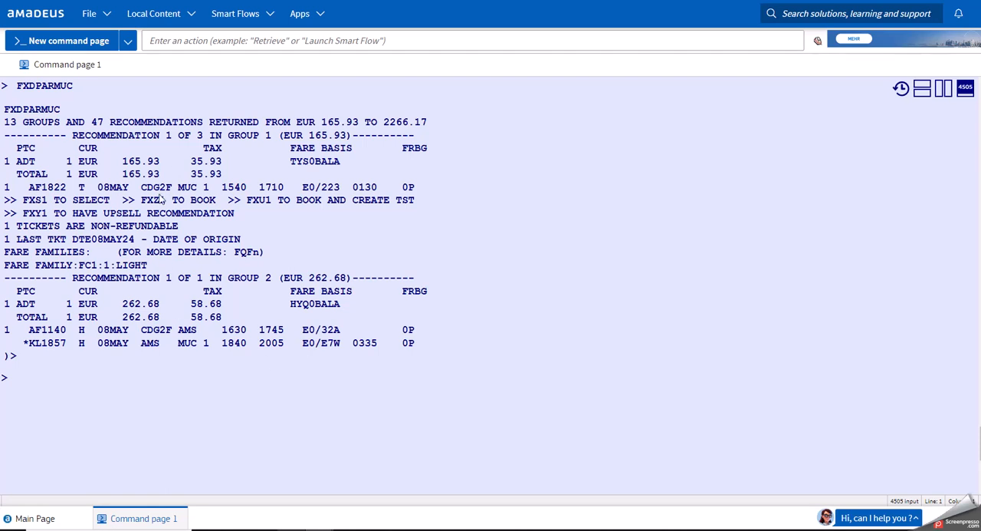
left_click(153, 390)
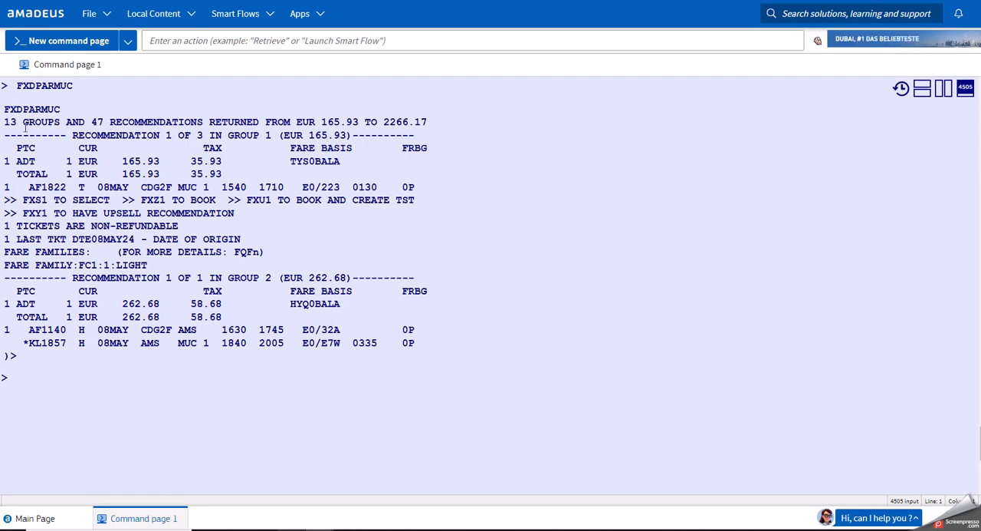
Examine the number of returned recommendations and the prices of groups 1 and 2.
left_click_drag(4, 121, 206, 122)
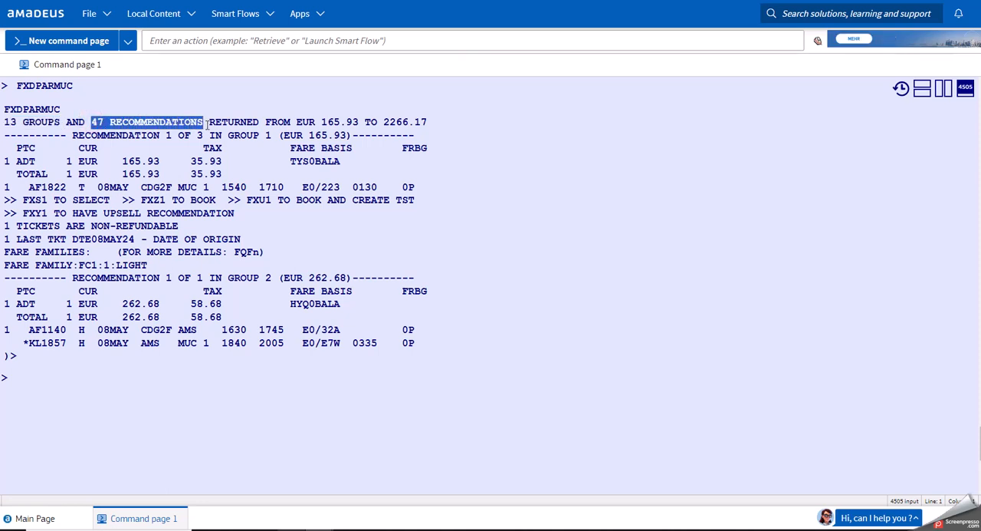
left_click(207, 124)
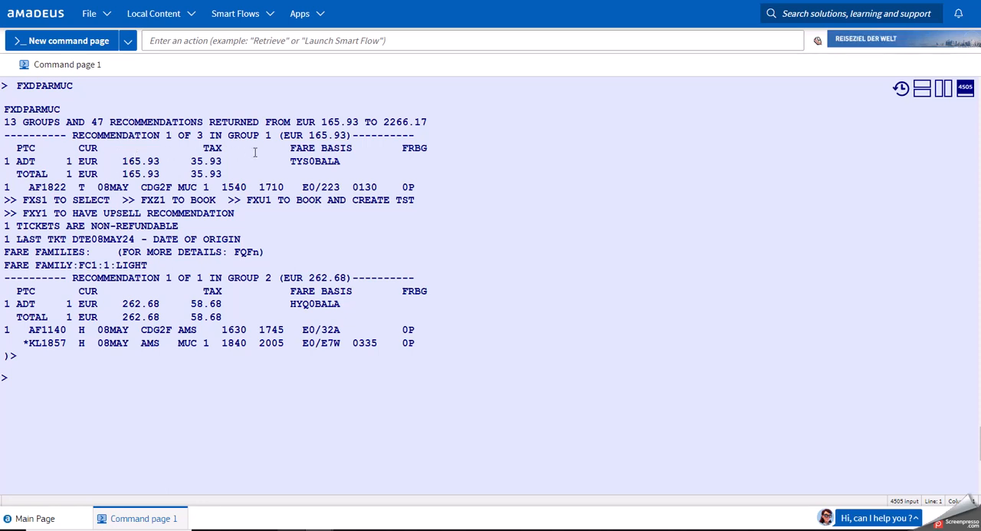
left_click_drag(228, 135, 351, 135)
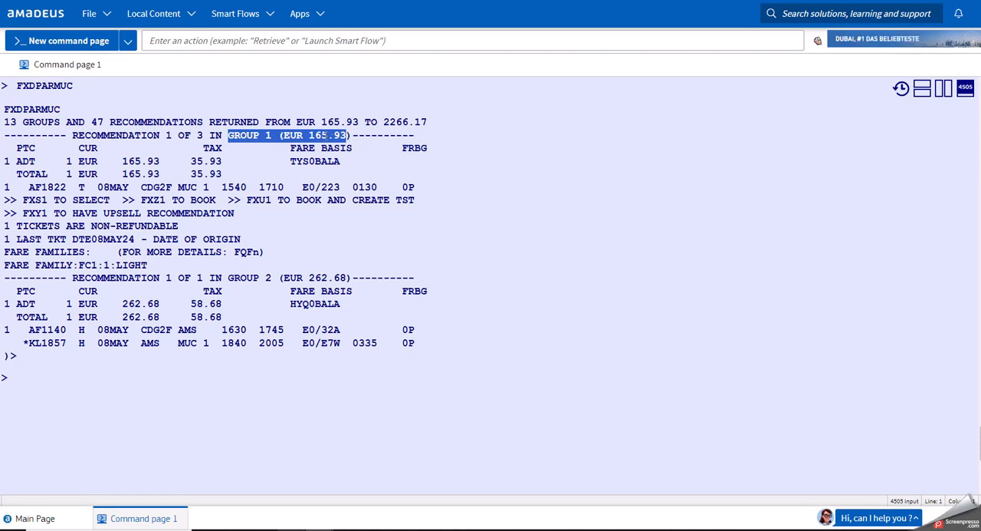
left_click_drag(228, 277, 350, 278)
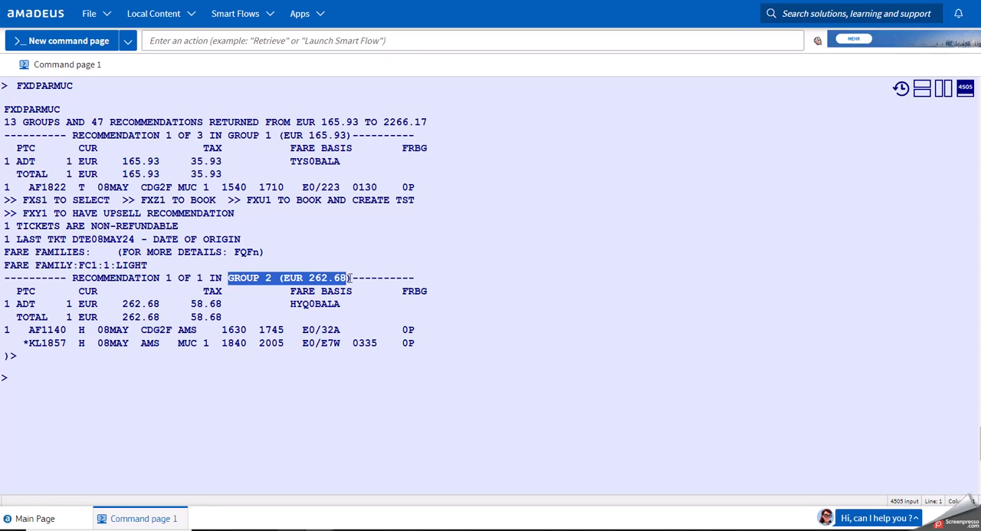
Page down through the recommendation groups with MD, and go back up to the first page with MU.
left_click(276, 417)
type("MD")
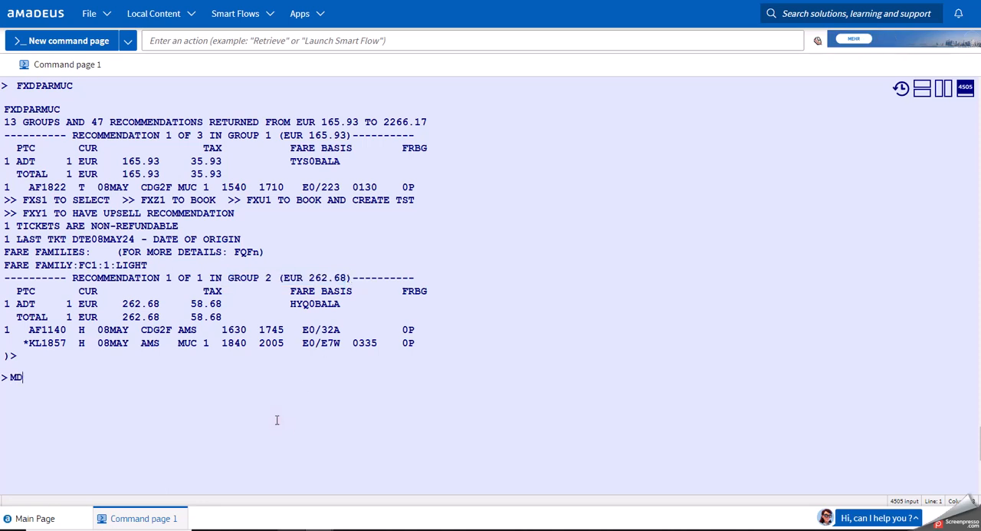
key("Return")
type("MD")
key("Return")
type("MU")
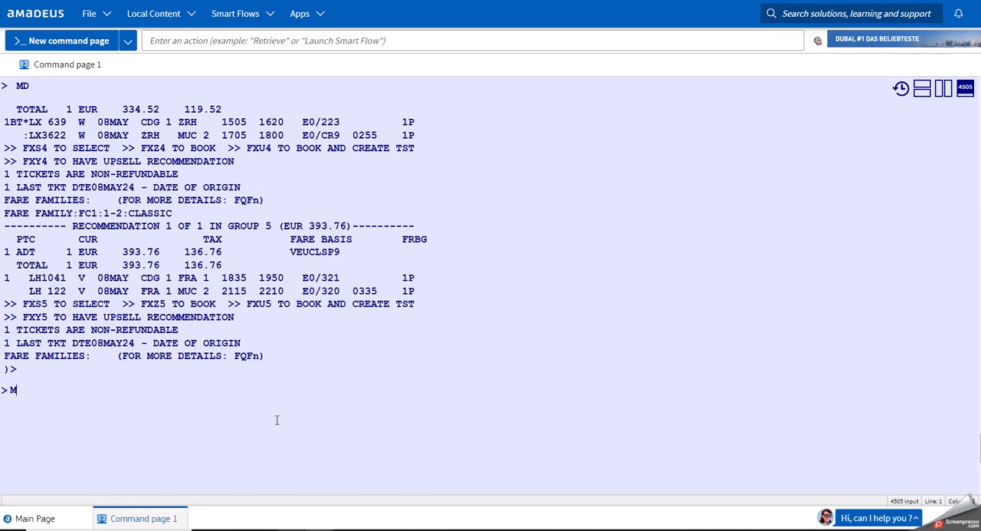
key("Return")
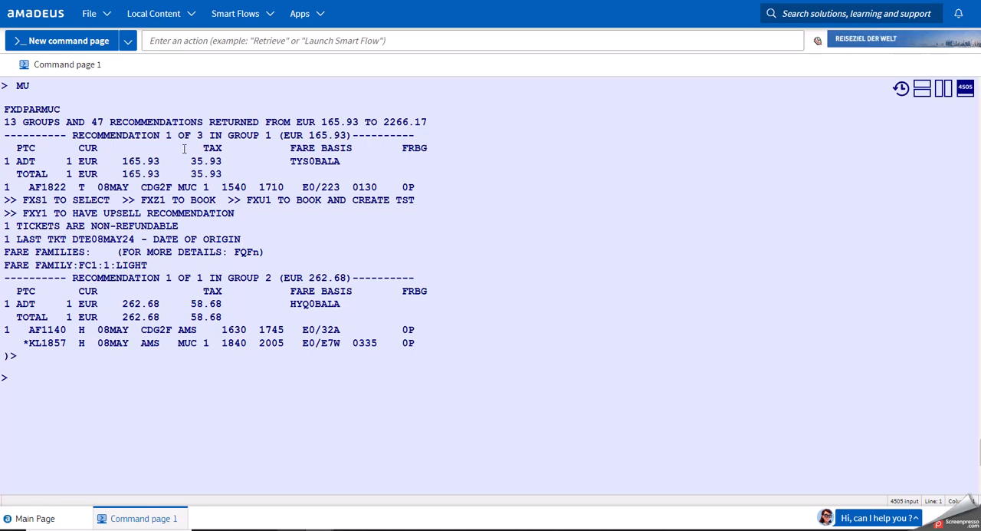
Examine the fare, tax, fare basis, flight details and baggage allowance of the first recommendation in group 1.
left_click(170, 396)
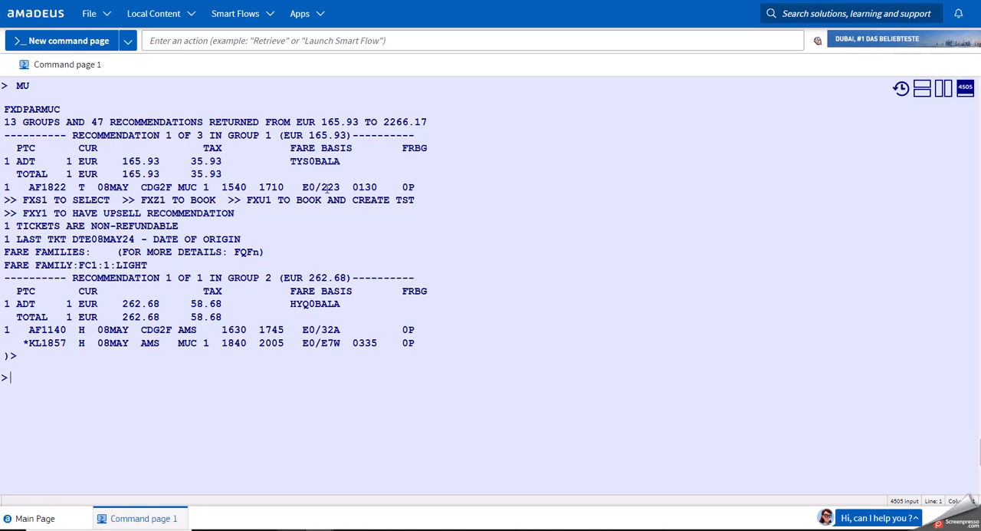
left_click(125, 161)
left_click_drag(125, 161, 222, 163)
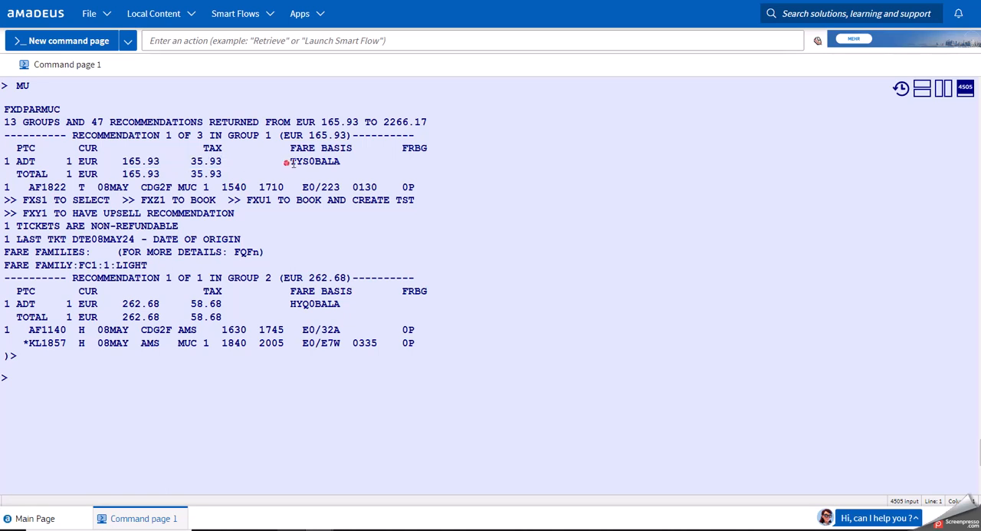
left_click_drag(287, 161, 342, 163)
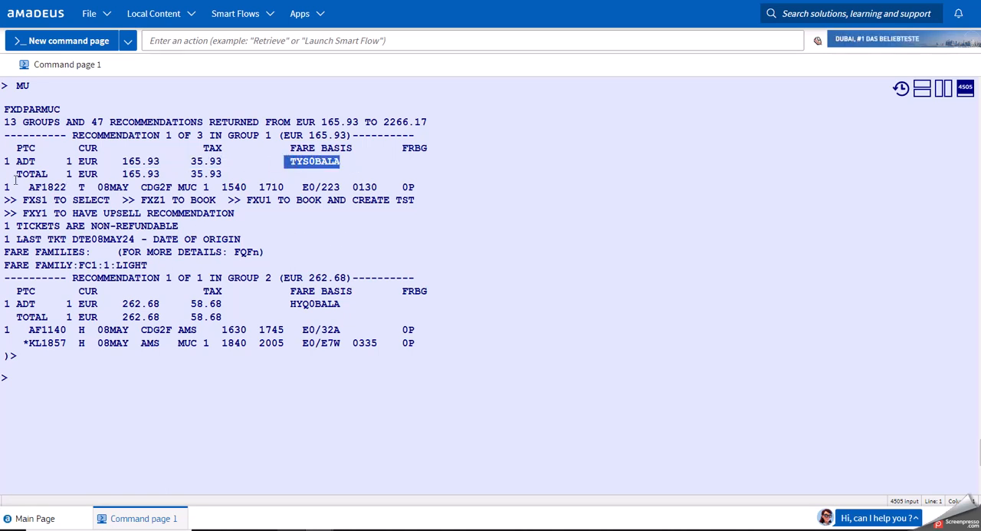
left_click_drag(27, 187, 285, 189)
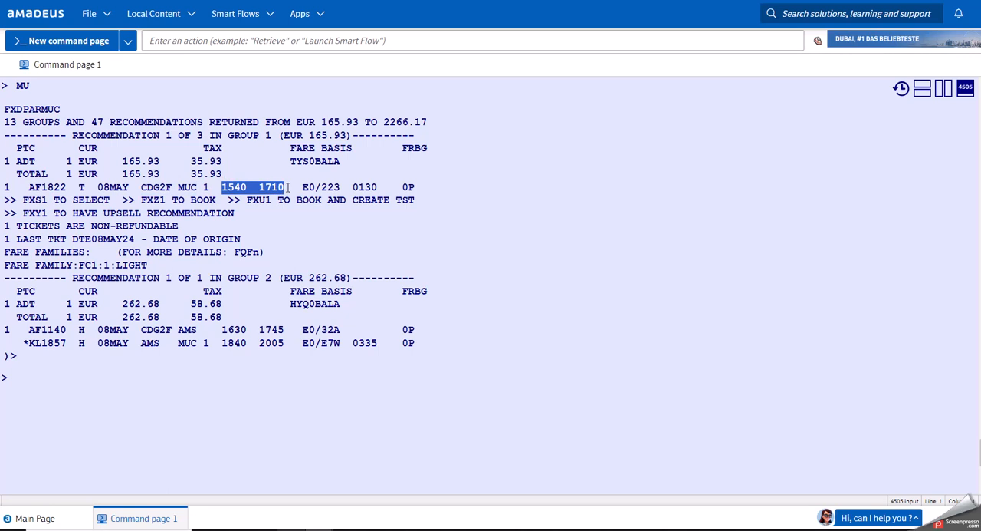
left_click(321, 187)
left_click_drag(352, 187, 424, 190)
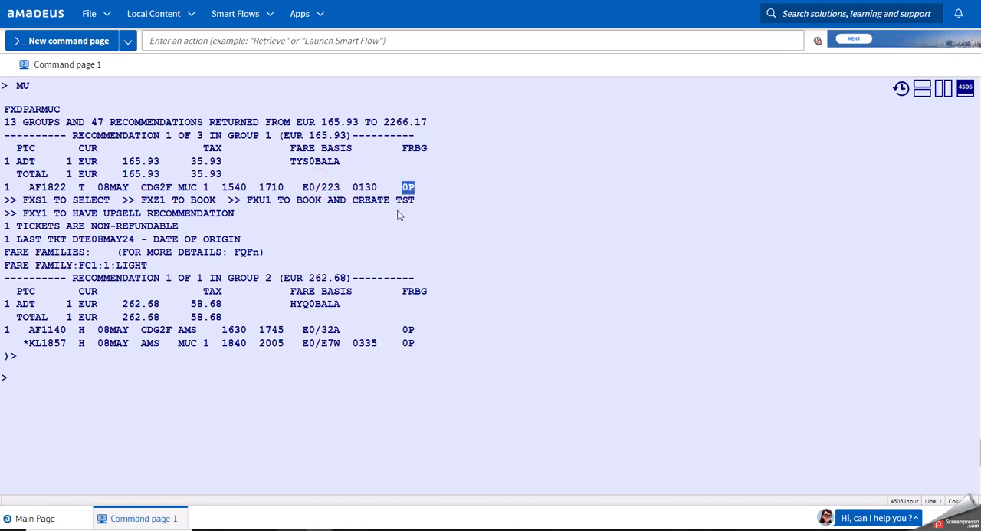
left_click(398, 211)
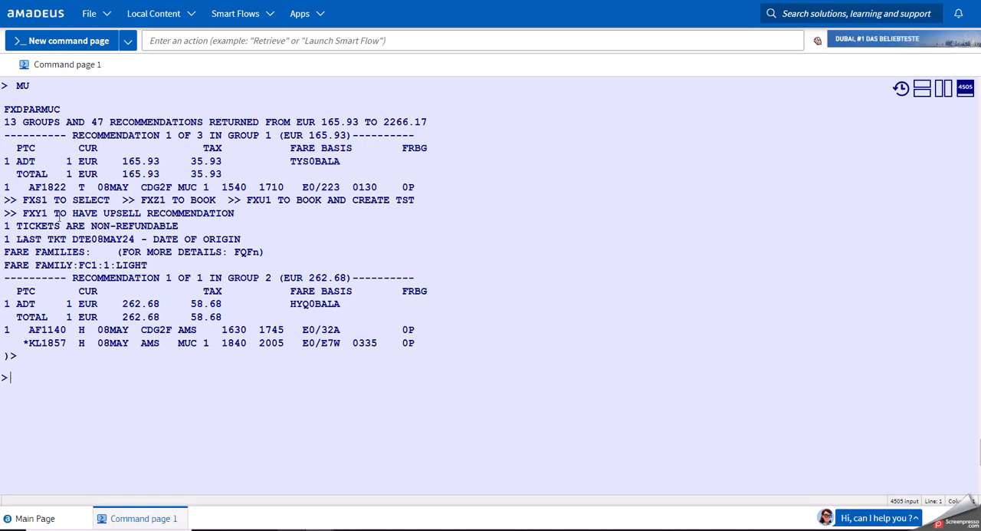
Display all recommendations of group 1 with the entry FXS1.
left_click_drag(22, 200, 49, 201)
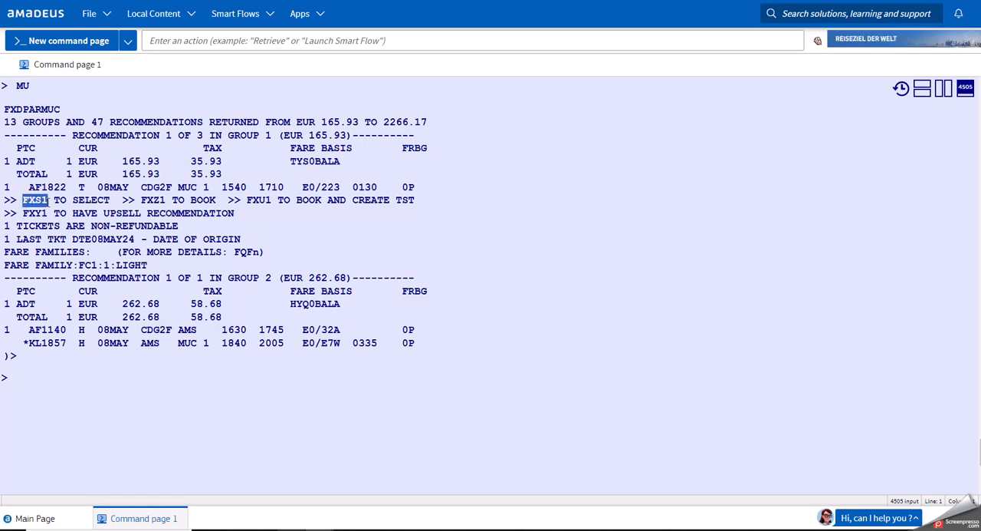
double_click(269, 135)
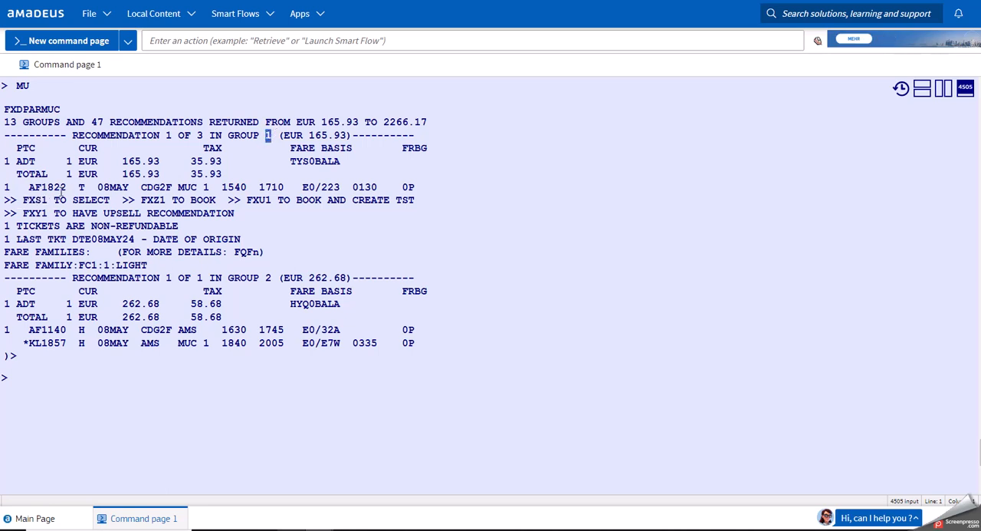
left_click_drag(43, 201, 48, 202)
left_click(73, 403)
type("FXS")
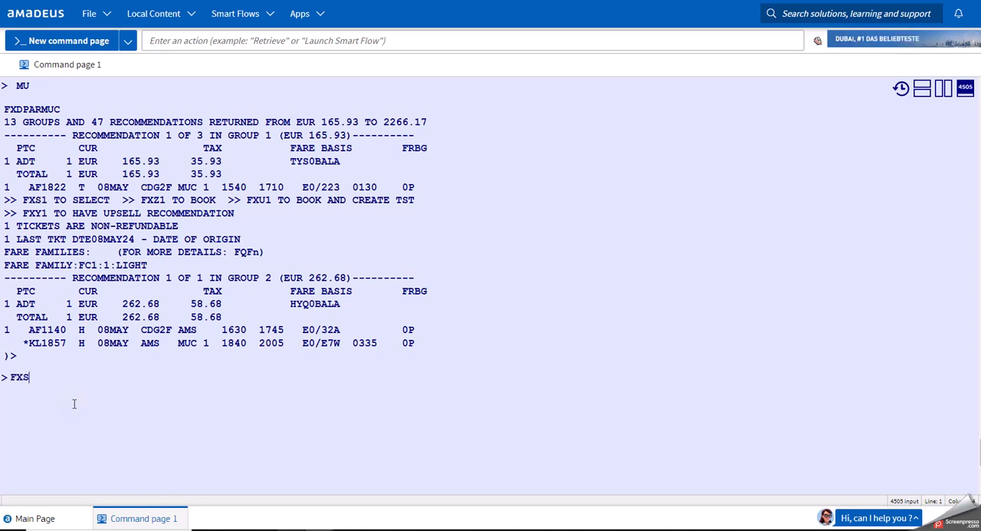
type("1")
key("Return")
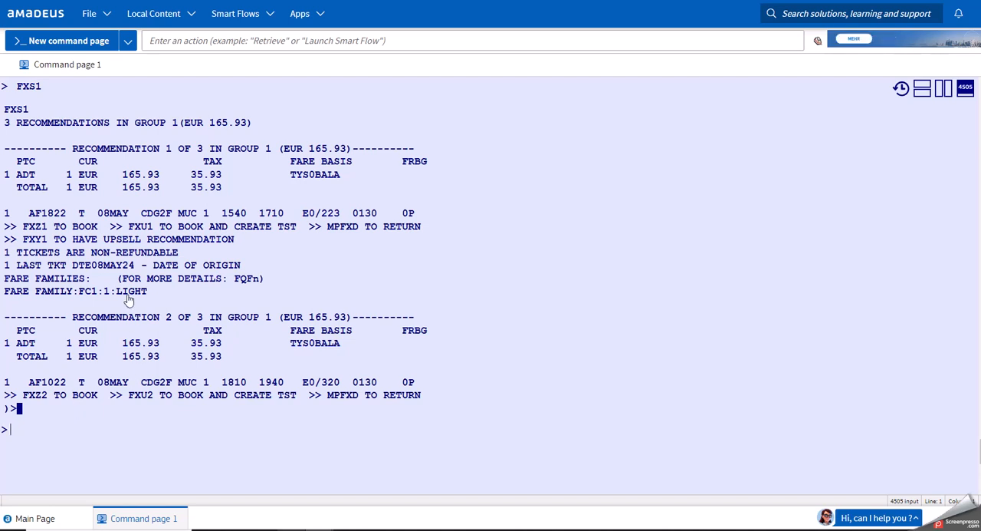
Review recommendations 1 and 2 of group 1, and page down to the remaining one with MD.
left_click(168, 150)
left_click(168, 318)
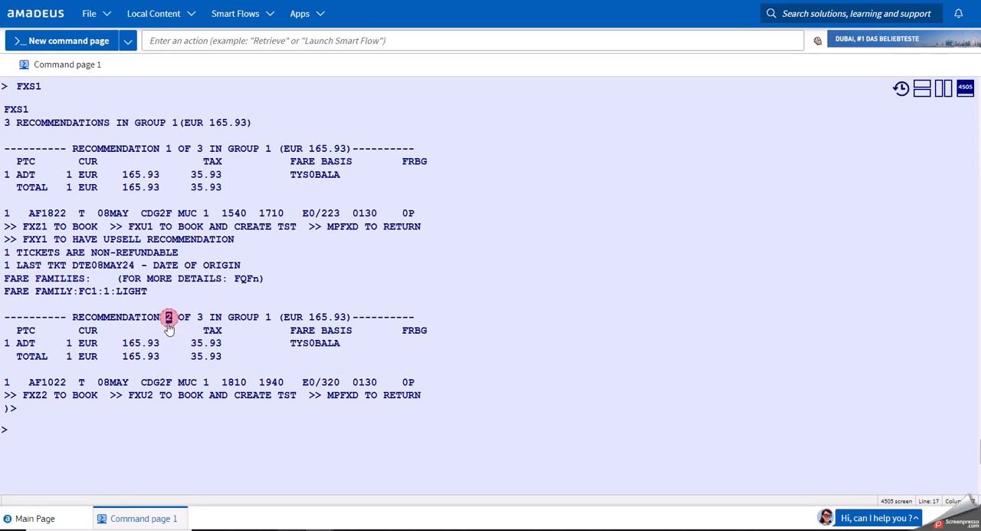
left_click(136, 424)
type("MD")
key("Return")
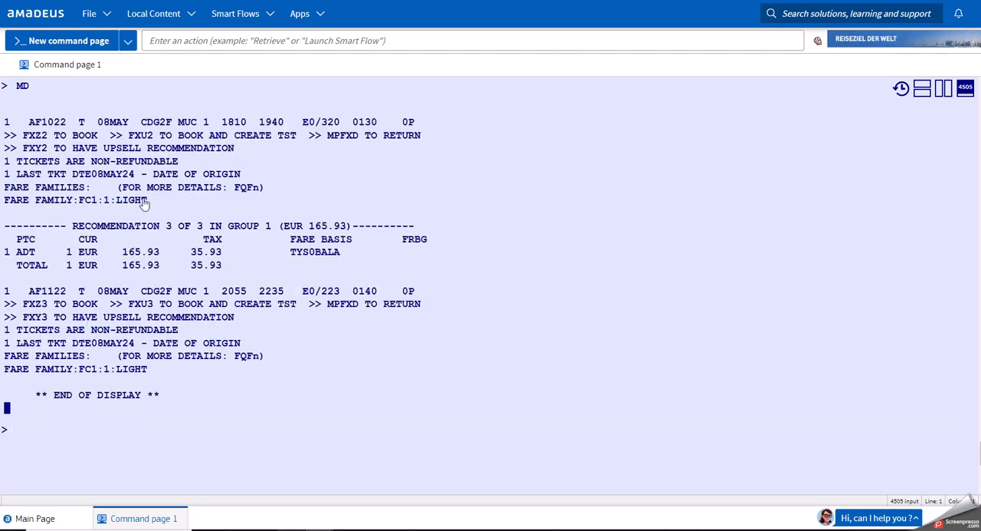
Check the flight number and departure time of recommendation 3 against the departure time of recommendation 2.
left_click(169, 227)
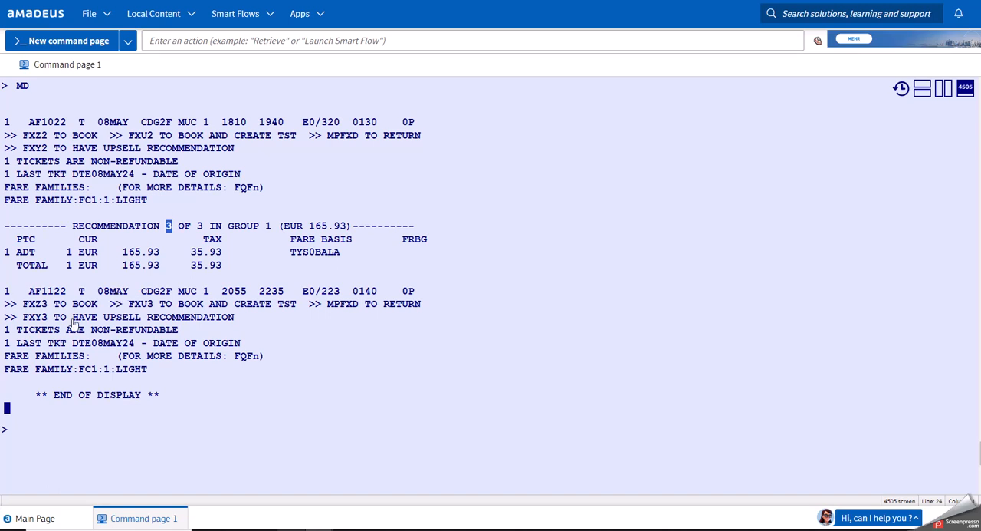
left_click_drag(41, 291, 73, 293)
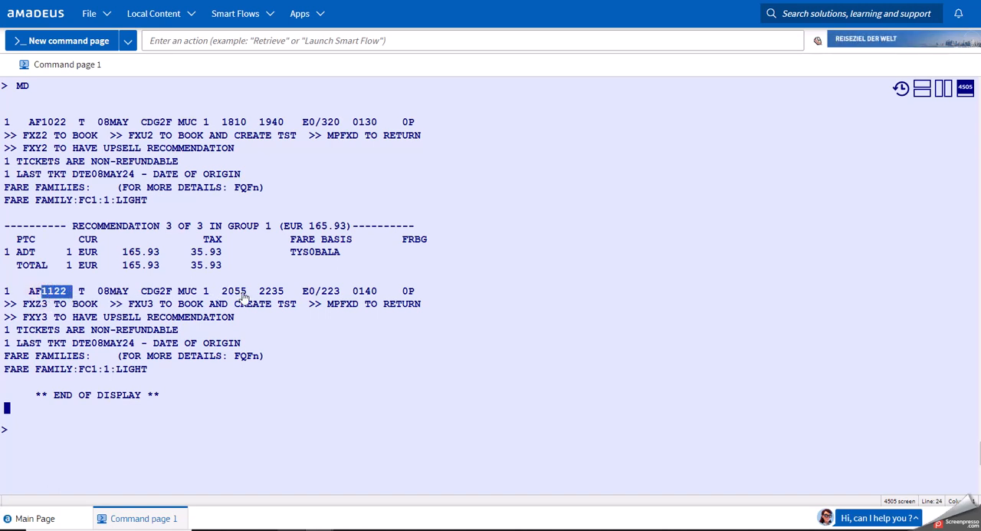
left_click_drag(248, 296, 222, 300)
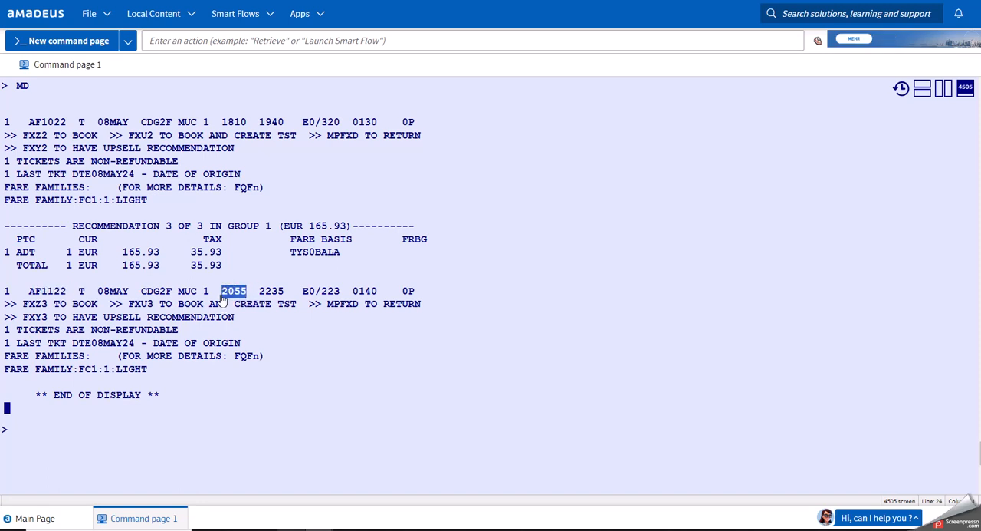
left_click_drag(248, 126, 224, 132)
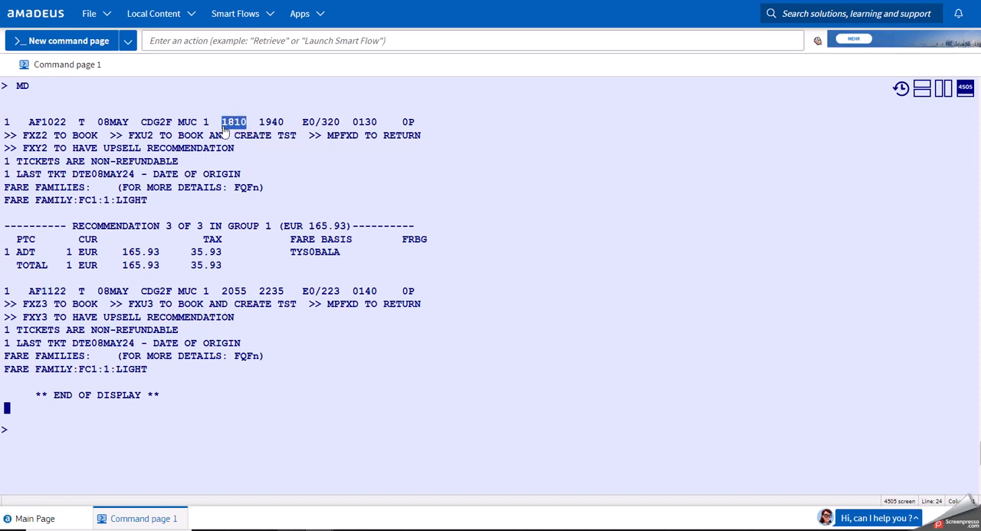
Page back up with MU and check the departure time of recommendation 1.
left_click(81, 434)
type("MU")
key("Return")
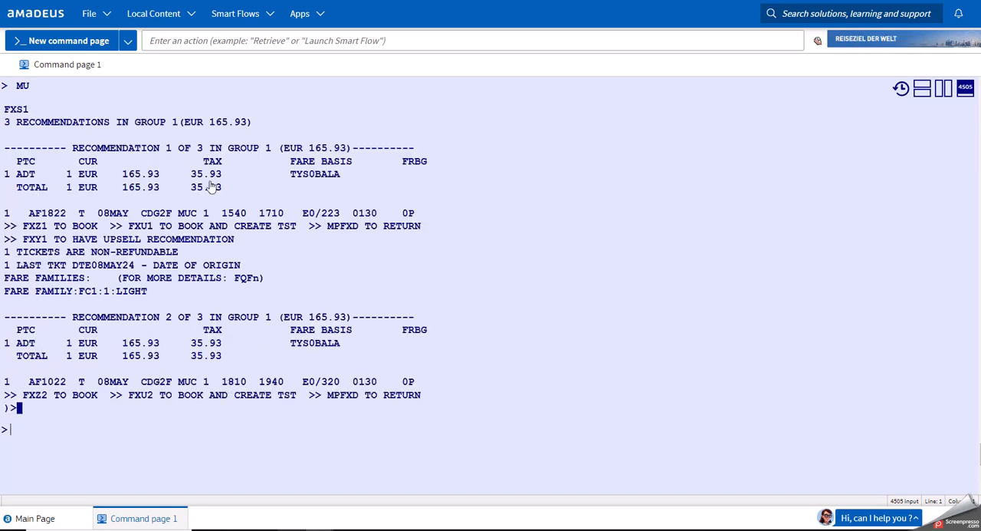
left_click_drag(248, 214, 225, 220)
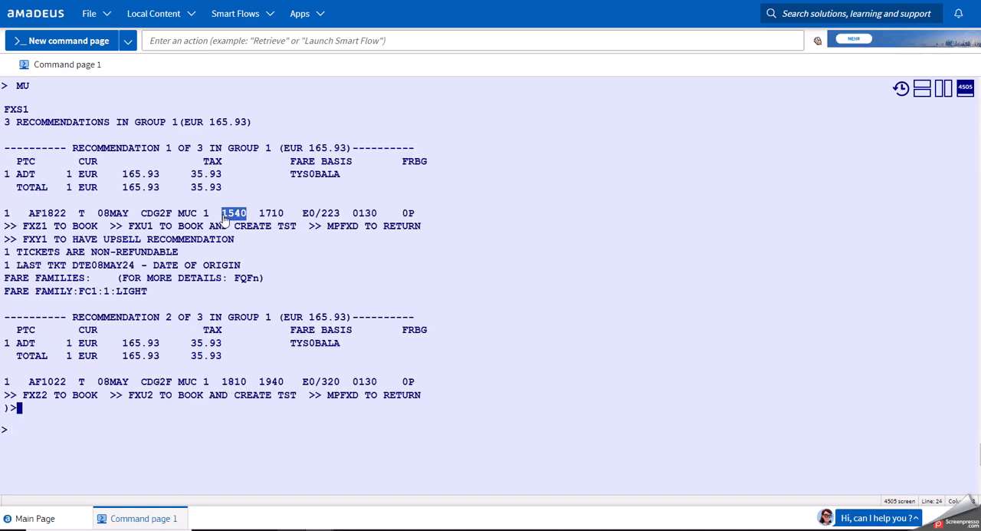
Review the FXZ1 and FXU1 booking entries offered under recommendation 1.
left_click(112, 447)
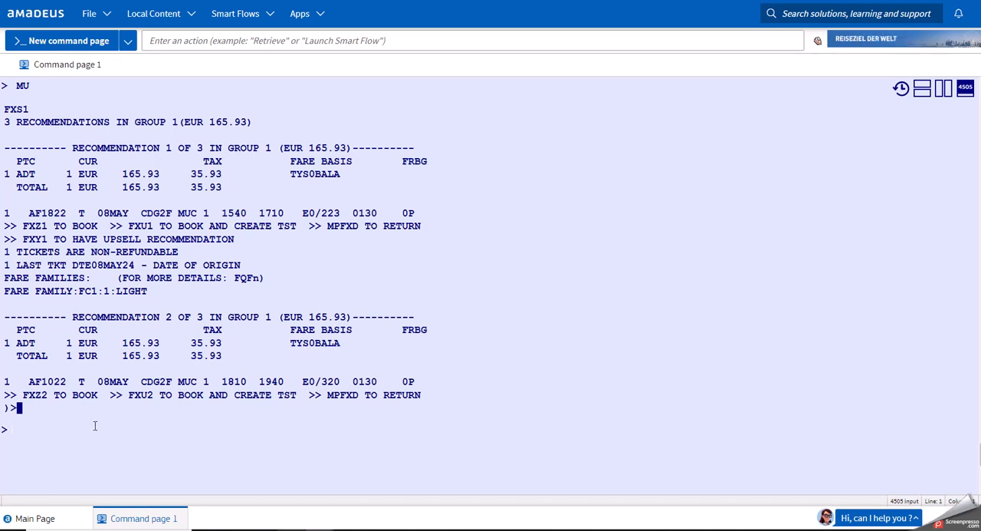
left_click(86, 447)
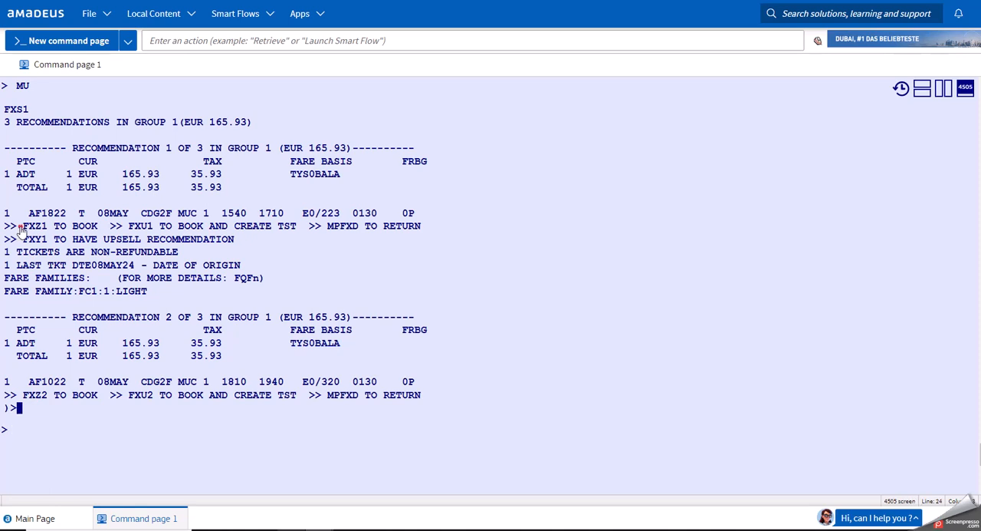
left_click_drag(21, 227, 49, 228)
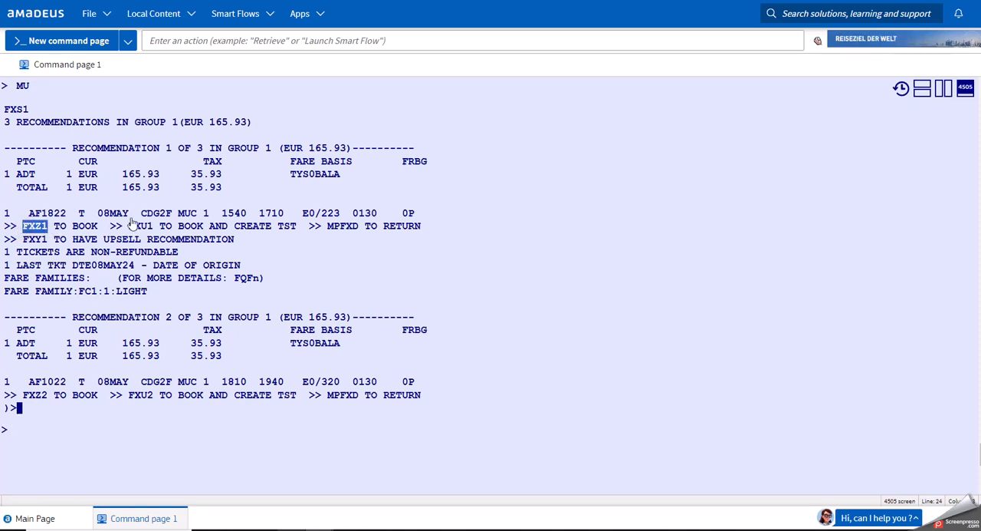
left_click_drag(128, 227, 152, 228)
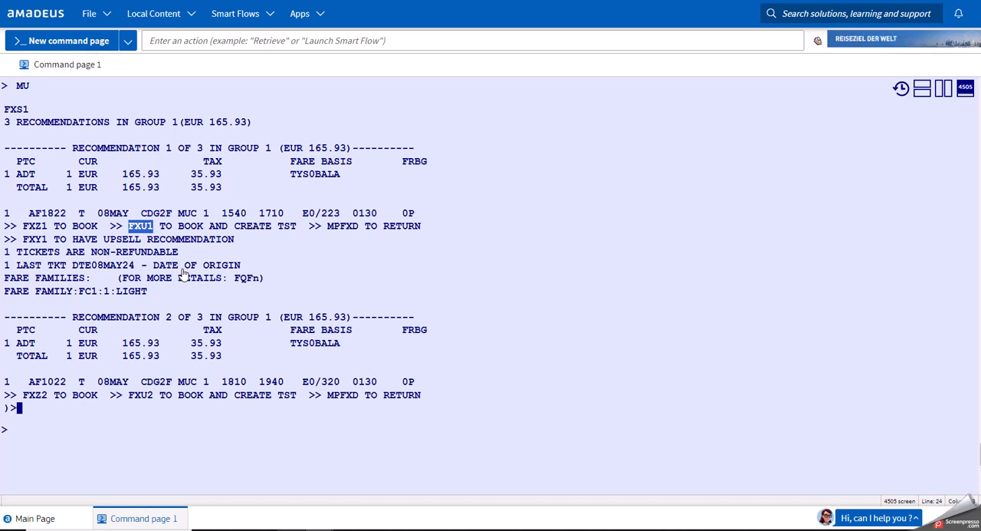
left_click(145, 446)
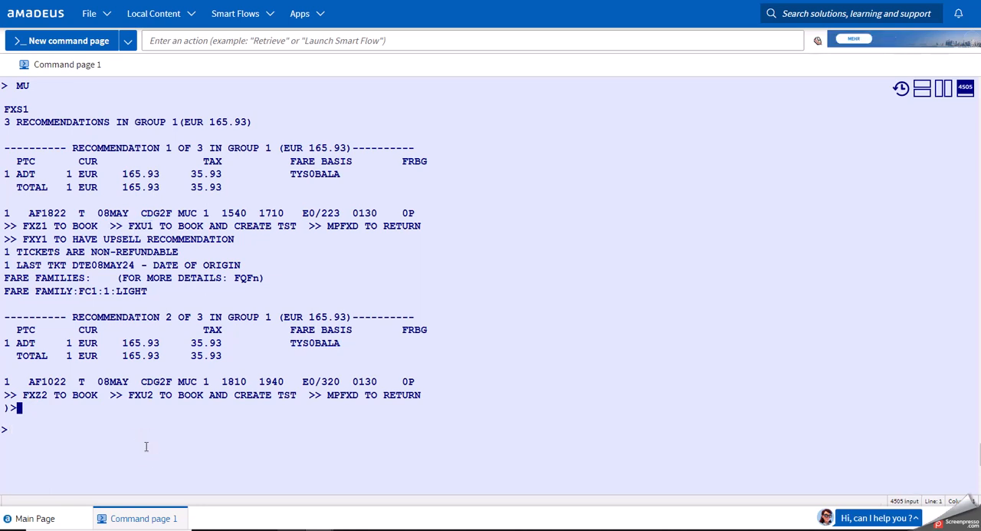
Return to the full list of recommendation groups with MPFXD and page down with MD.
type("MP")
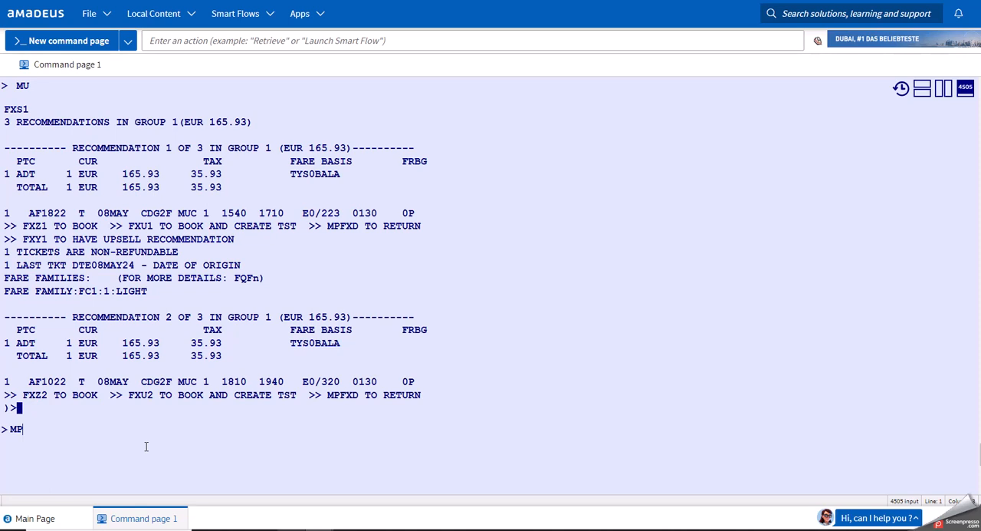
type("FXD")
key("Return")
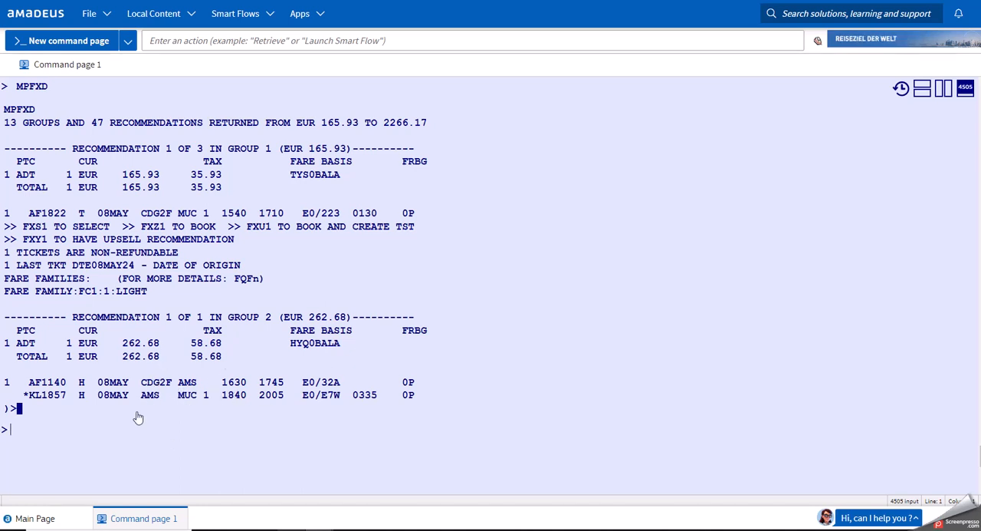
key("Return")
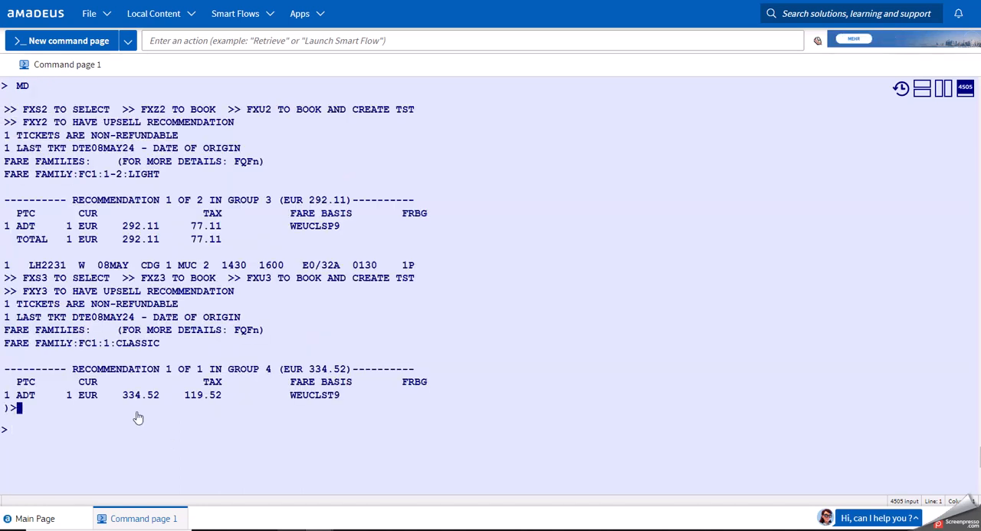
Page down with MD through recommendation groups 4 and 5, and return to the first page with MU.
type("MD")
key("Return")
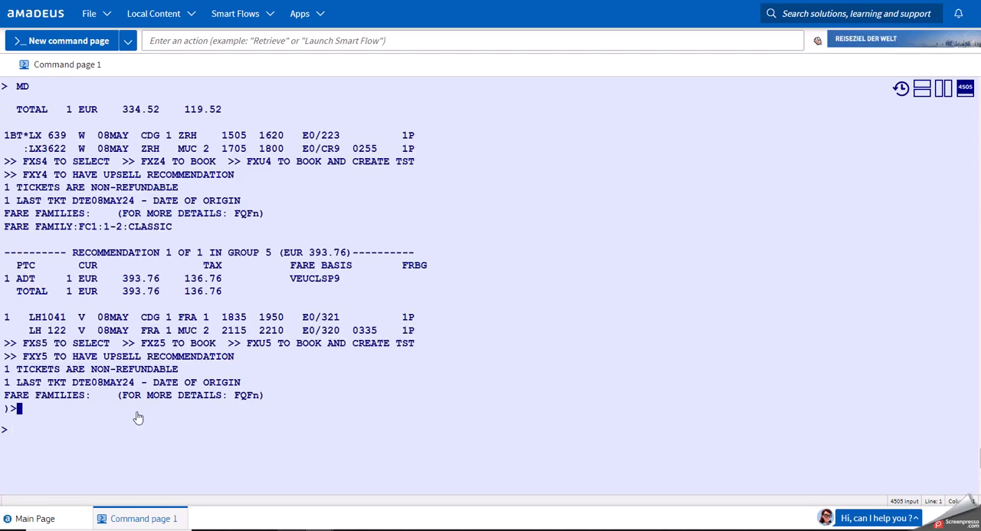
type("MU")
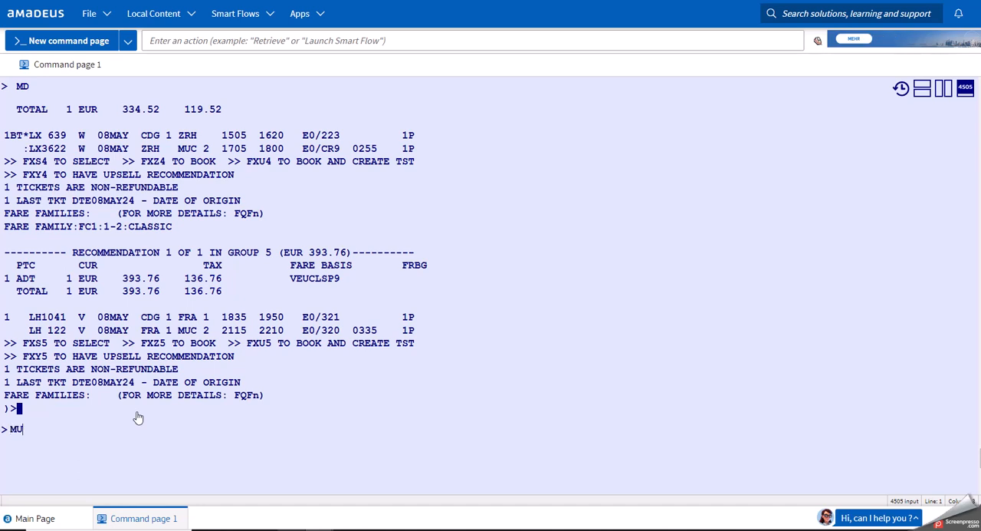
key("Return")
type("MU")
key("Return")
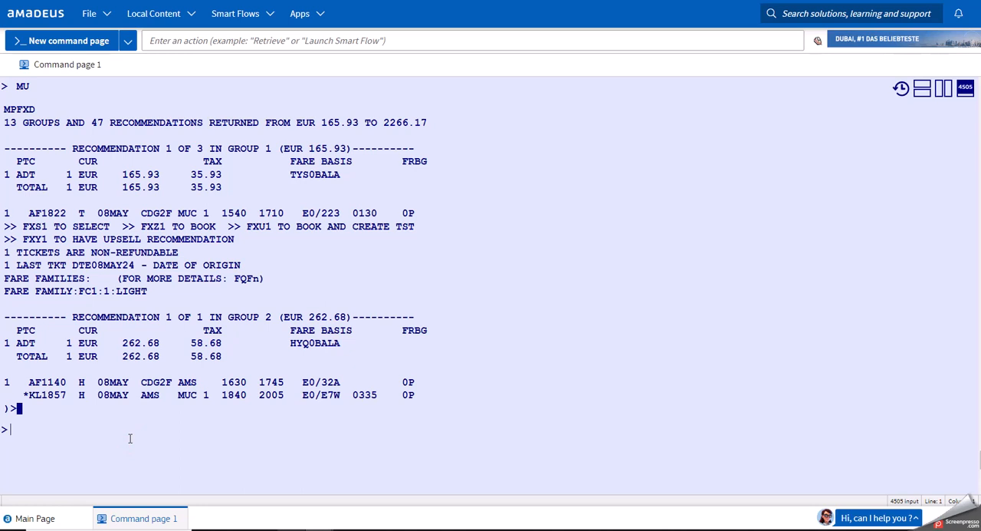
Ignore the current transaction with IG and request one-way Paris to Munich fares for 10 June with FXDPAR/D10JUNMUC/R,UP.
type("IG")
key("Return")
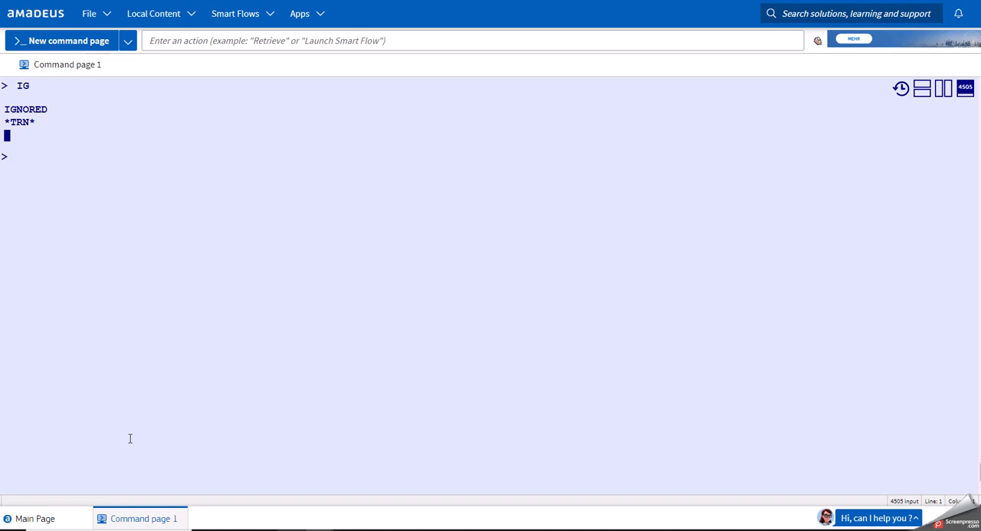
type("F")
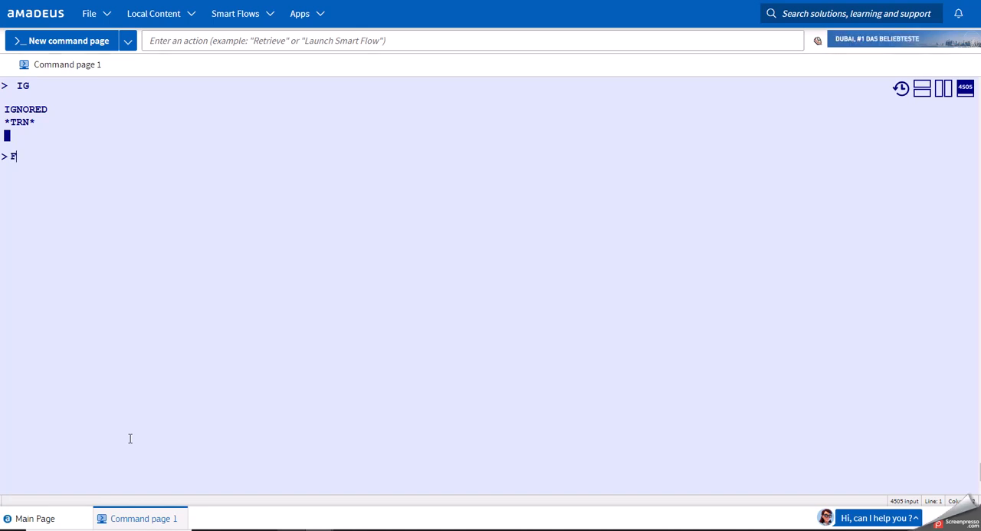
type("XDPAR")
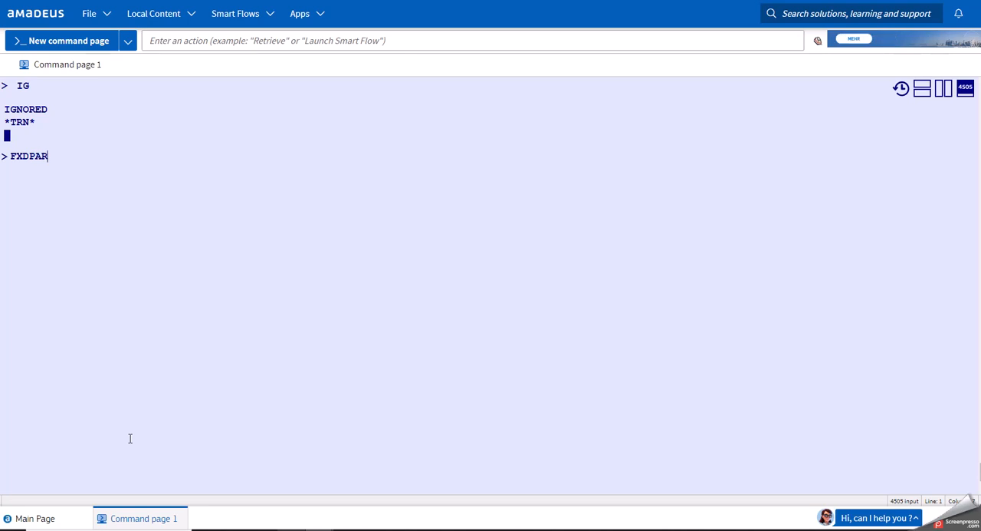
type("/D")
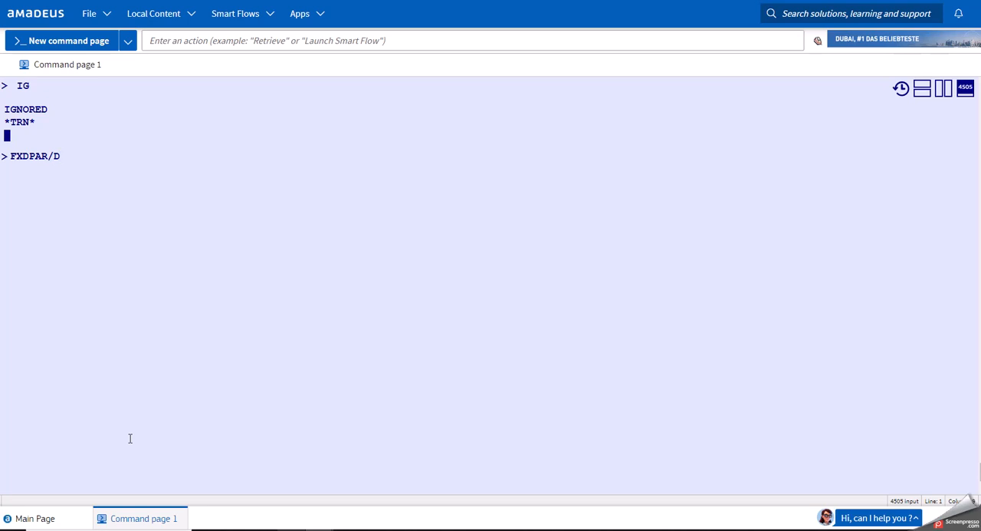
type("10JUN")
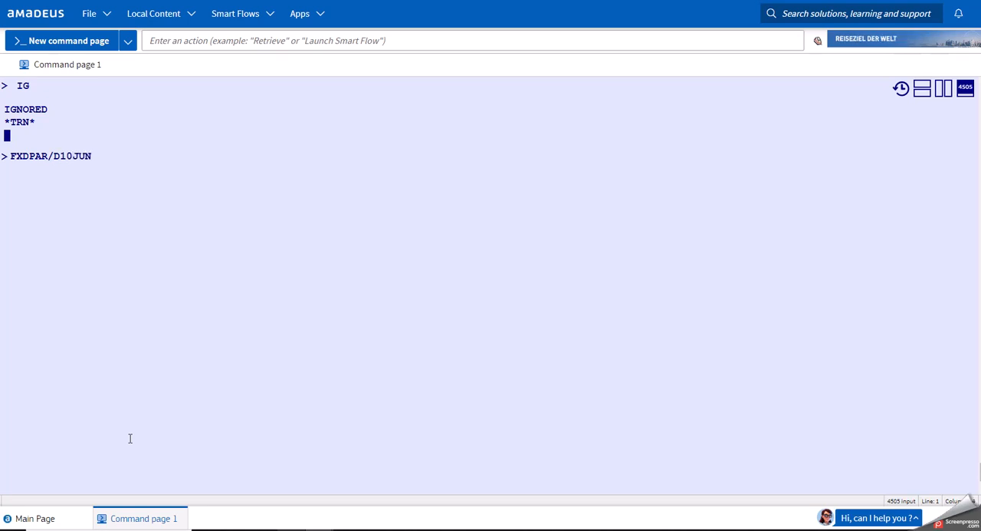
type("MUC")
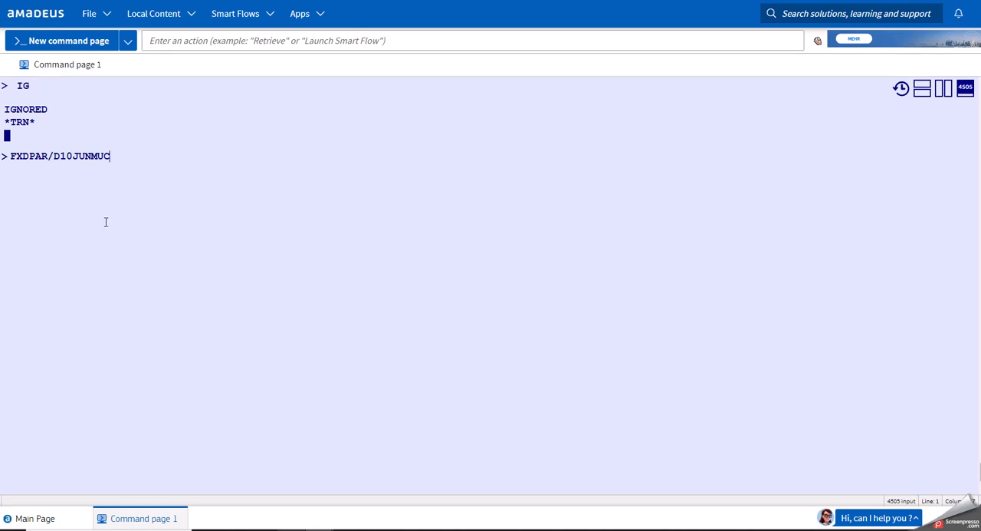
left_click_drag(112, 158, 91, 158)
left_click(114, 161)
type("/R,UP")
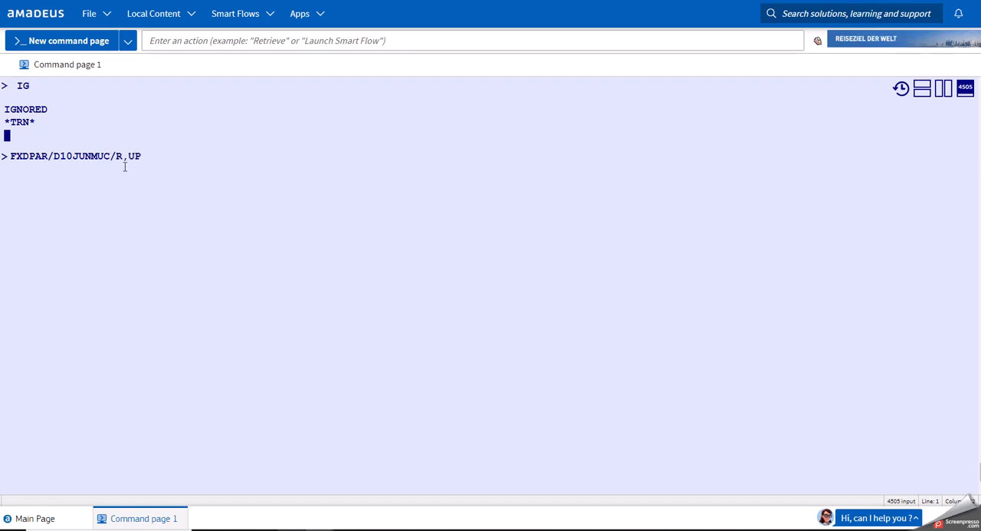
key("Return")
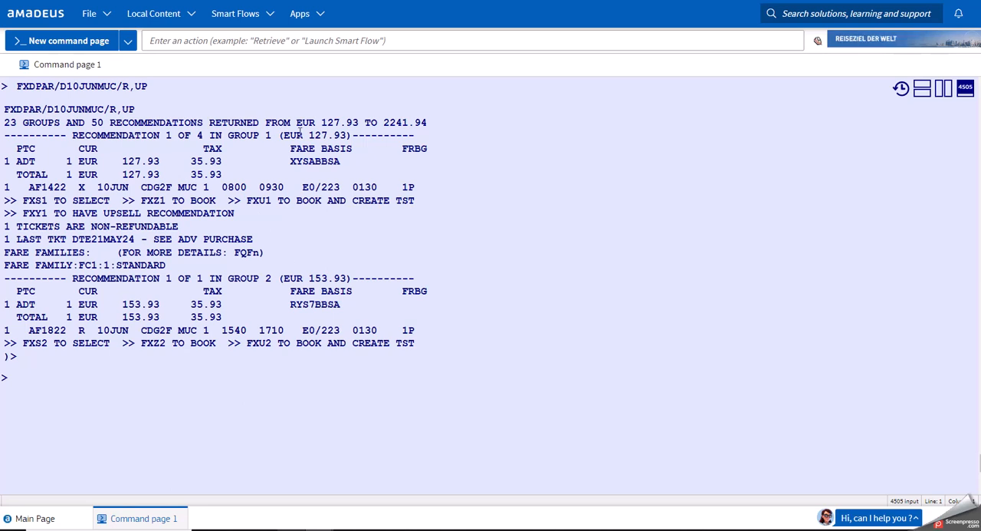
Compare the fare amounts of the first recommendations in groups 1 and 2.
left_click_drag(350, 135, 309, 135)
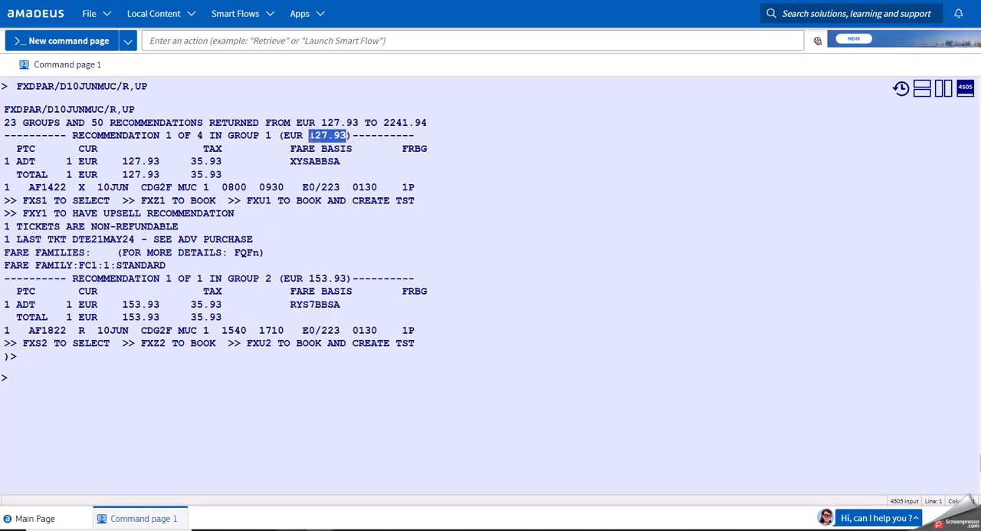
left_click(155, 407)
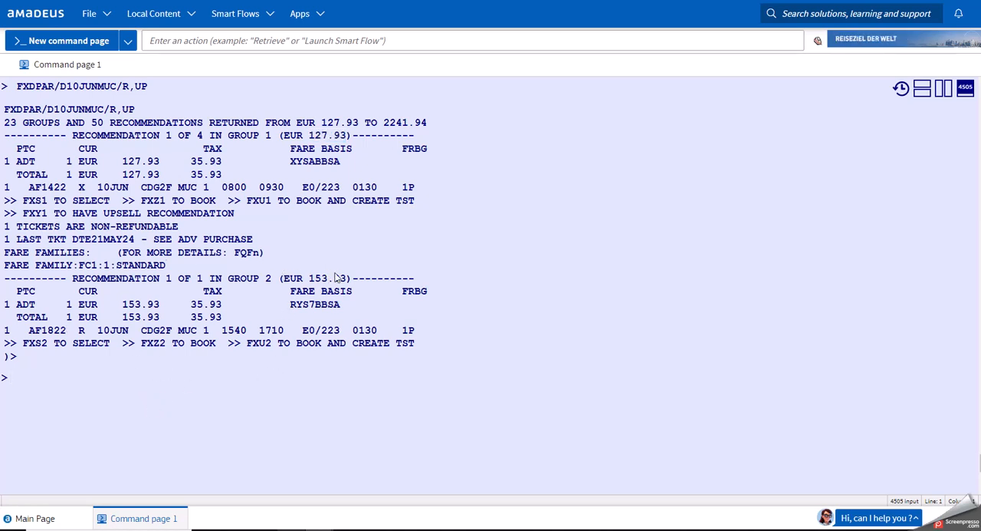
left_click_drag(346, 278, 310, 278)
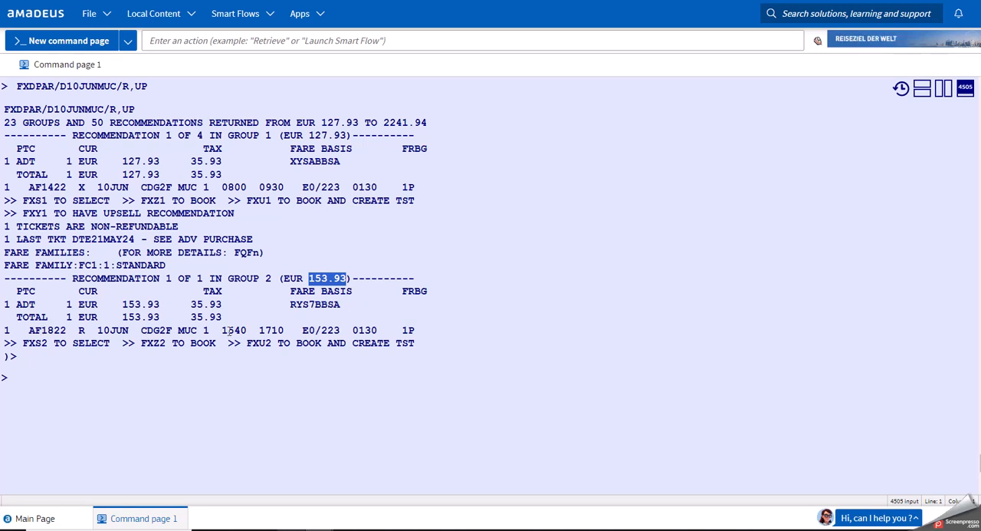
left_click(209, 388)
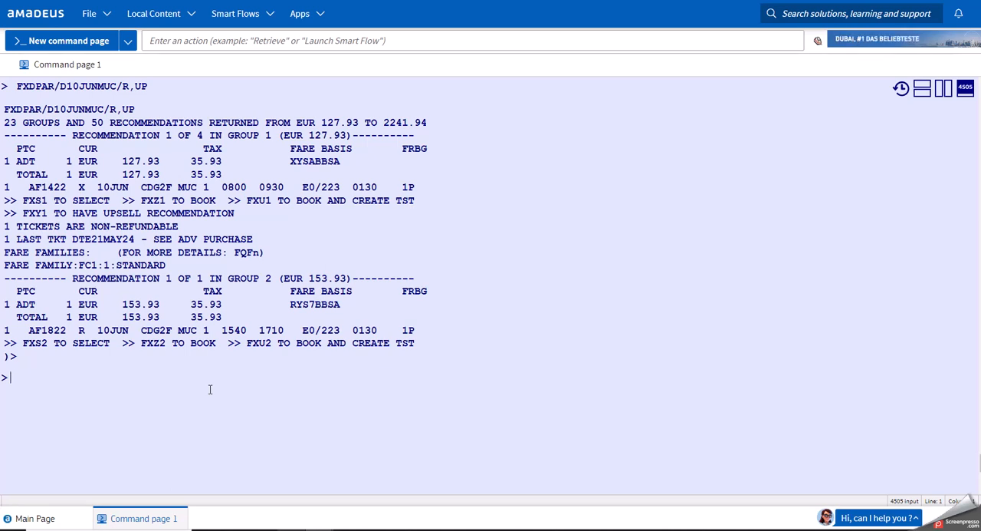
Request round-trip Paris–Munich fares for 10 and 17 June with FXDPAR/D10JUNMUC/D17JUNPAR/R,UP.
type("FXD")
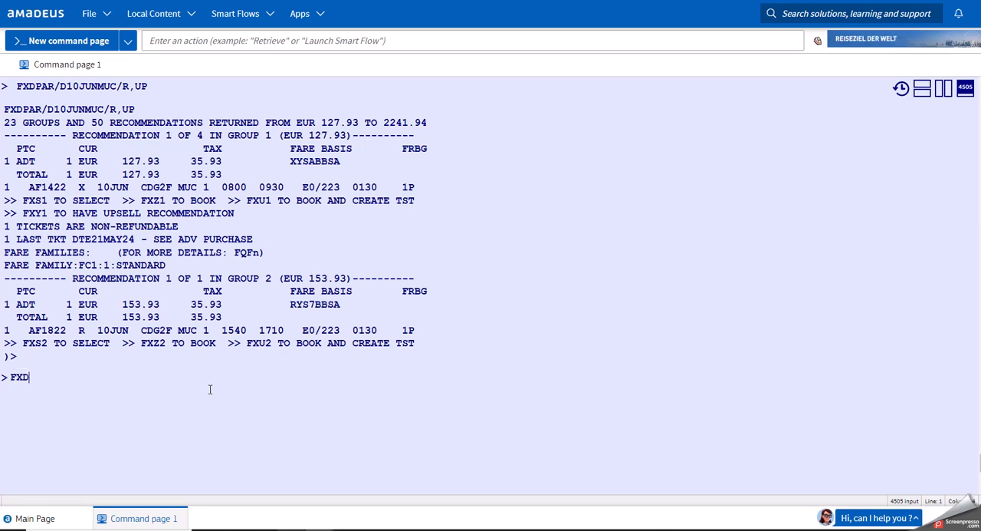
type("PAR")
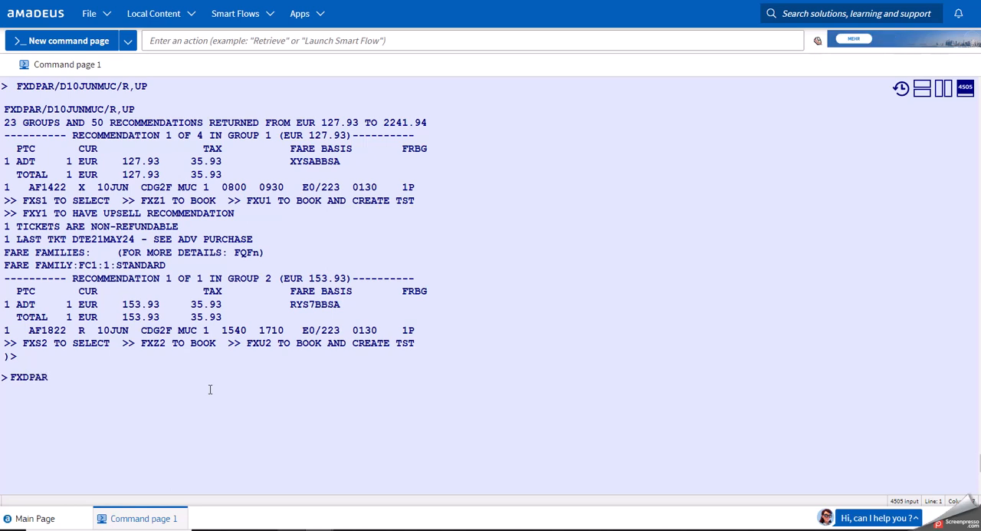
type("/D")
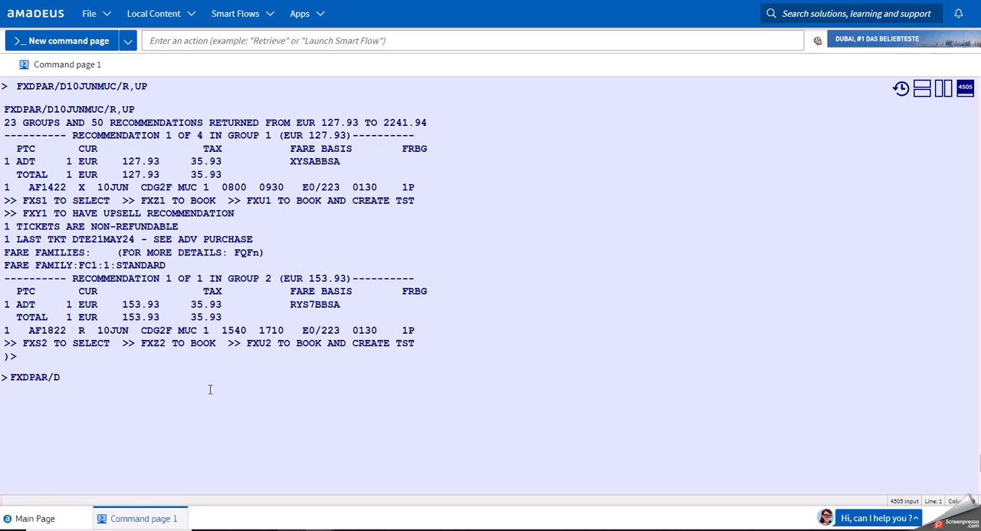
type("10JUNMUC")
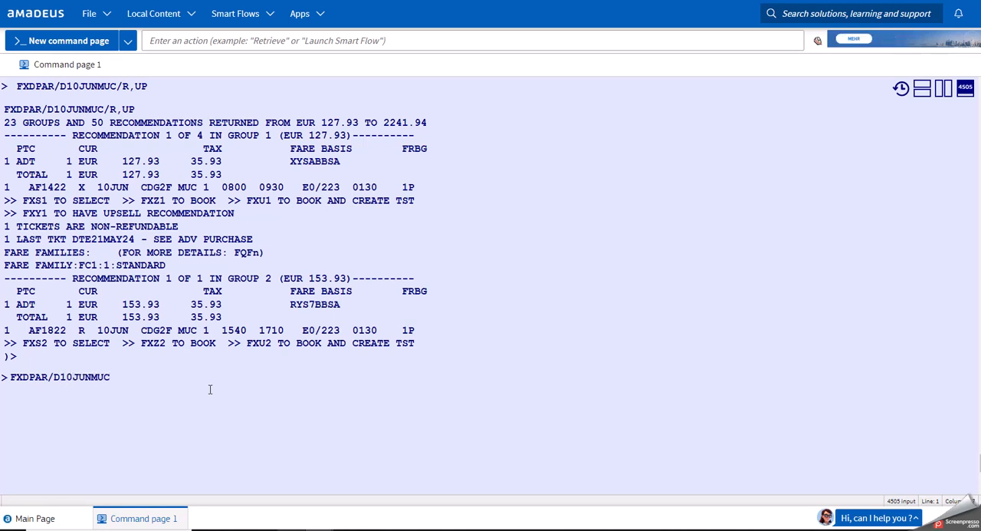
type("/")
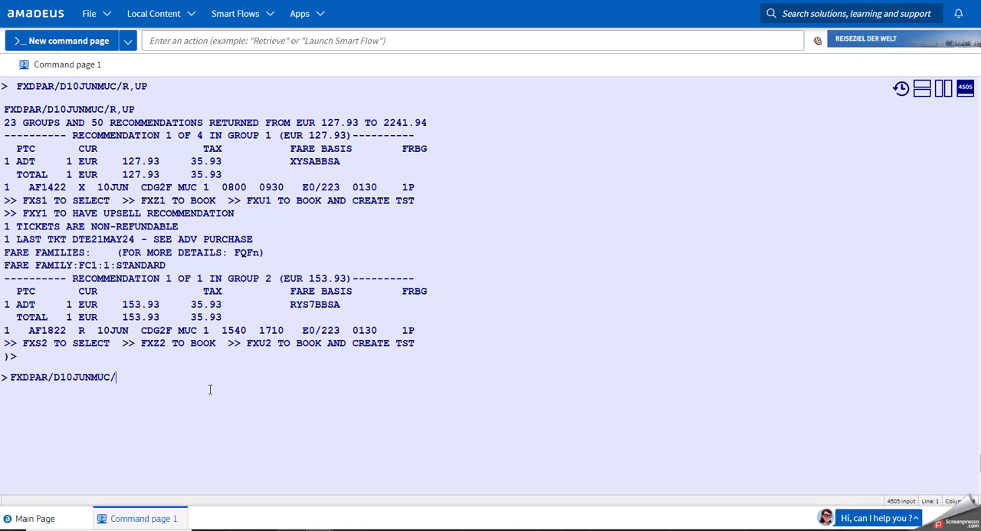
type("D17J")
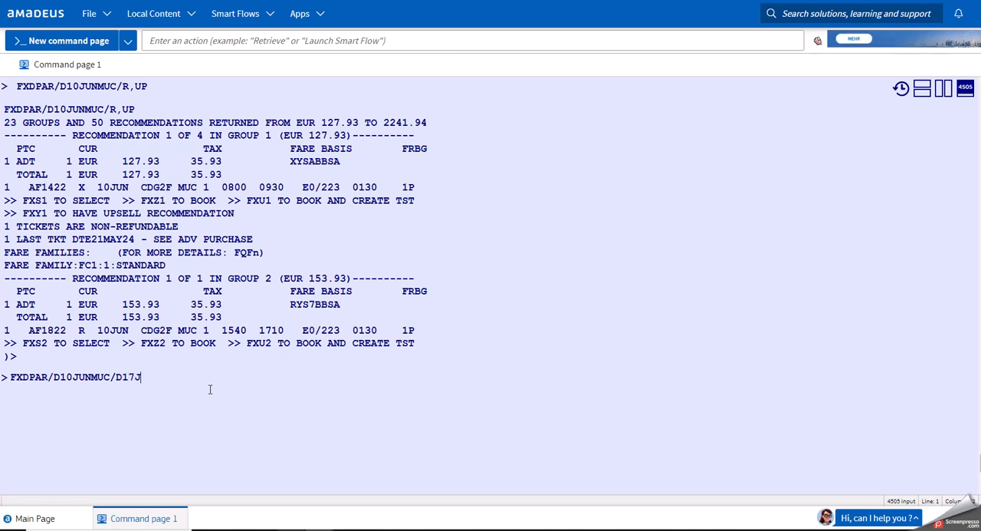
type("UNPAR/")
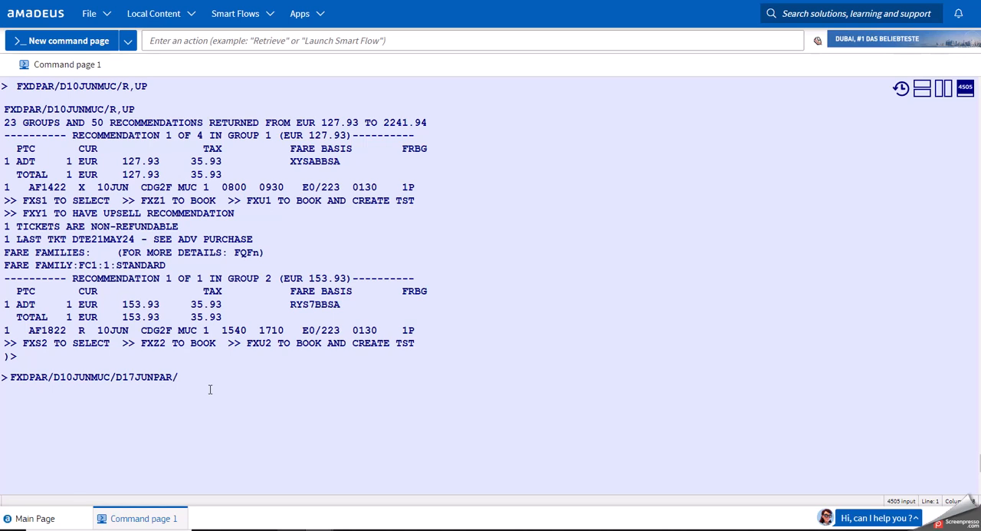
type("R,UP")
key("Return")
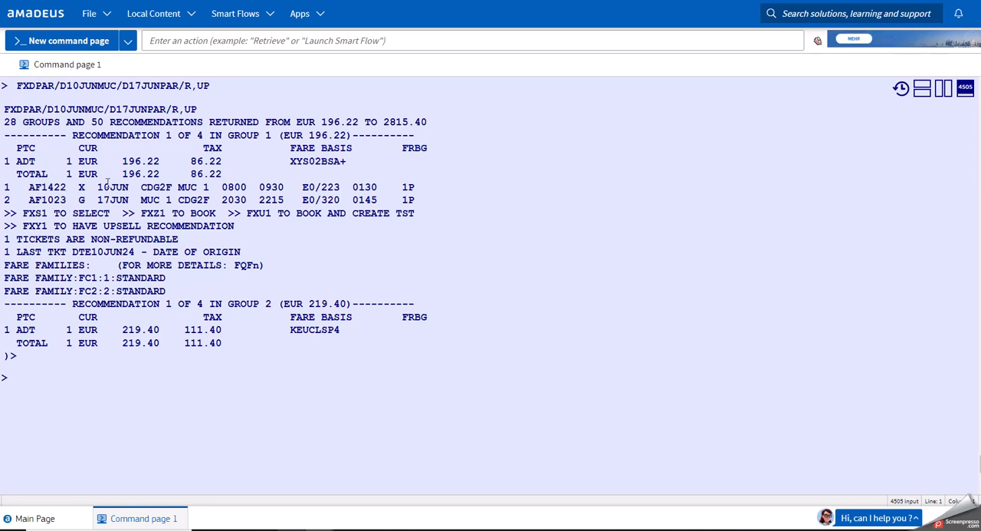
Check the round-trip fare and the outbound flight's baggage allowance in the group 1 recommendation.
double_click(343, 135)
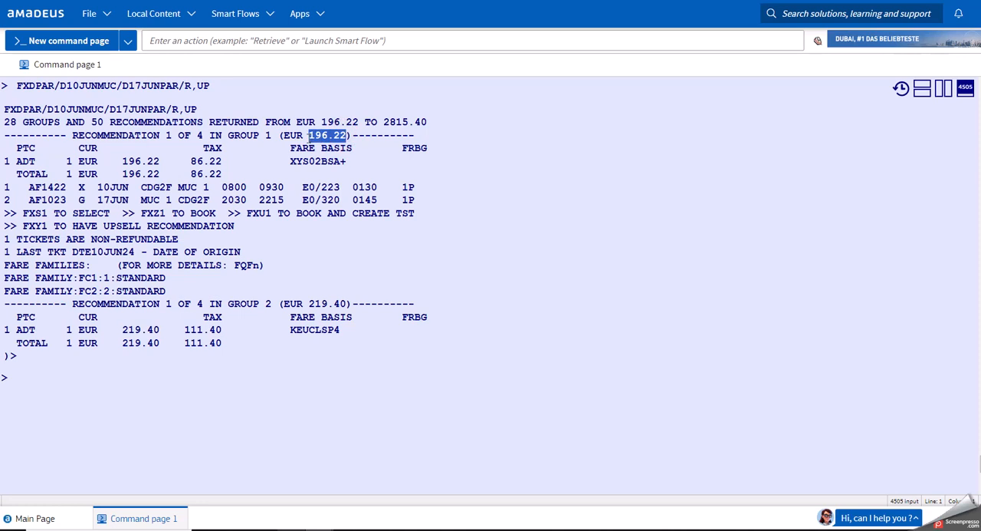
left_click(131, 400)
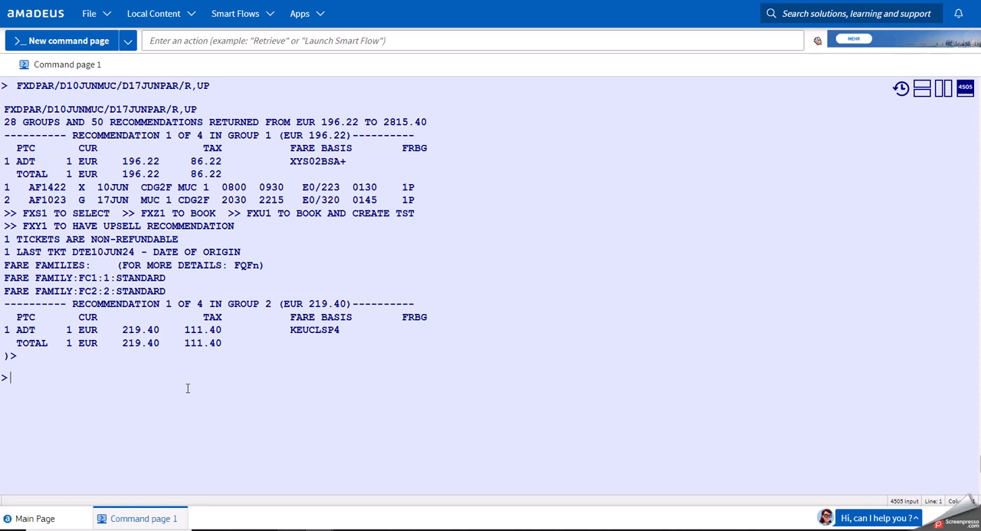
double_click(406, 187)
left_click(144, 396)
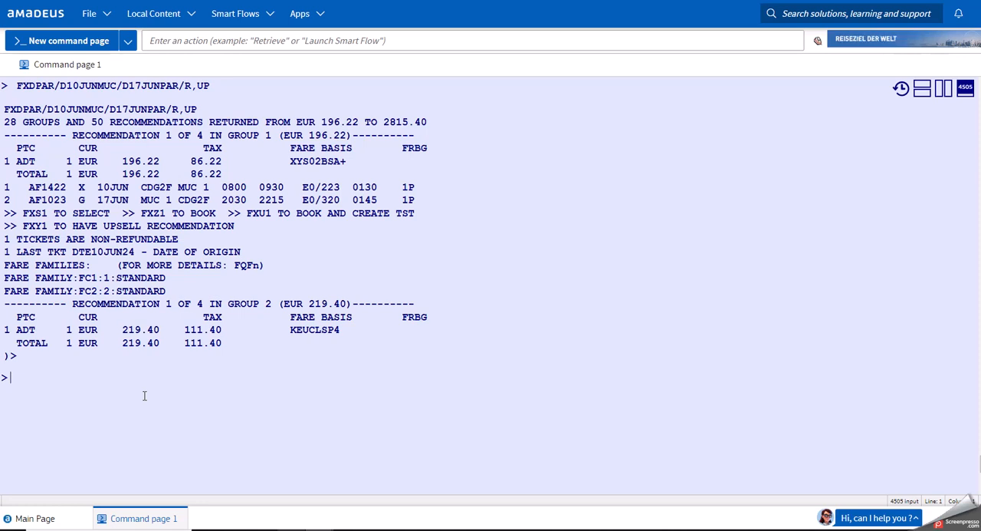
Book recommendation 1 with FXZ1 and display the booked itinerary with RT.
type("FXZ1")
key("Return")
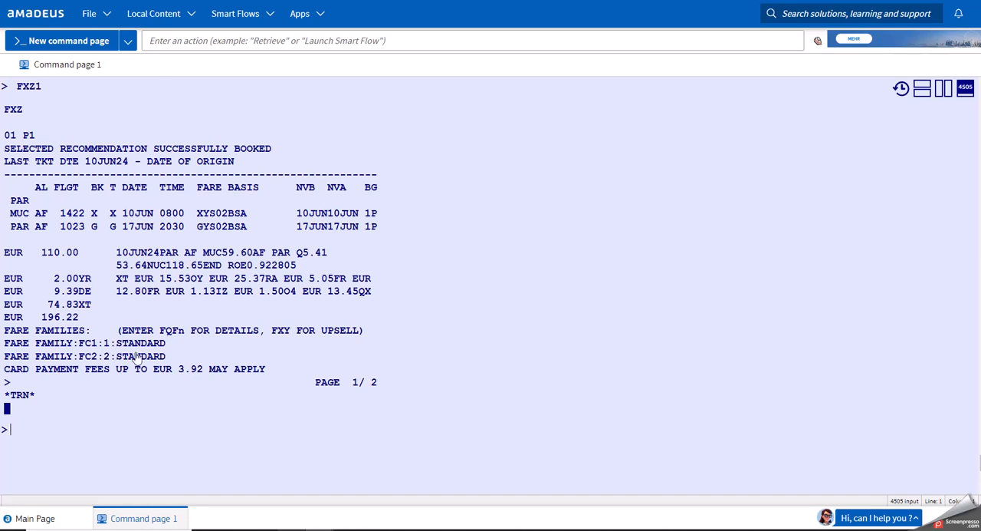
left_click(177, 426)
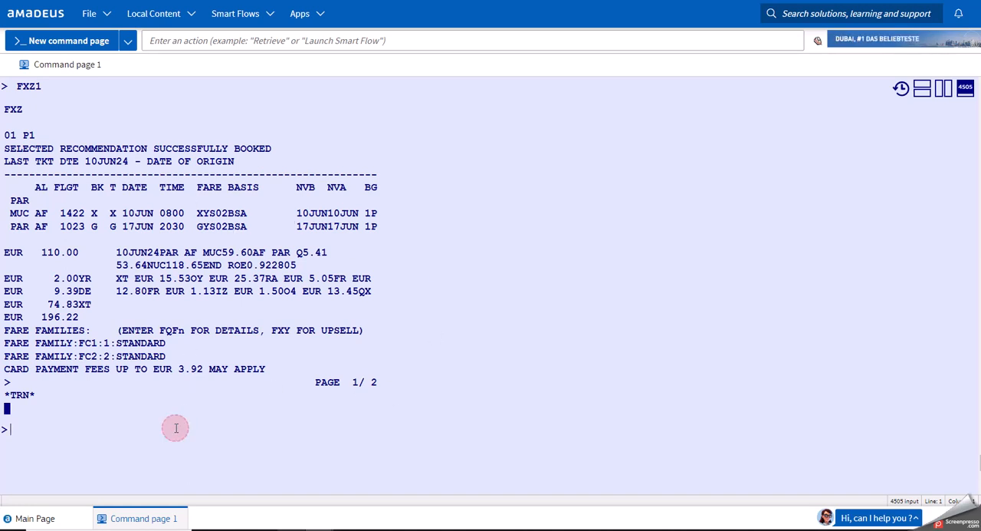
type("RT")
key("Return")
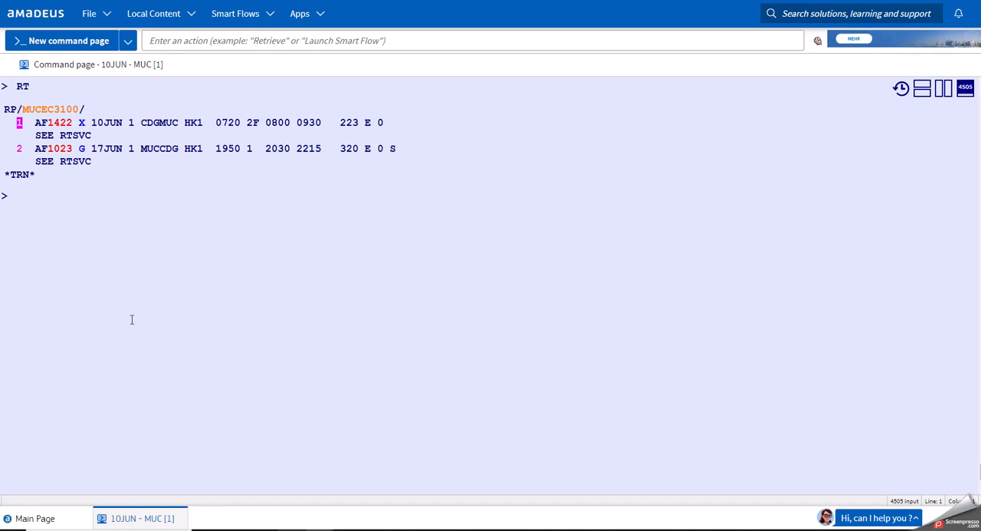
Ignore the booked round-trip itinerary with IG.
left_click(83, 188)
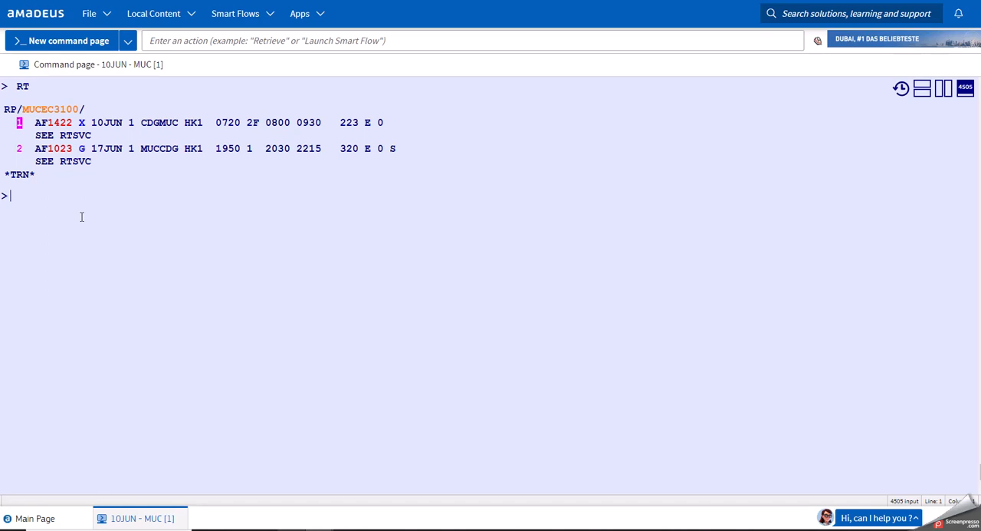
type("IG")
key("Return")
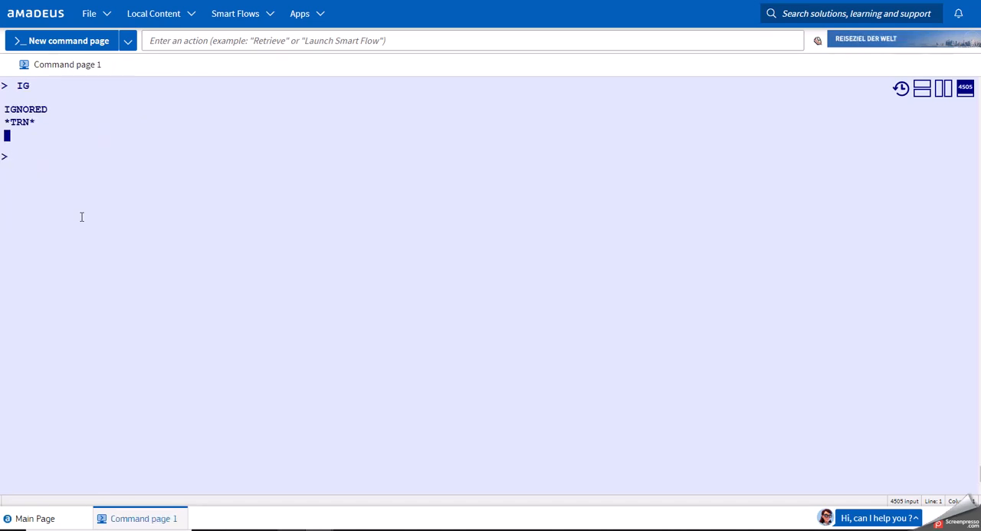
Request open-jaw fares with a Munich–Frankfurt surface sector using FXDPAR/D10JUNMUC--FRA/D17JUNPAR/R,UP.
type("FXDPAR/D10JUNMUC/D17JUNPAR/R,UP")
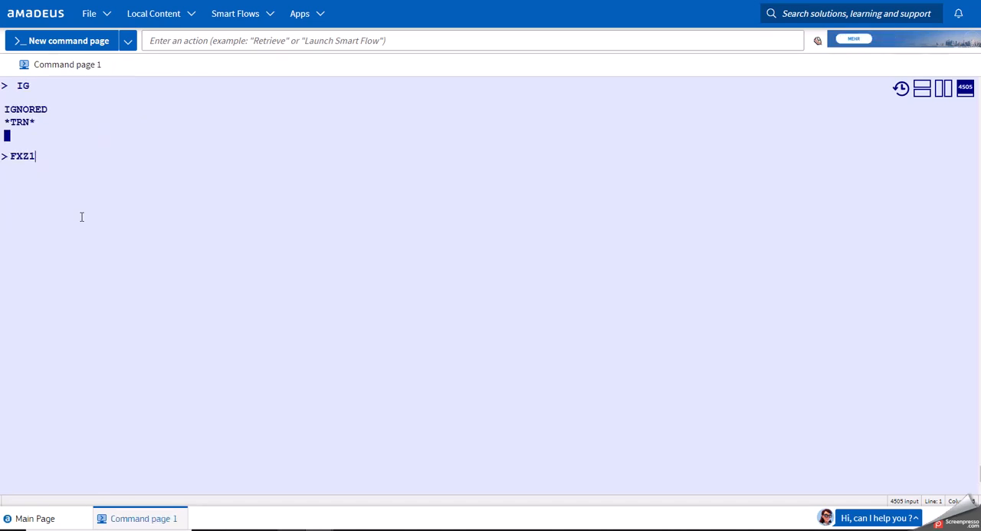
key("Left")
key("Left")
key("Left")
key("Left")
key("Left")
key("Left")
key("Left")
key("Left")
key("Left")
key("Left")
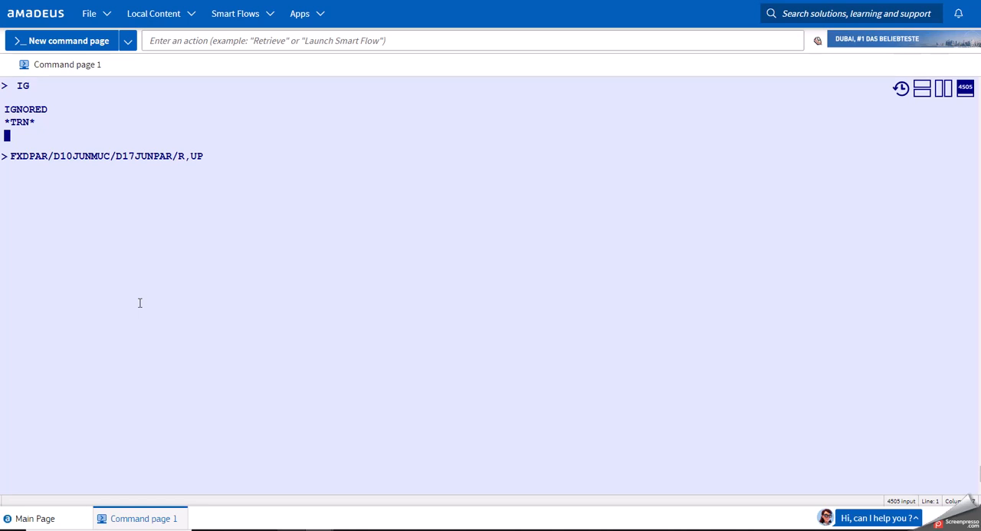
type("--")
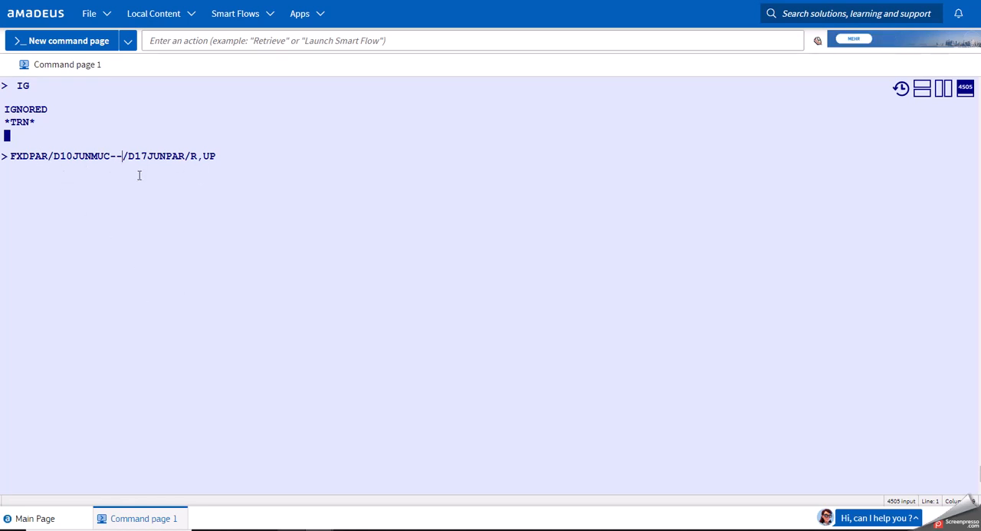
type("FRA")
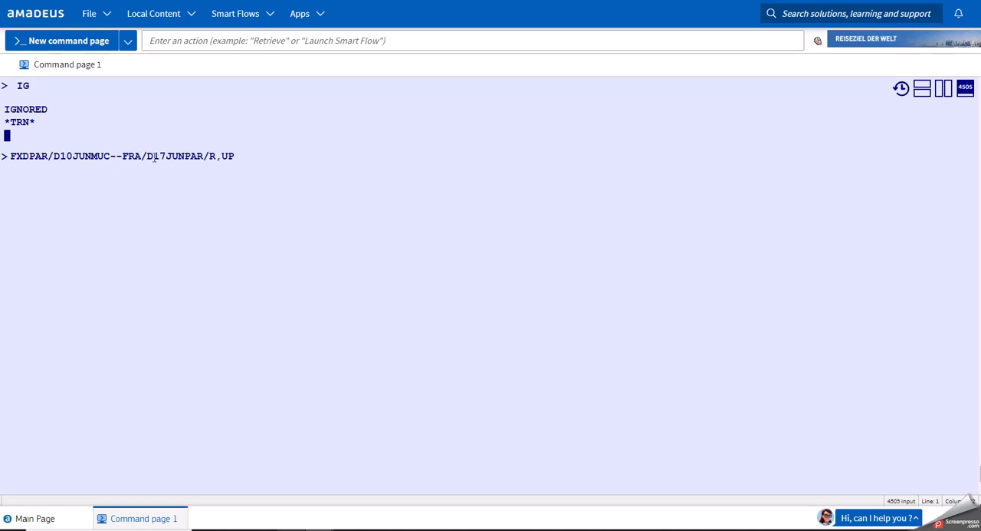
left_click(242, 155)
key("Return")
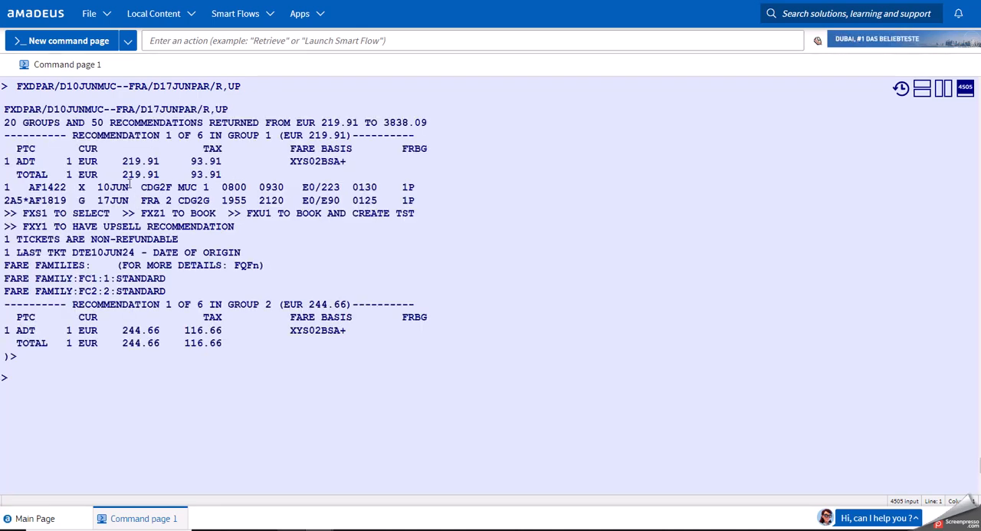
Check the outbound and return airports in group 1 and the surface sector marker in the open-jaw entry.
left_click_drag(141, 188, 198, 187)
left_click_drag(142, 200, 203, 200)
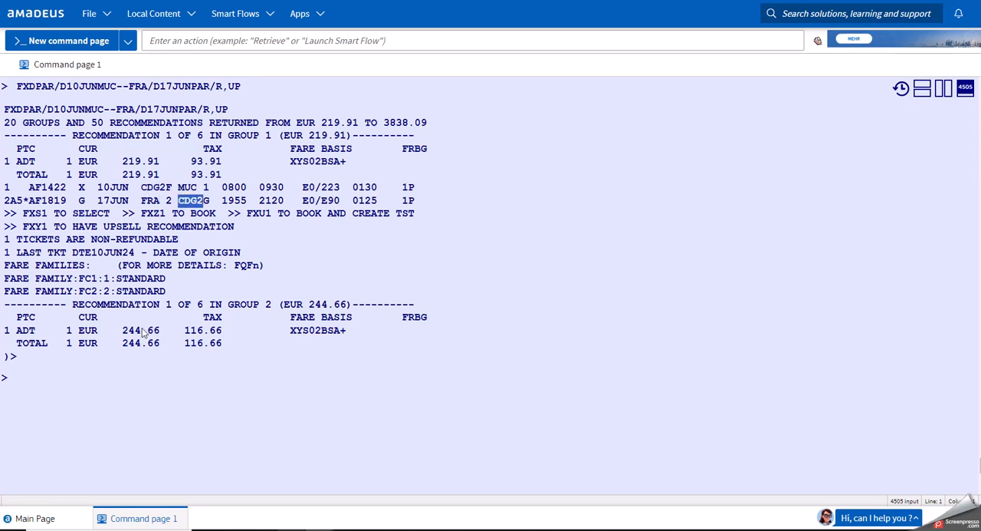
left_click(116, 389)
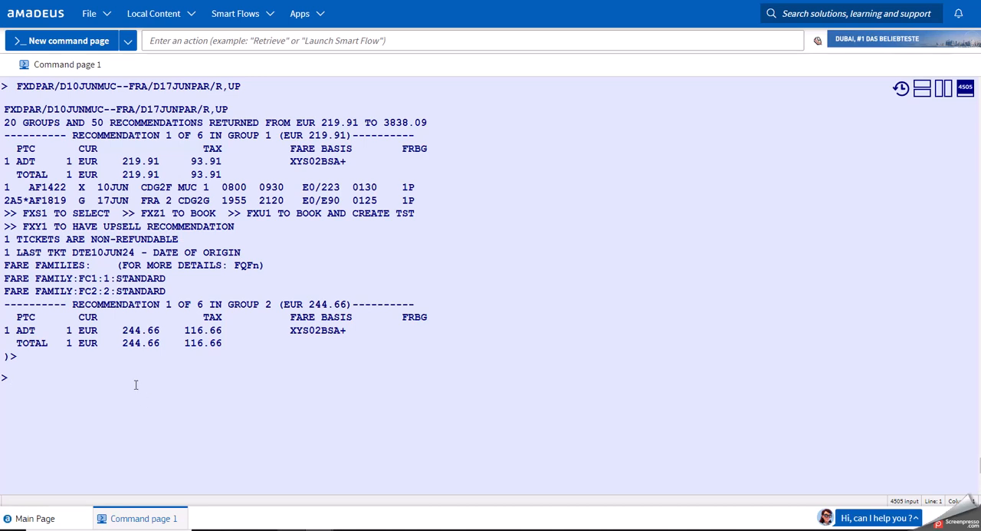
left_click_drag(116, 87, 129, 88)
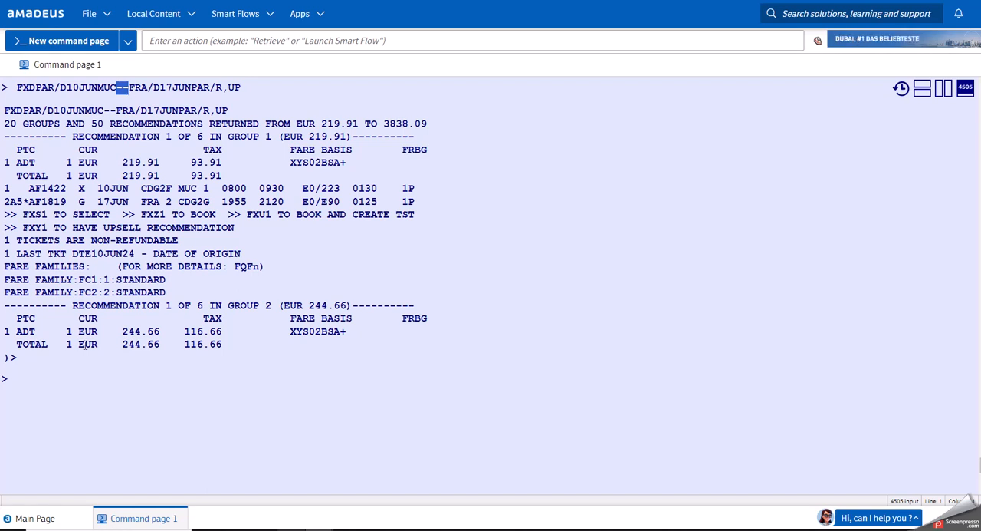
Ignore the open-jaw fare request with IG.
left_click(75, 386)
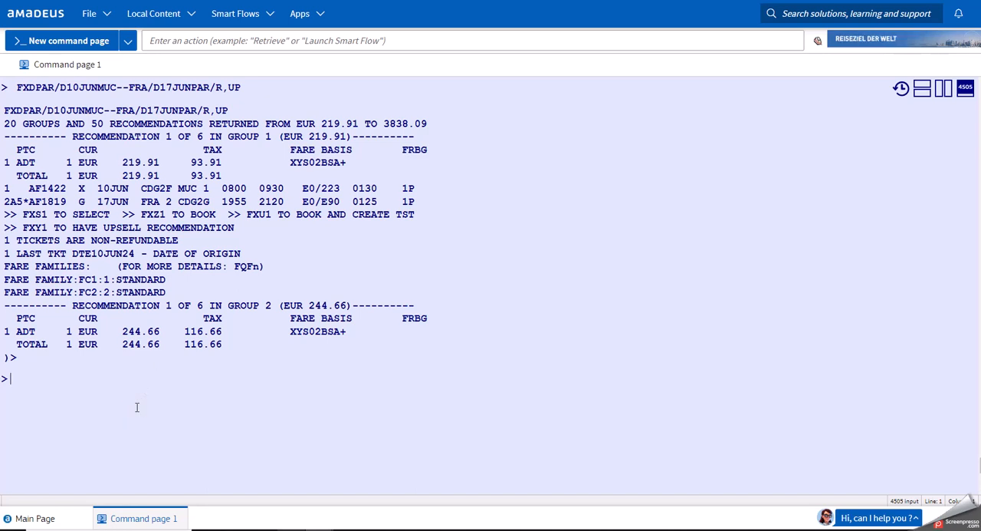
type("IG")
key("Return")
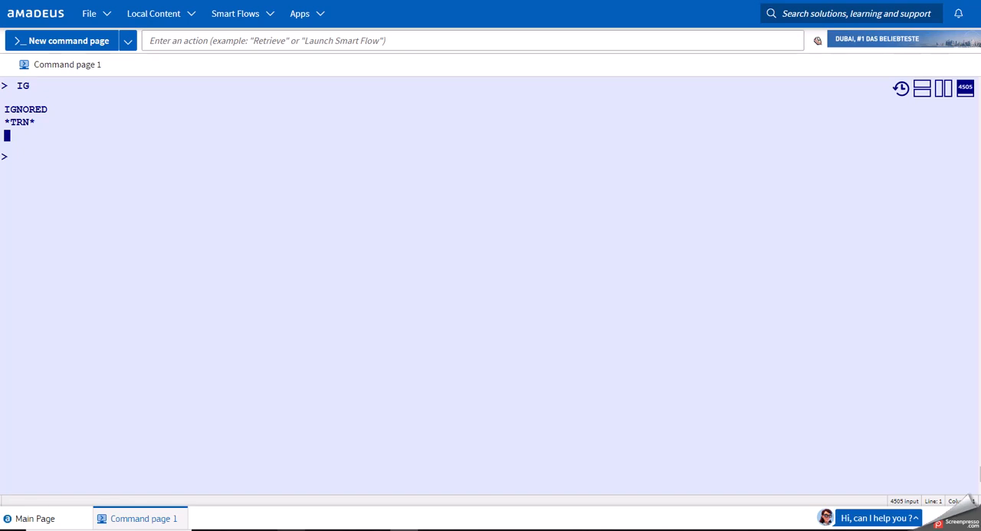
Request round-trip fares departing around 16:00 and arriving back around 18:00 with FXDPAR/D10JUN/TD1600MUC/D17JUN/TA1800PAR/R,UP.
left_click(201, 267)
type("FXDPAR/D10JUN/TD1600MUC/D17JUN/TA1800PAR/R,UP")
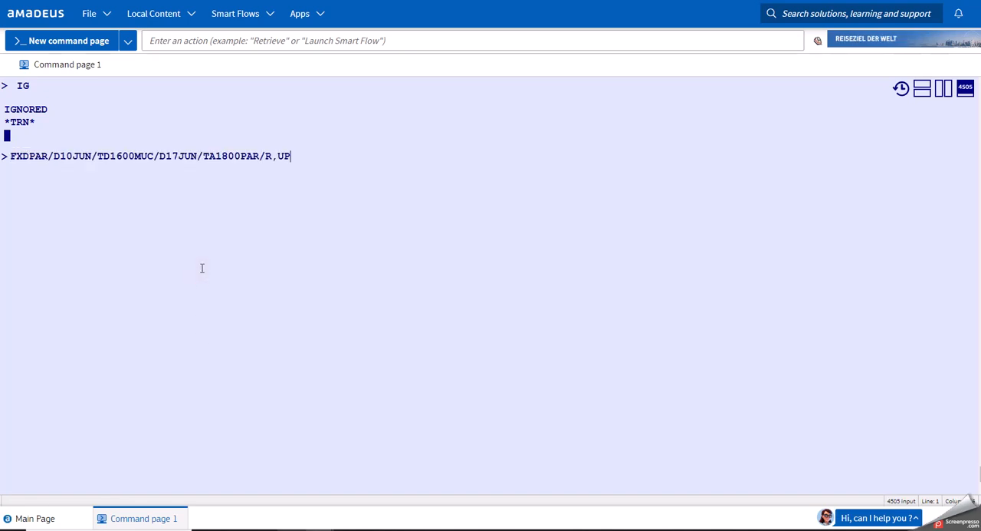
left_click(98, 156)
left_click_drag(98, 156, 135, 158)
left_click(107, 157)
left_click(204, 157)
left_click_drag(214, 160, 218, 161)
left_click(217, 158)
left_click_drag(239, 156, 216, 156)
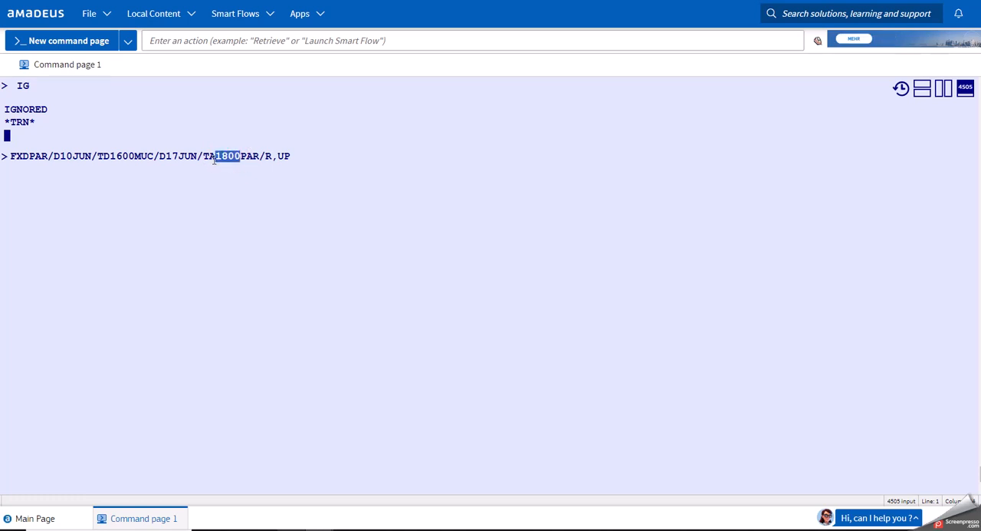
left_click(306, 155)
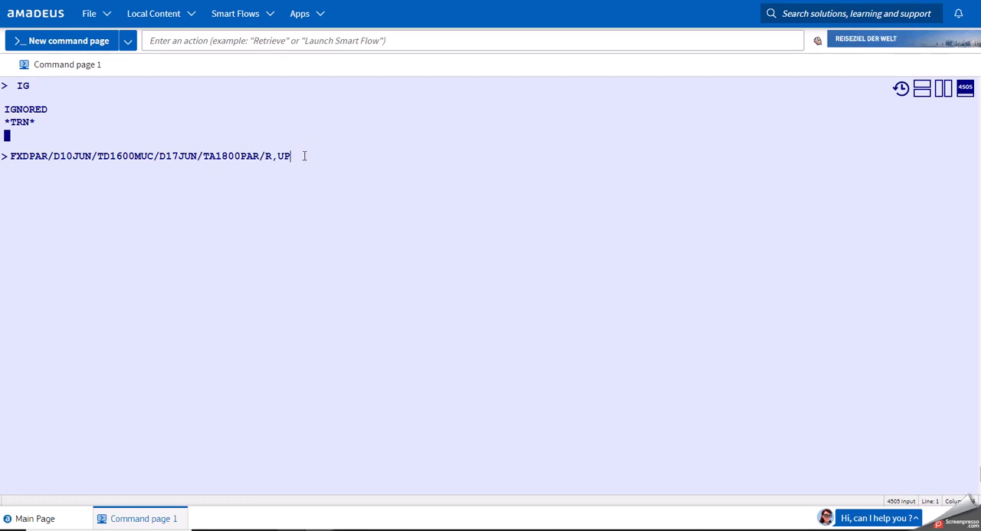
key("Return")
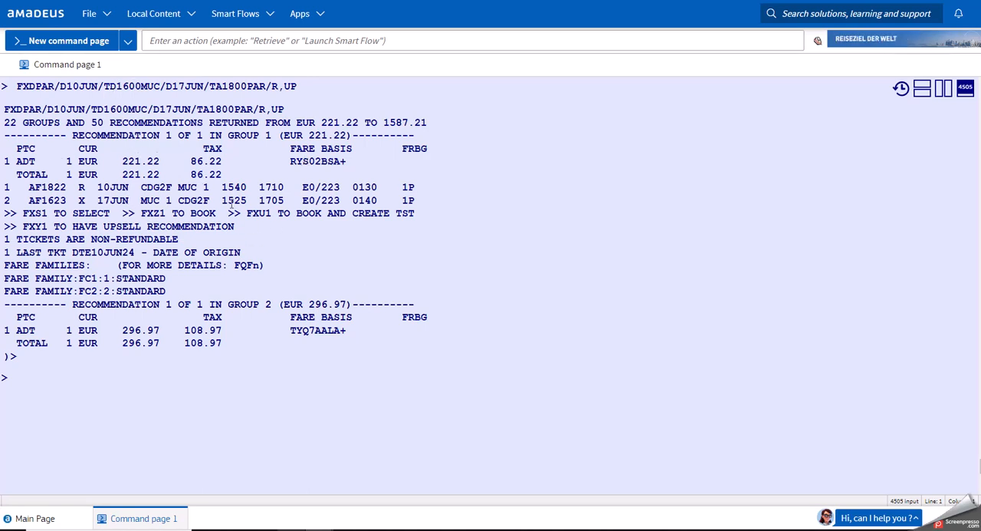
Check the group 1 outbound departure and return arrival times, and move down with MD to the group 2 departure time.
left_click_drag(222, 187, 248, 190)
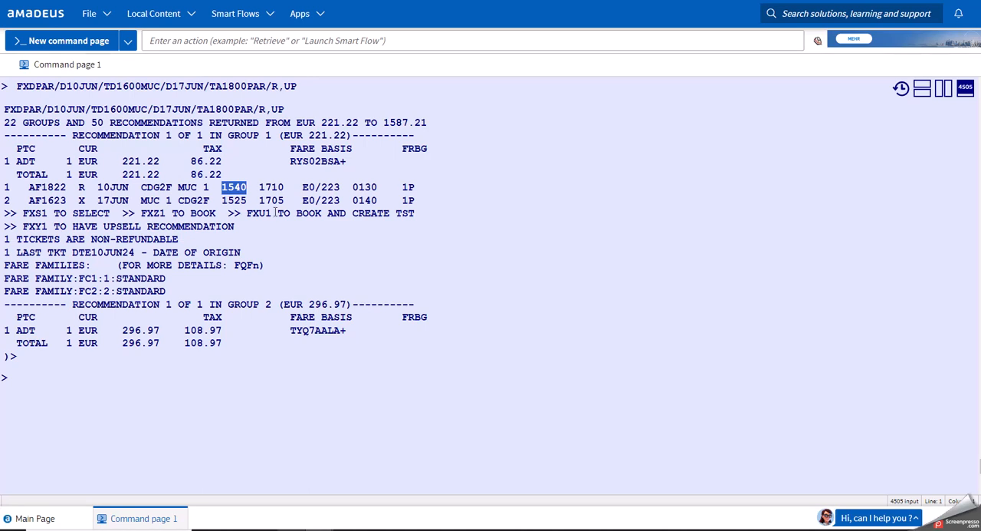
left_click_drag(282, 200, 259, 200)
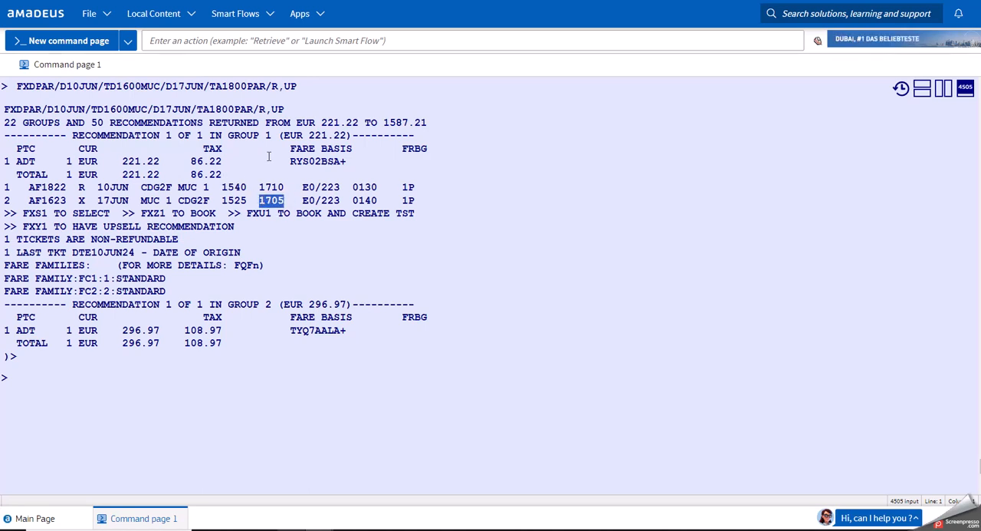
left_click(228, 376)
type("MD")
key("Return")
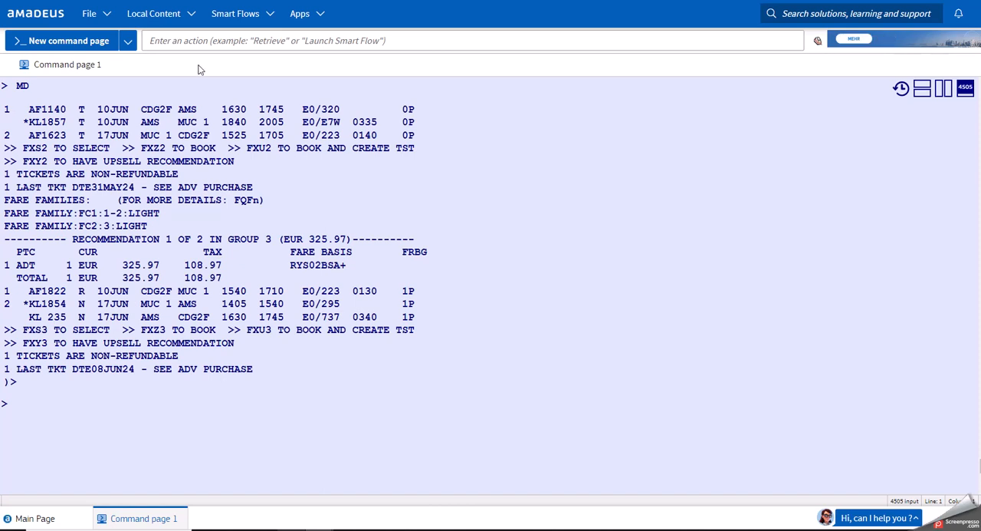
double_click(234, 108)
Page through more recommendations with MD and MU, and redisplay the first page by re-entering FXDPAR/D10JUN/TD1600MUC/D17JUN/TA1800PAR/R,UP.
left_click(105, 427)
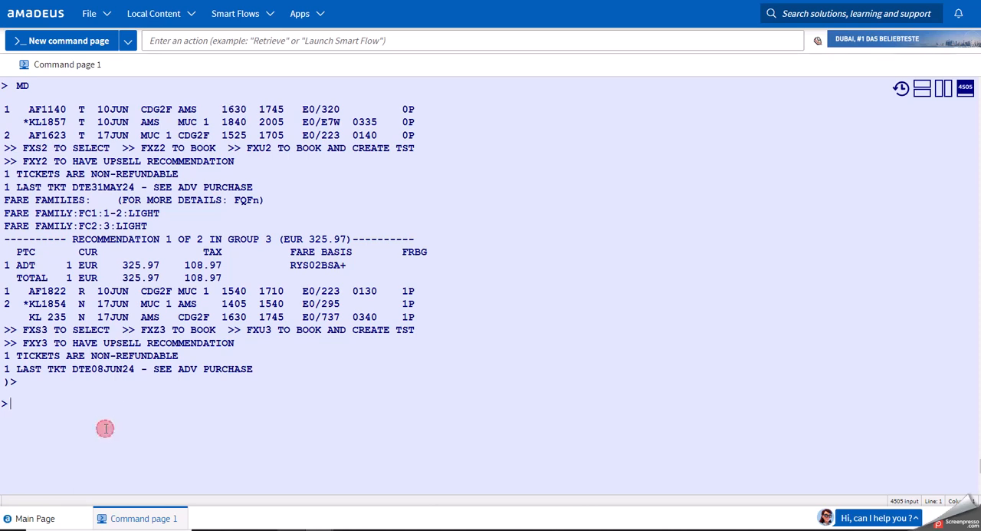
type("MD")
key("Return")
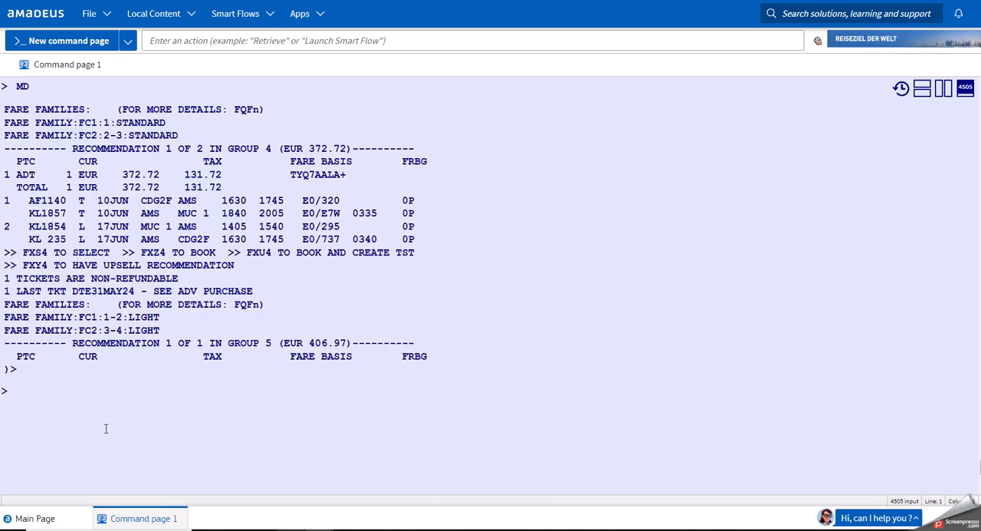
type("MU")
key("Return")
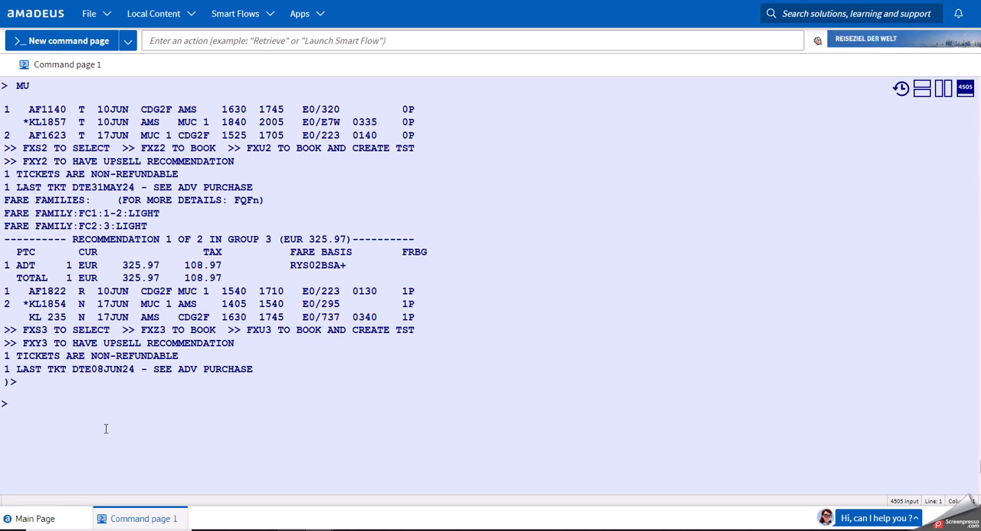
type("FXDPAR/D10JUN/TD1600MUC/D17JUN/TA1800PAR/R,UP")
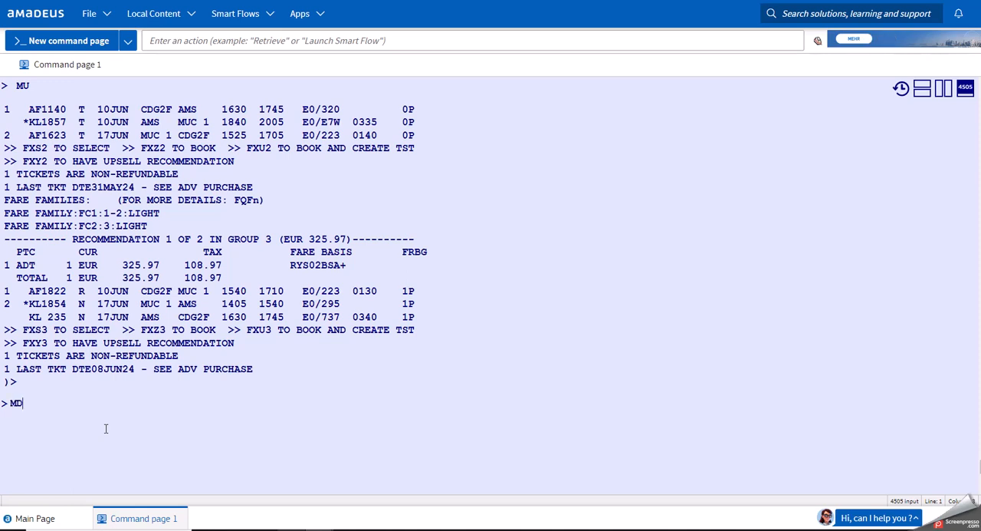
key("Return")
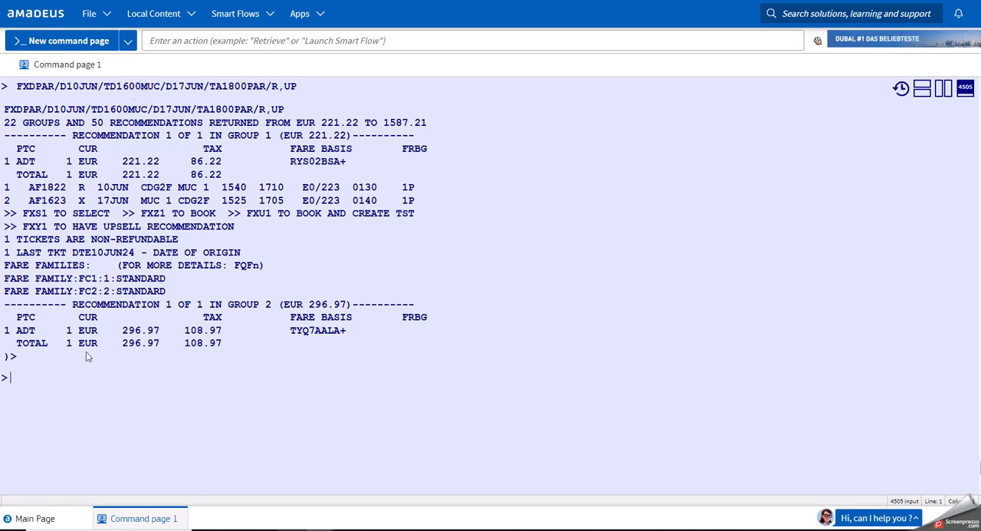
Add cabin option KC to the return flight and request fares with FXDPAR/D10JUN/TD1600MUC/D17JUN/TA1800/KCPAR/R,UP.
left_click(96, 401)
key("alt+Up")
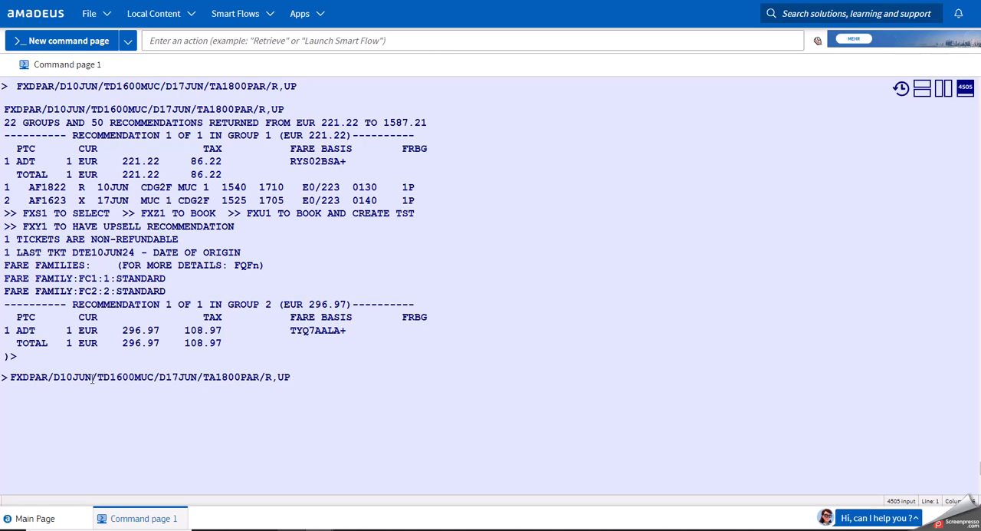
left_click(92, 377)
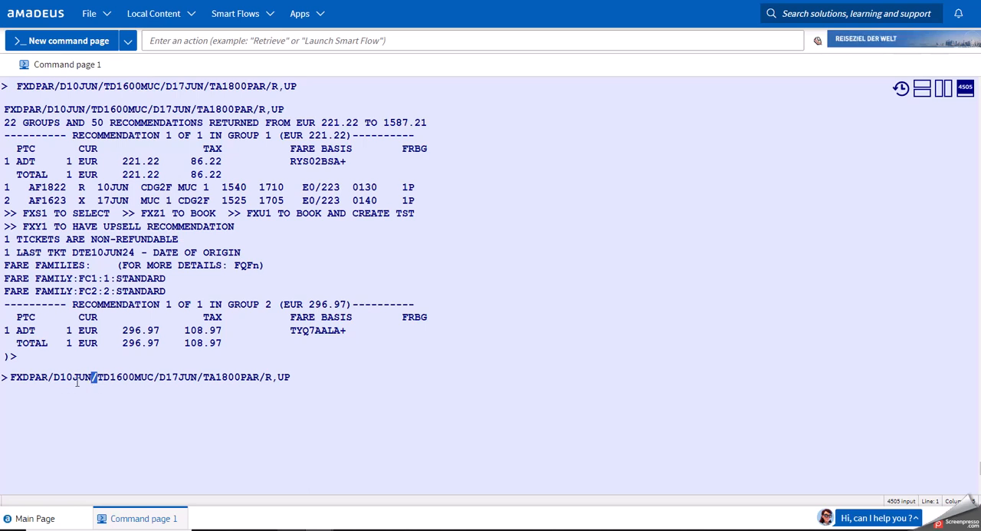
left_click(133, 380)
left_click(241, 377)
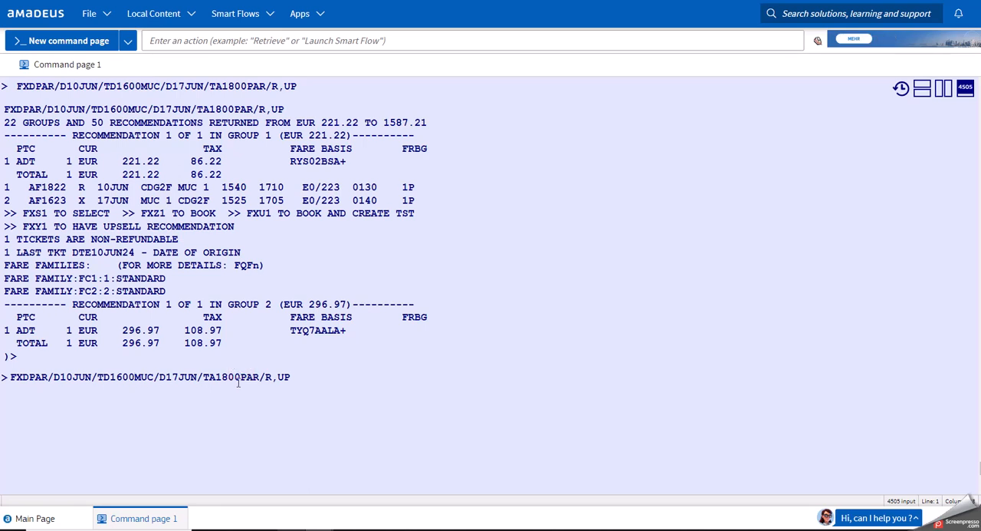
type("/")
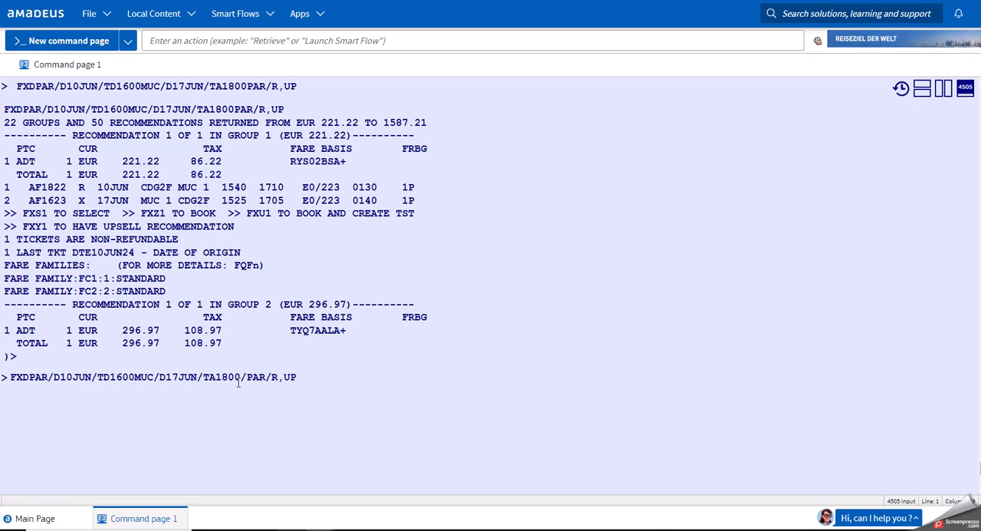
type("KC")
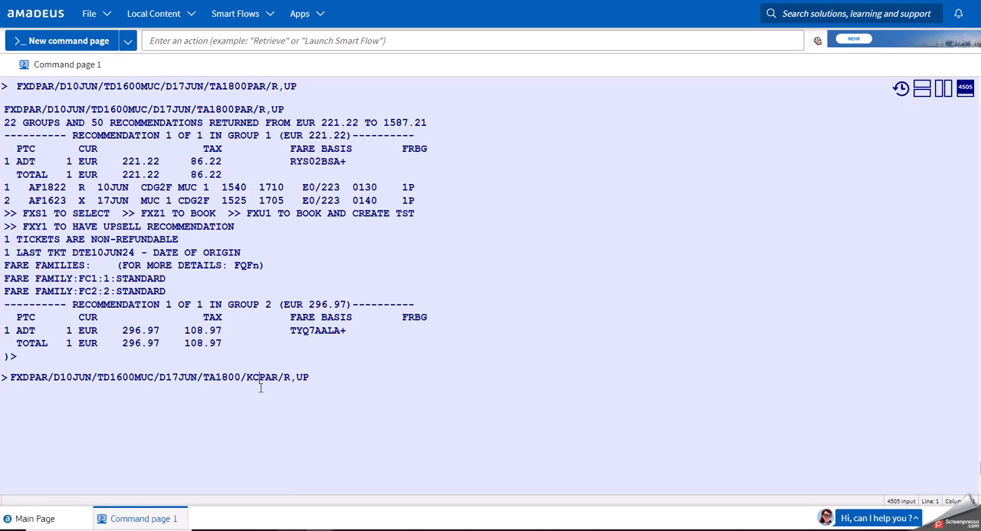
left_click(333, 376)
key("Return")
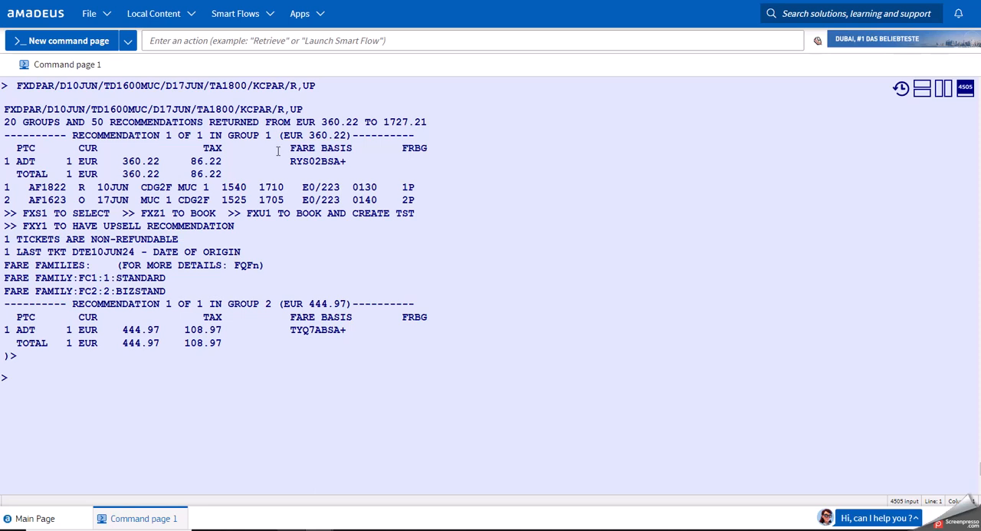
left_click(135, 399)
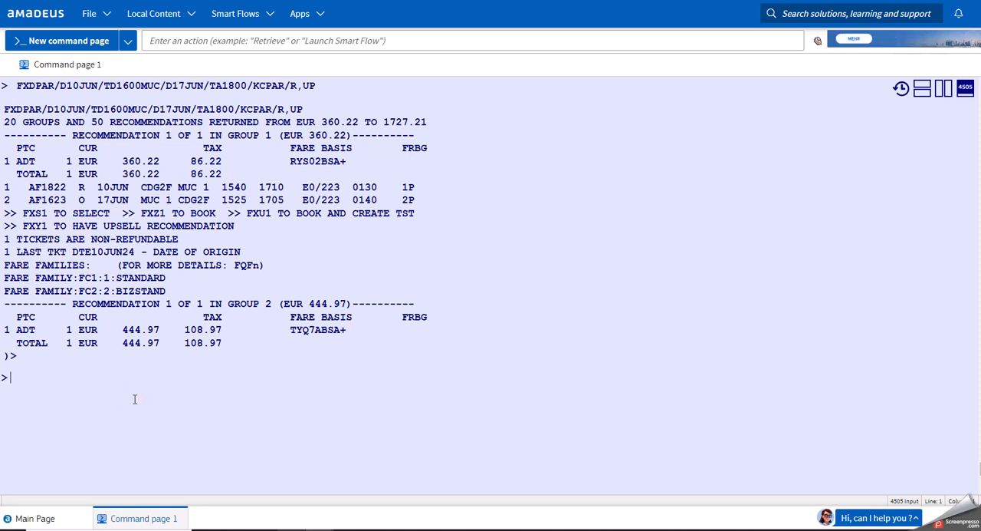
type("KW")
key("BackSpace")
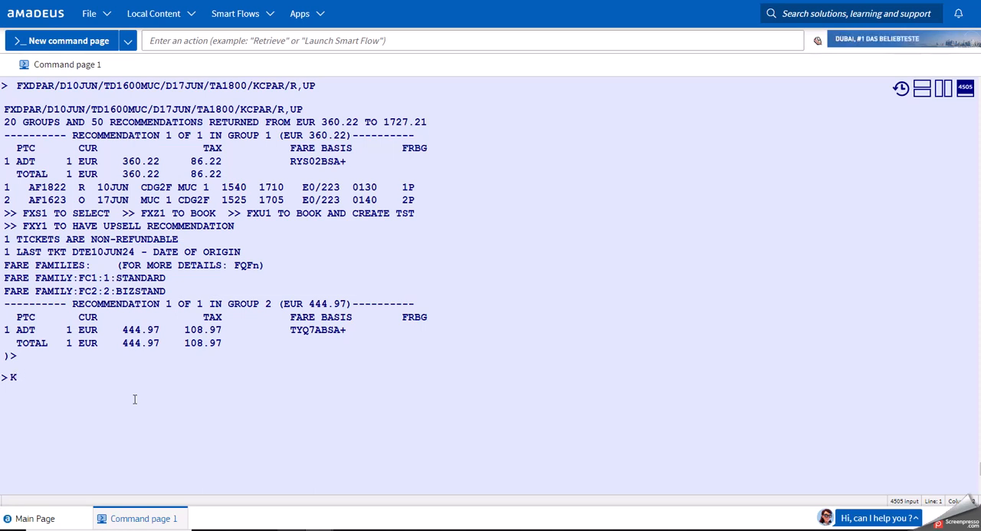
type("C")
key("BackSpace")
key("BackSpace")
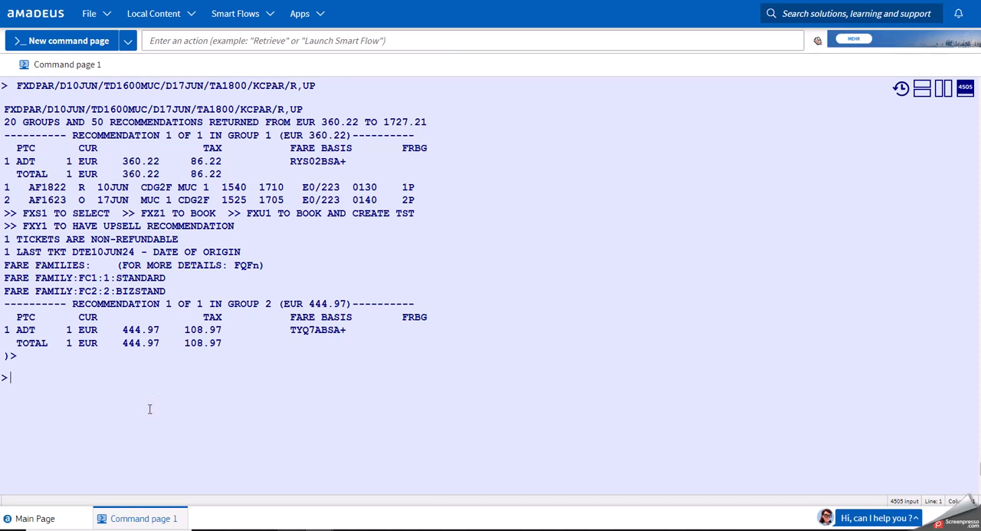
Ignore the cabin-specific fare request with IG.
type("IG")
key("Return")
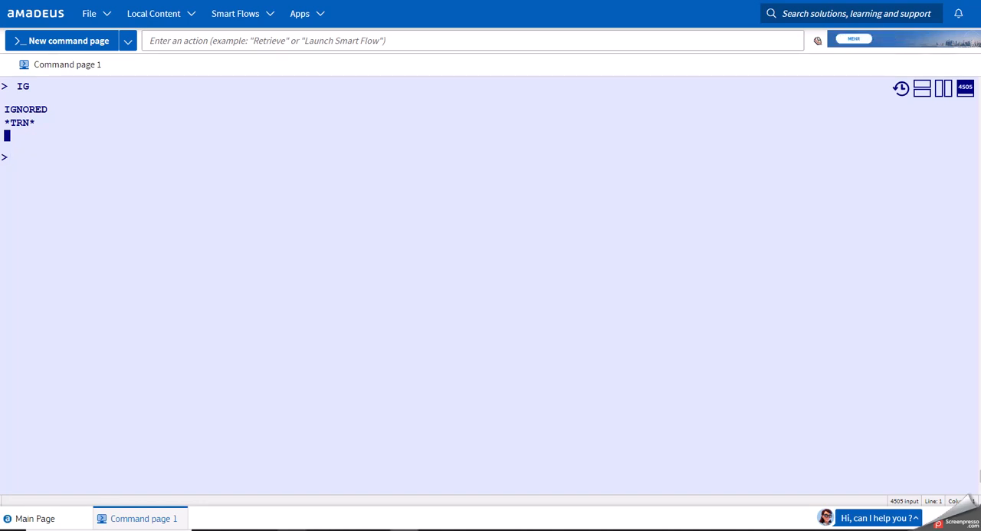
Request multi-city fares with a cabin option on each leg using FXDPAR/D10JUN/KCLAX/D12JUN/KFATL/D15JUN/KFNYC/D20JUN/KCPAR/R,UP.
left_click(261, 321)
type("FXDPAR/D10JUN/KCLAX/D12JUN/KFATL/D15JUN/KFNYC/D20JUN/KCPAR/R,UP")
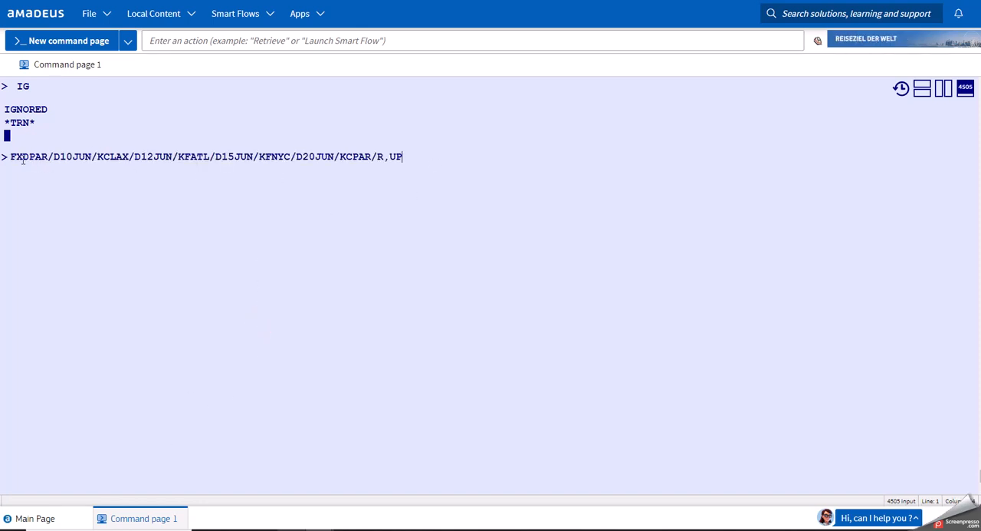
left_click_drag(29, 157, 130, 158)
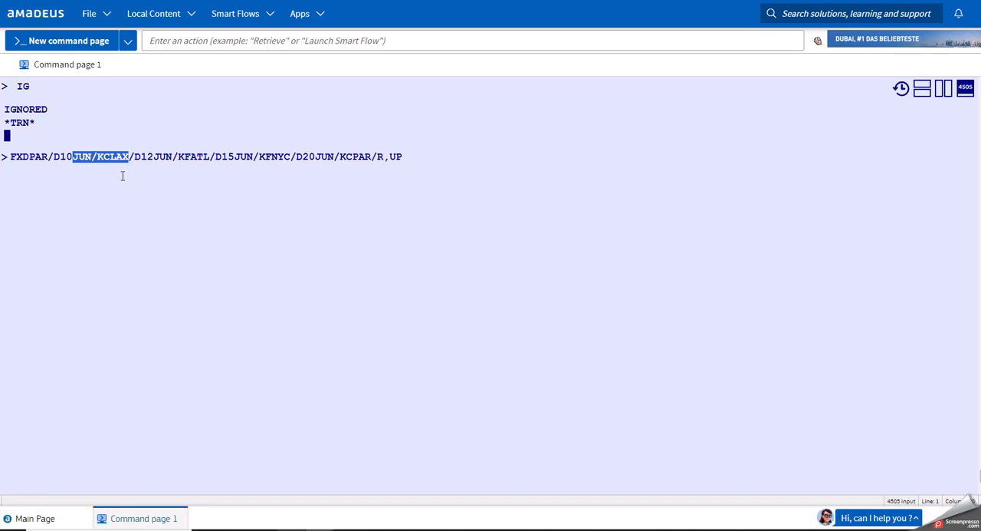
left_click_drag(135, 158, 212, 162)
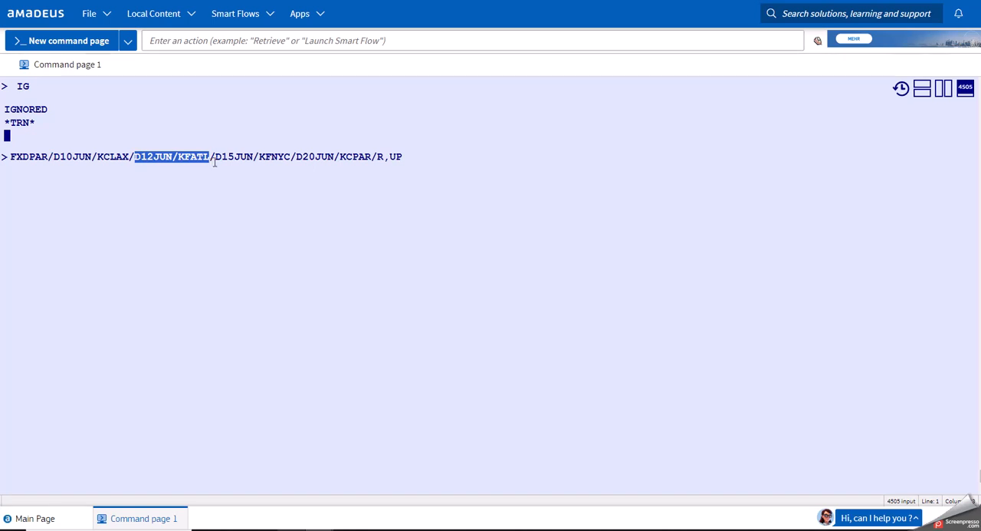
left_click_drag(216, 158, 372, 157)
left_click(297, 157)
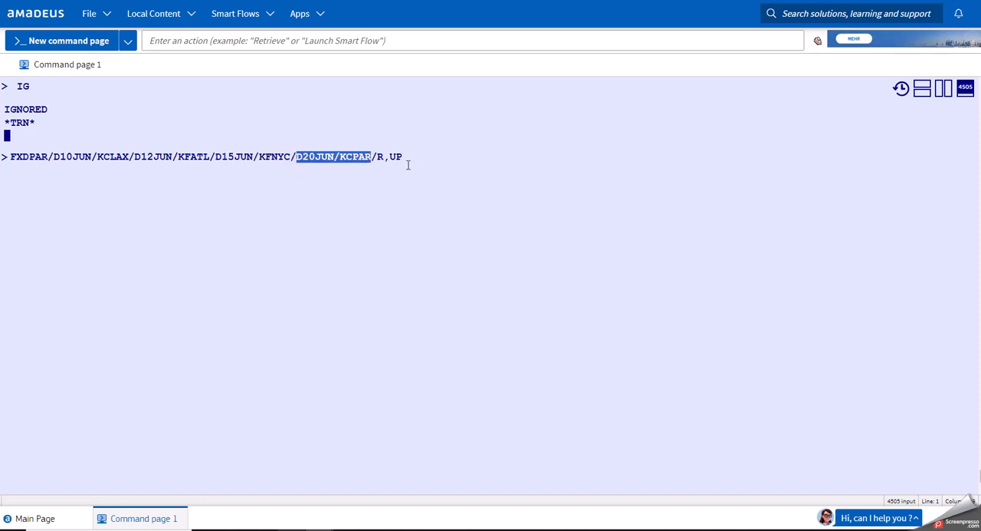
left_click(410, 161)
key("Return")
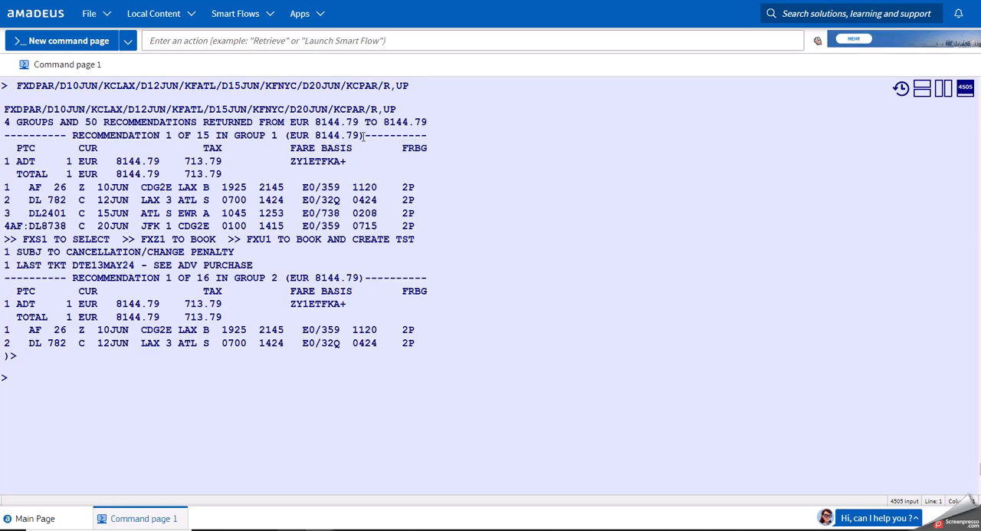
Check the fare of the first group 1 recommendation and book it with FXZ1.
left_click_drag(360, 135, 315, 135)
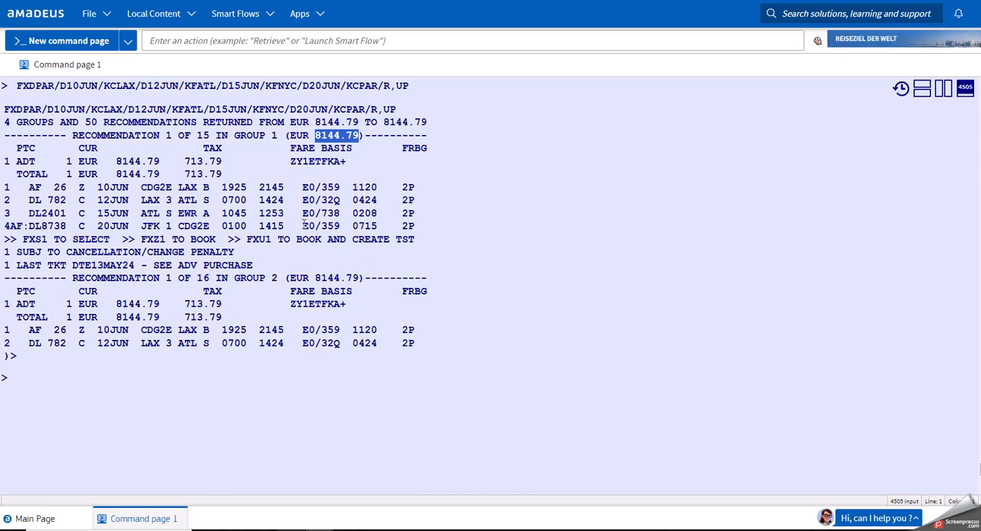
left_click(143, 414)
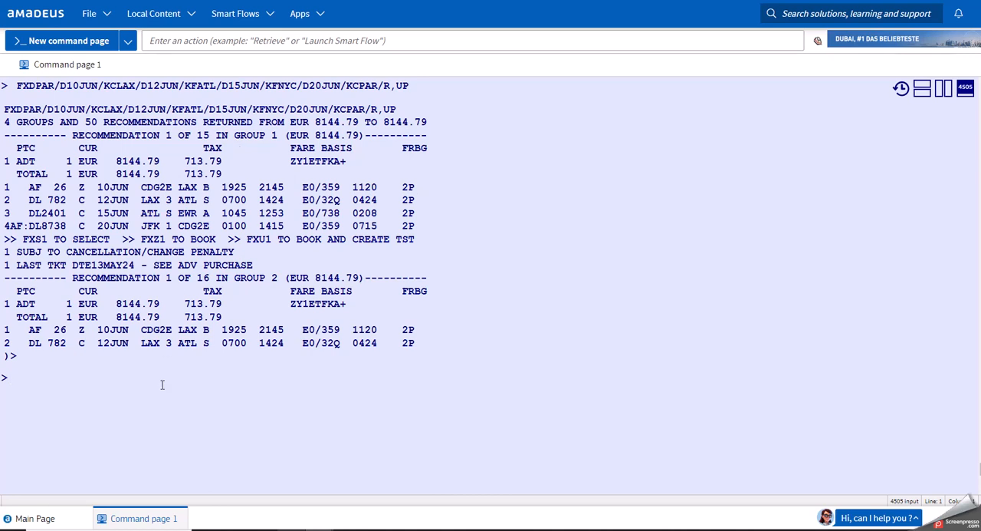
type("FXZ1")
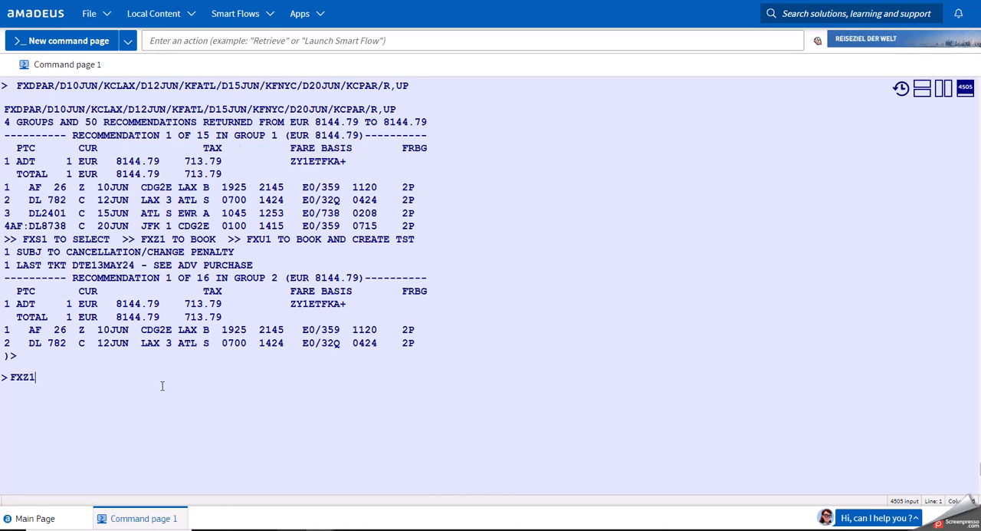
key("Return")
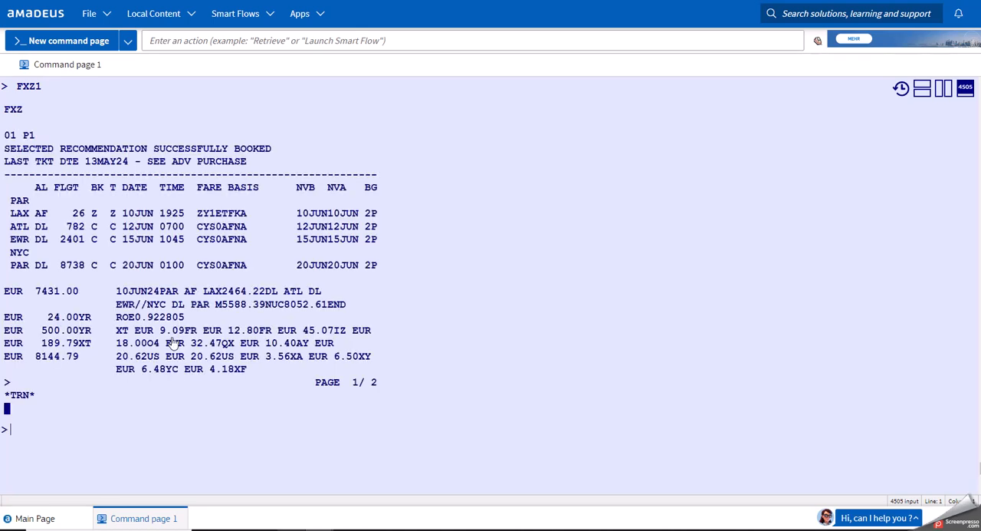
Display the penalty rules with FQN01*PE and page down with MD to the cancellation conditions of the first fare component.
type("FQN01*PE")
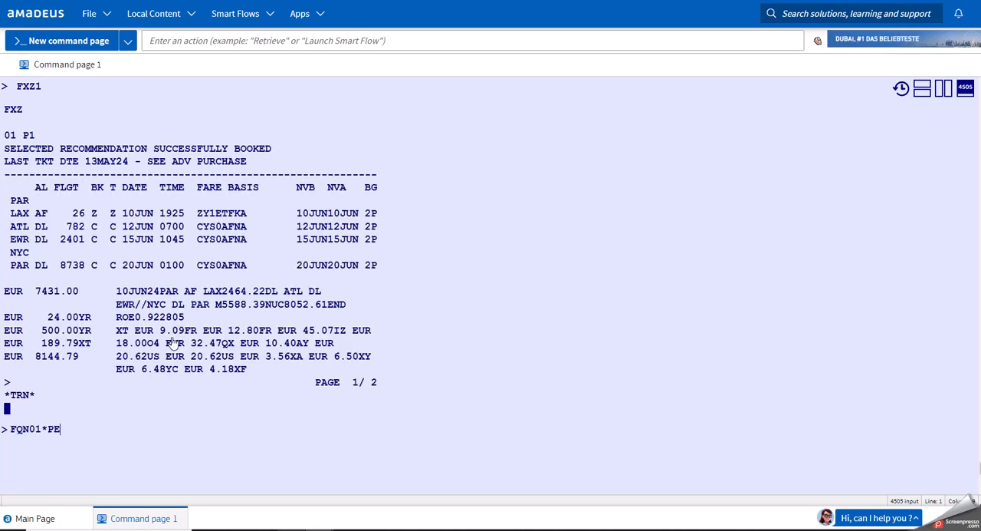
key("Return")
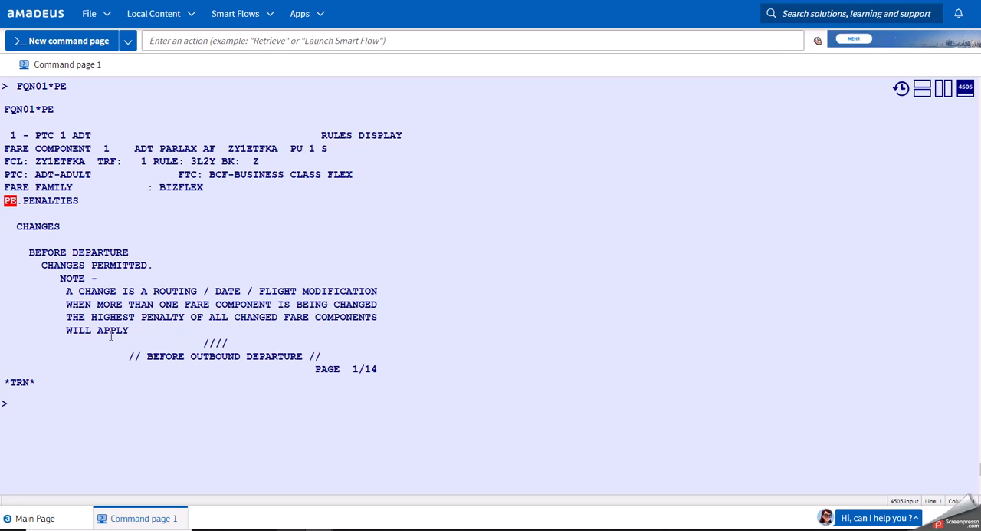
left_click(71, 412)
type("MD")
key("Return")
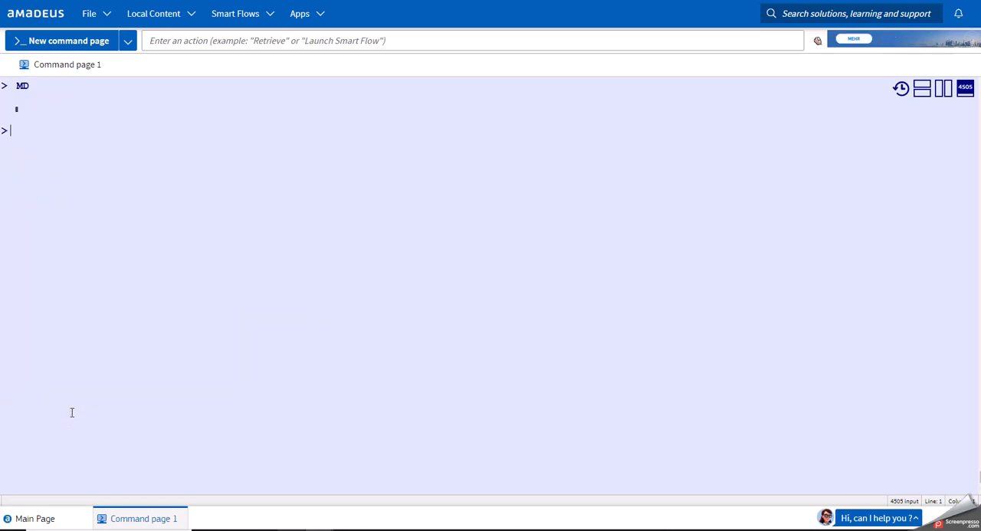
type("MD")
key("Return")
type("MD")
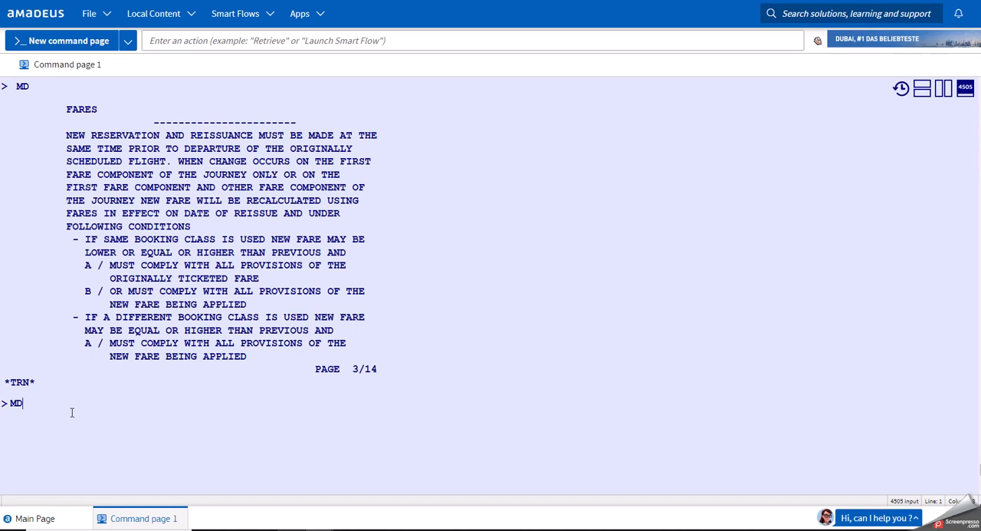
key("Return")
type("MD")
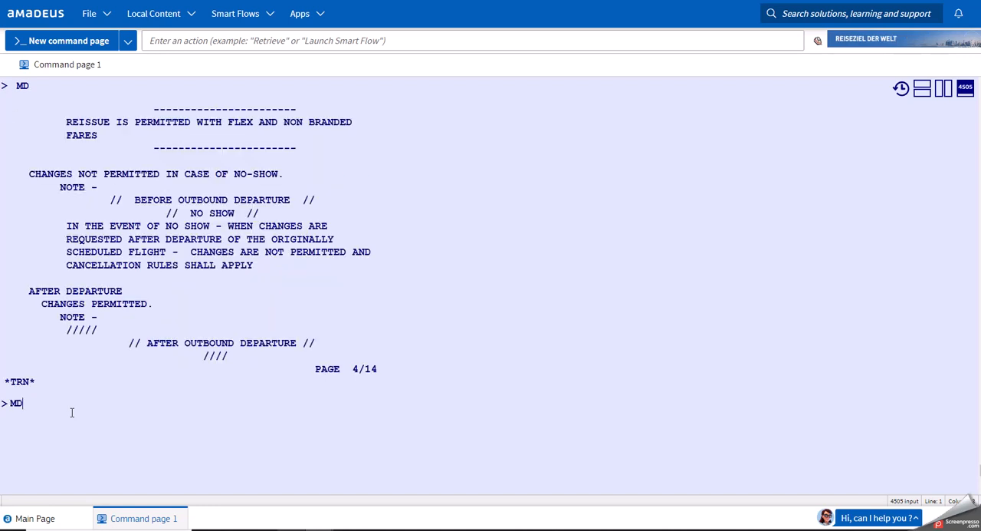
key("Return")
type("MD")
key("Return")
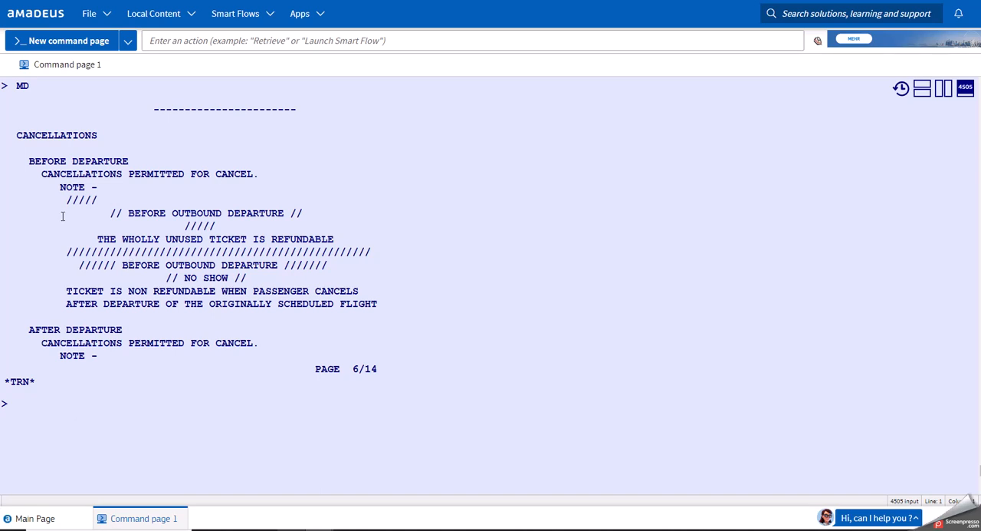
Page on with MD through the second fare component's penalty rules to its cancellation conditions.
type("MD")
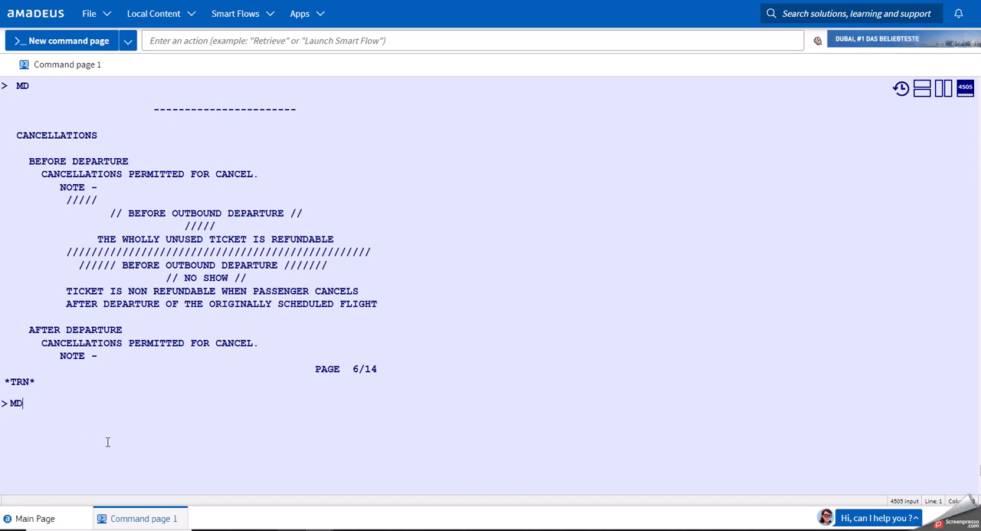
key("Return")
type("MD")
key("Return")
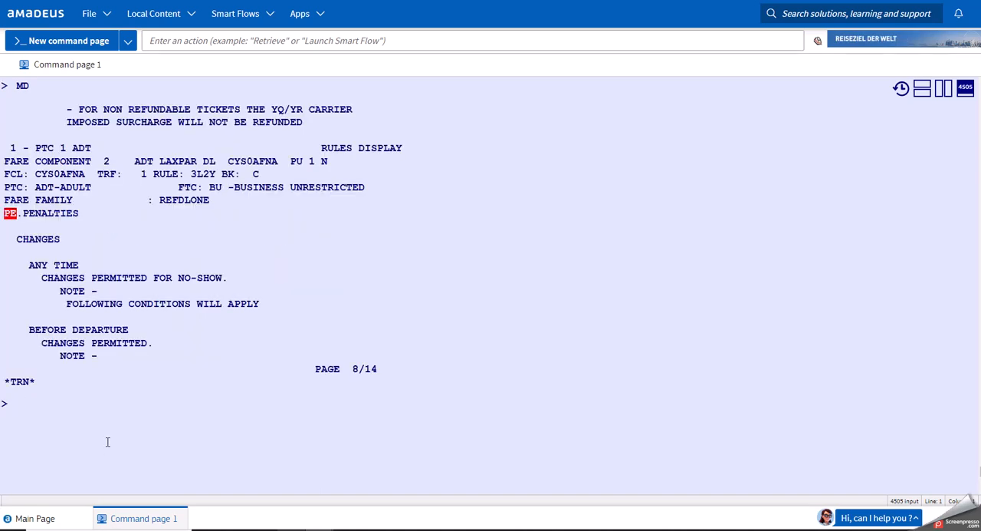
type("MD")
key("Return")
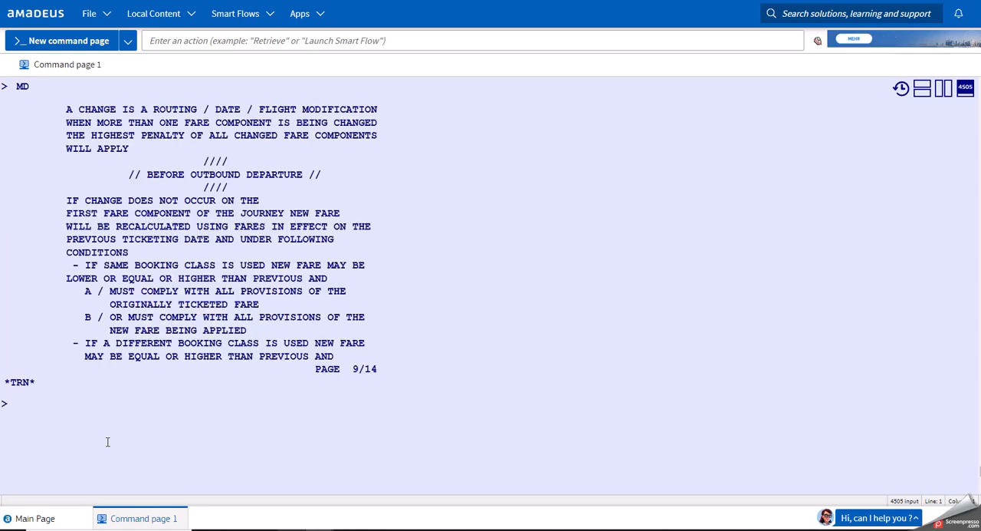
type("MD")
key("Return")
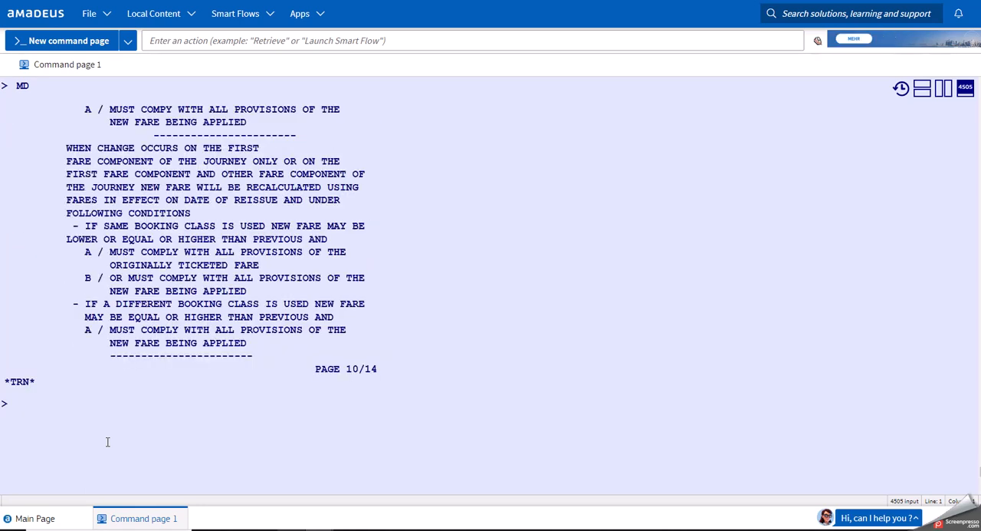
type("MD")
key("Return")
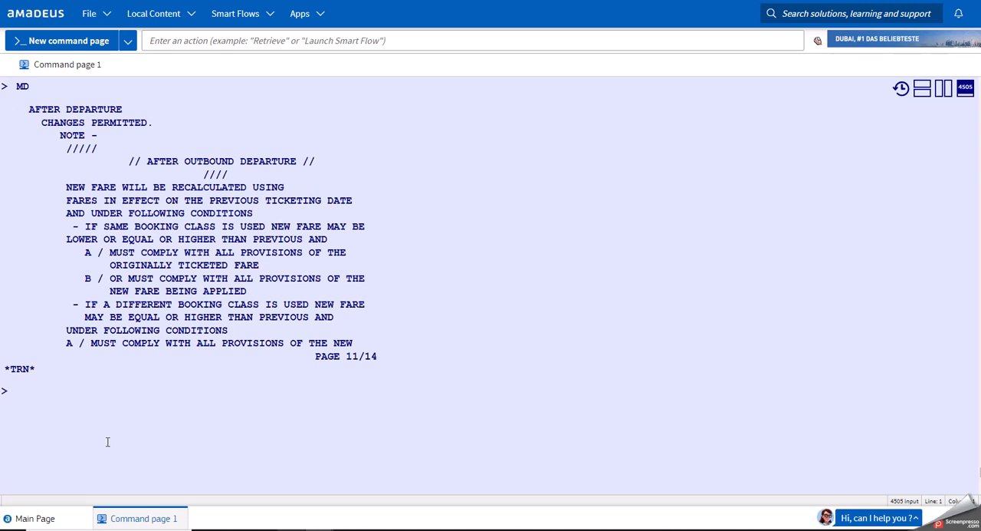
type("MD")
key("Return")
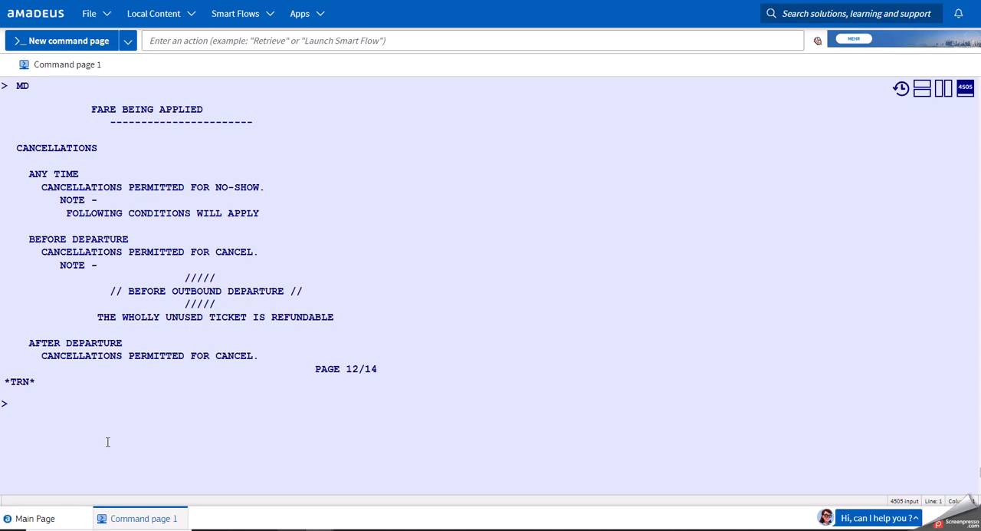
Redisplay the booked multi-city itinerary with RT.
type("RT")
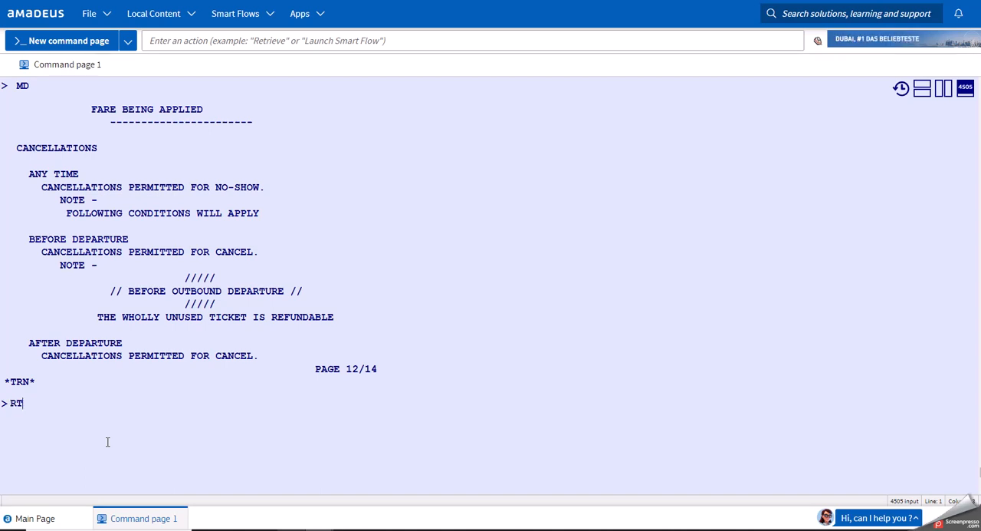
key("Return")
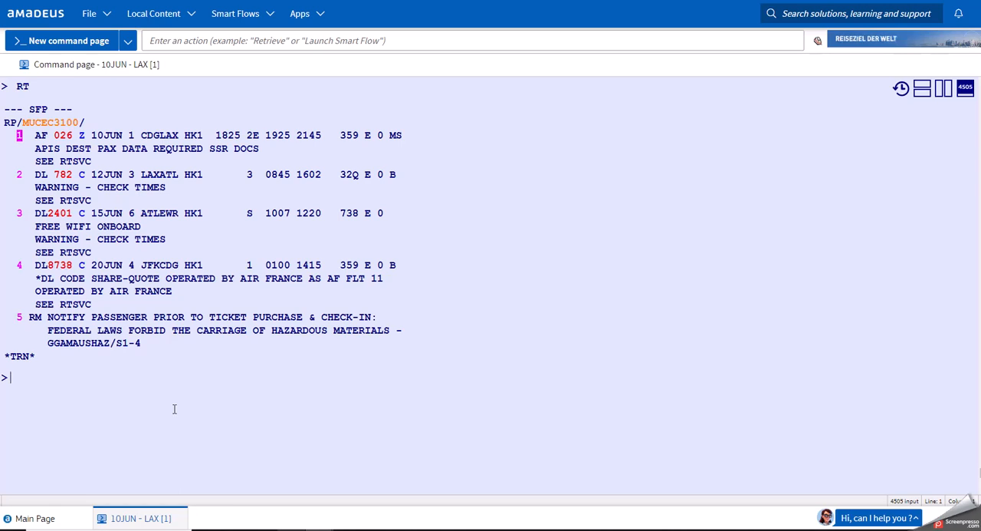
type("IG")
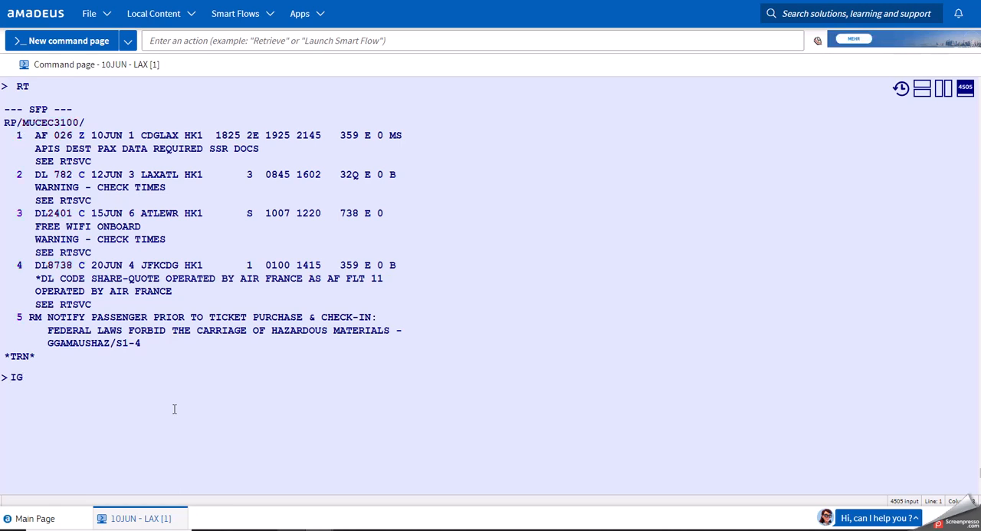
key("BackSpace")
key("BackSpace")
type("MD")
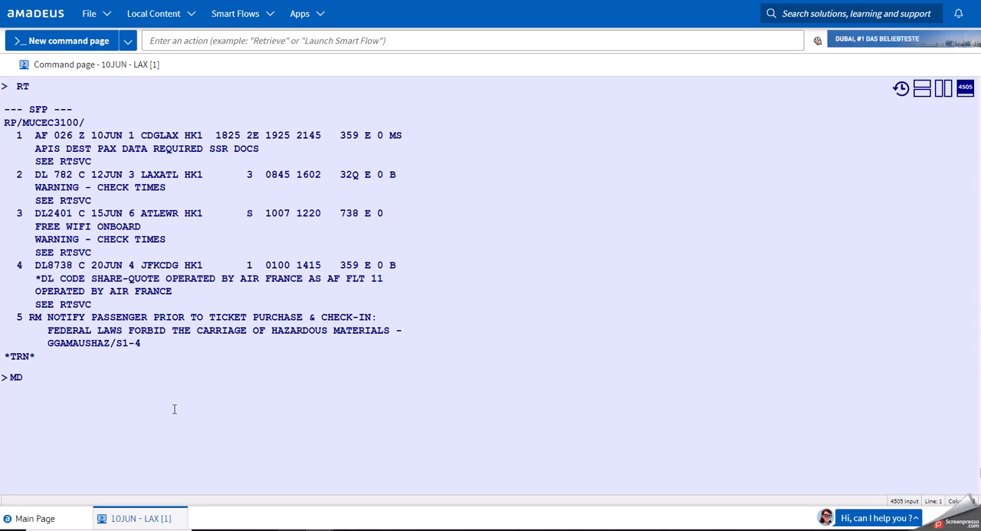
Recall the multi-city fare request, add the option /A*O at its end, and request the fares again.
key("alt+Up")
key("alt+Up")
key("alt+Up")
key("alt+Up")
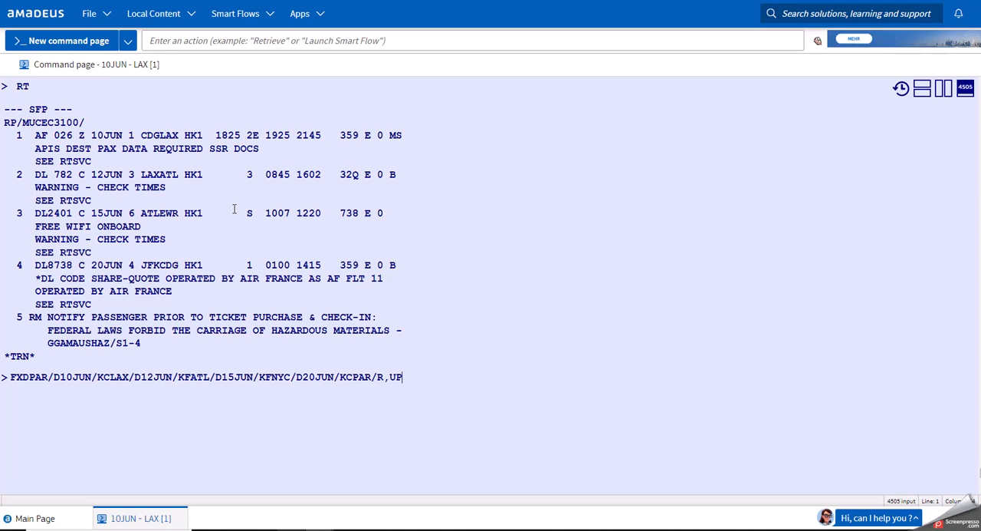
type("/A*O")
key("Return")
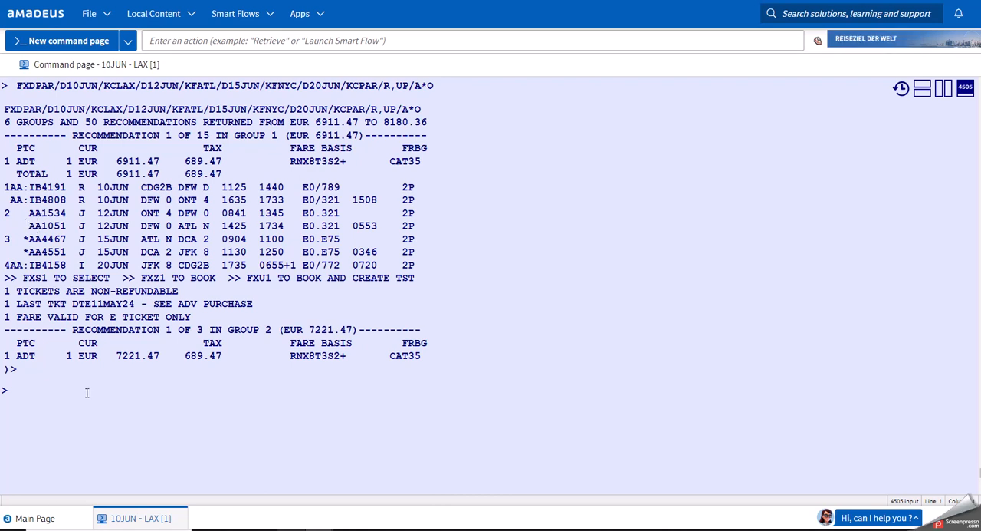
Try to book the first group 1 recommendation of the A*O request with FXZ1, and redisplay the recommendations with MPFXD.
left_click_drag(314, 135, 359, 135)
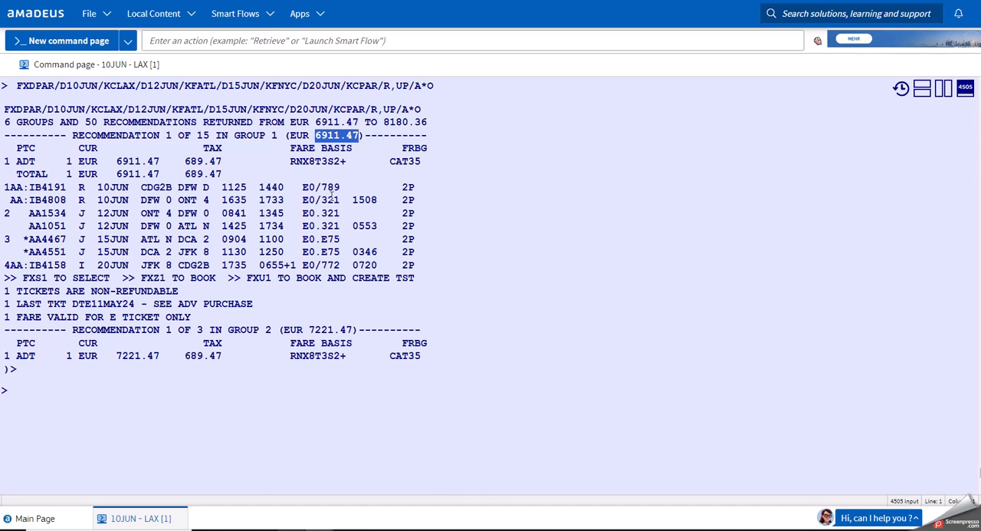
left_click(234, 420)
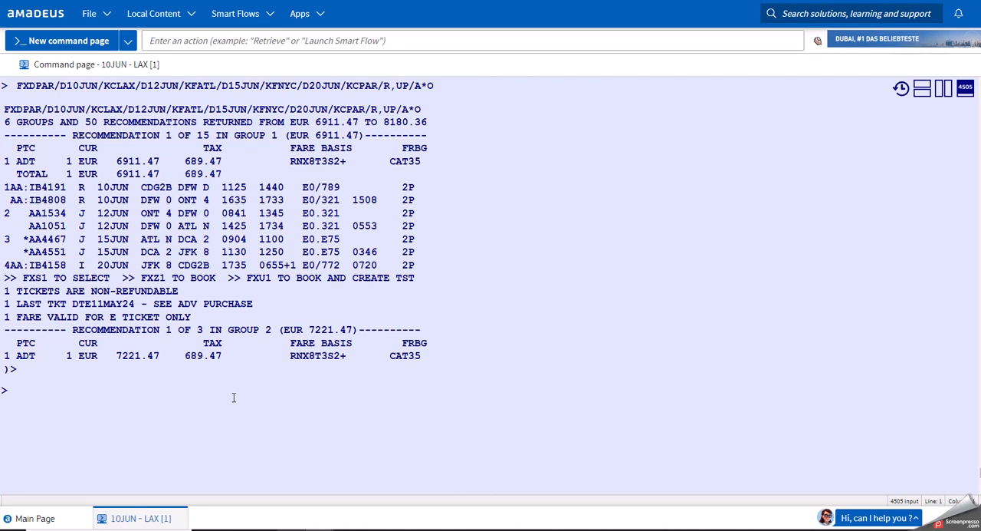
type("FX")
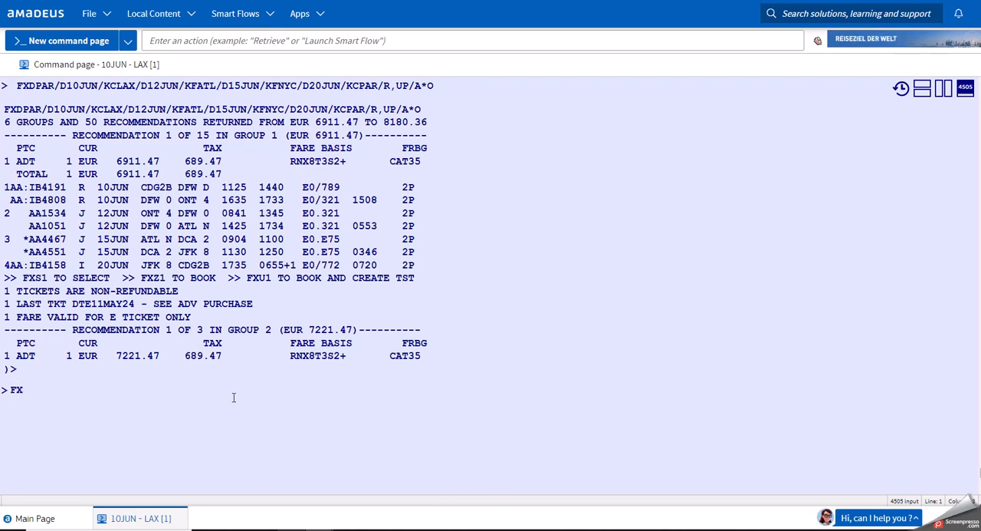
type("Z1")
key("Return")
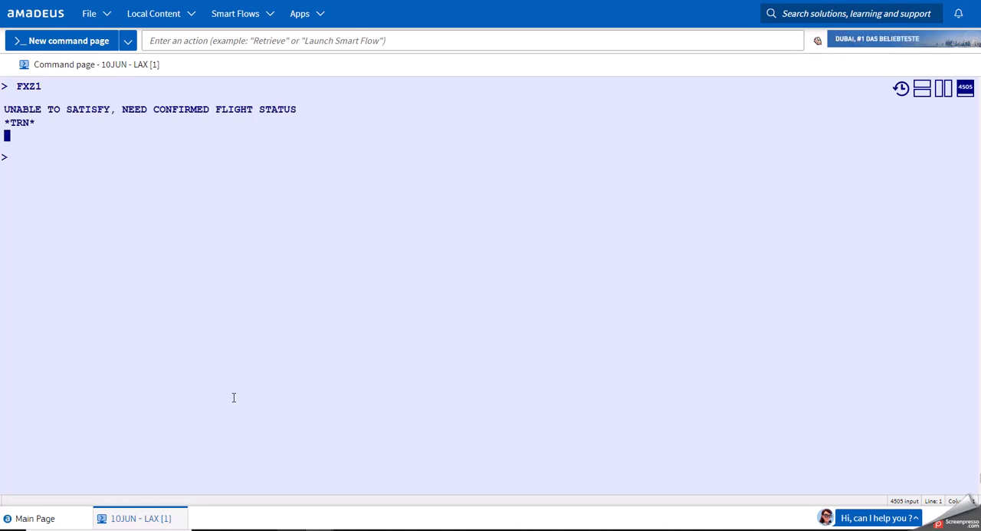
type("MPFXD")
key("Return")
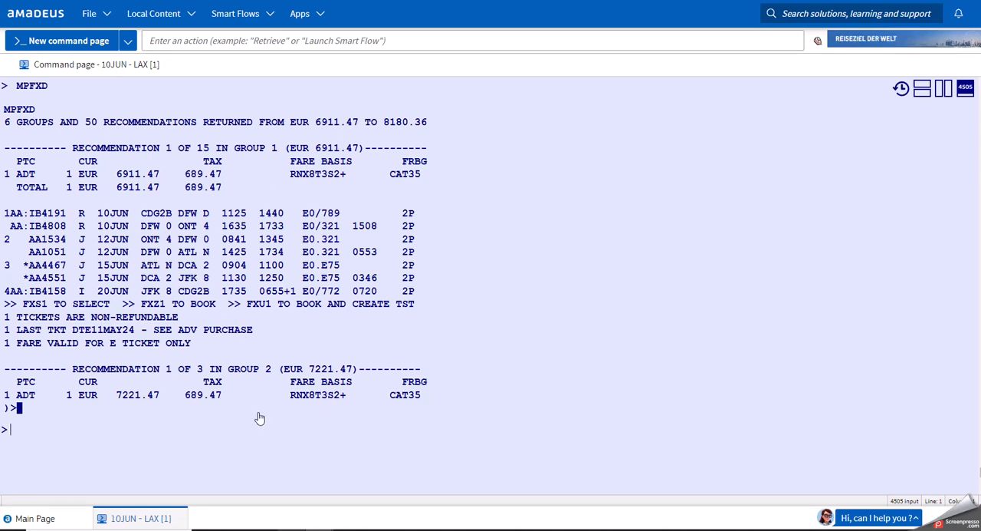
Recall the multi-city fare request and remove its A*O option.
left_click(227, 430)
key("alt+Up")
key("alt+Up")
key("alt+Up")
key("BackSpace")
key("BackSpace")
key("BackSpace")
key("BackSpace")
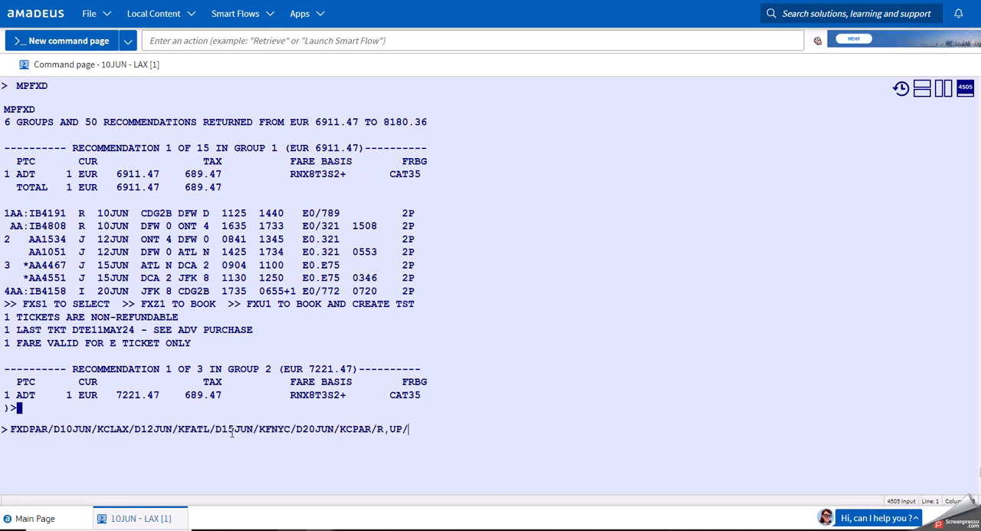
Insert the surface break --MIA after KFATL in the multi-city fare request.
key("ctrl+Left")
key("ctrl+Left")
key("ctrl+Left")
left_click(229, 430)
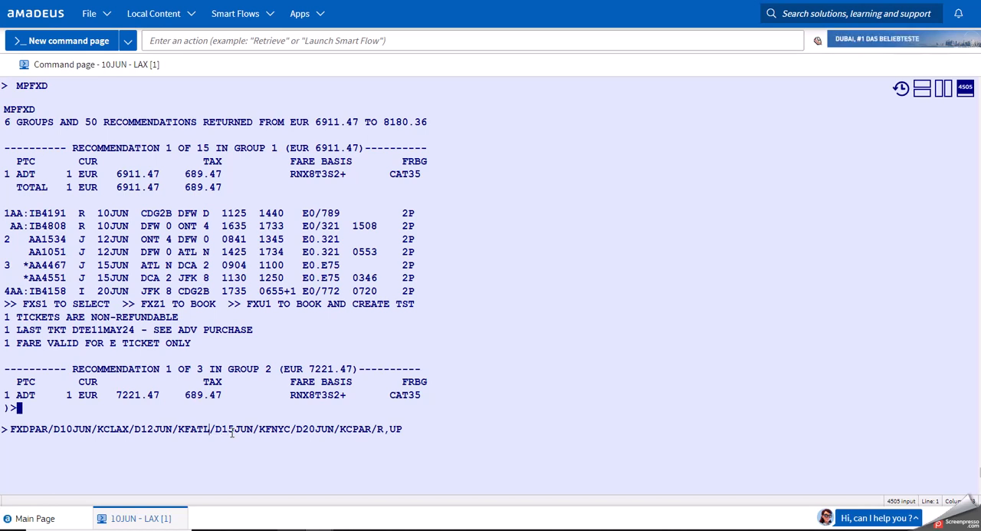
key("Left")
key("Left")
key("Left")
type("--")
key("Left")
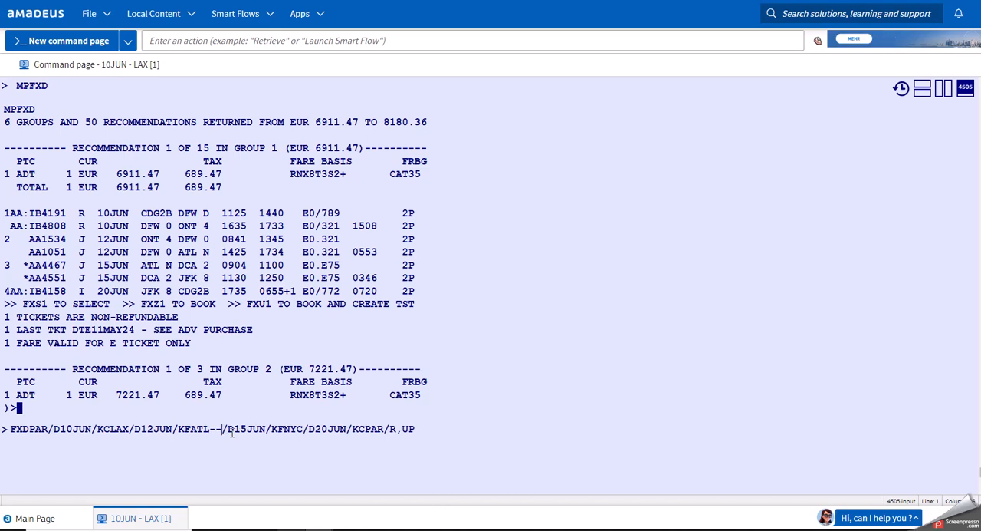
type("MIA")
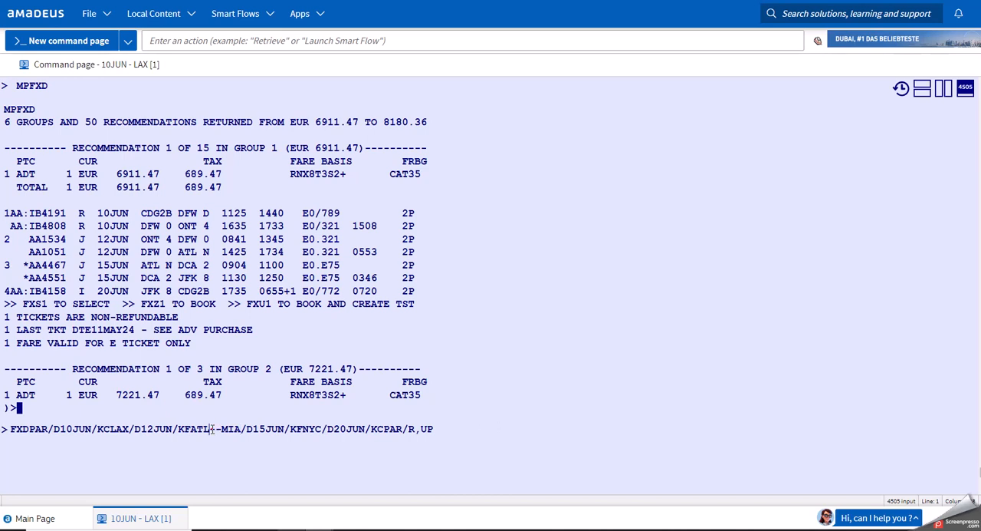
Check the inserted double dash, request the fares for the multi-city trip with the ATL--MIA break, and highlight the group 1 fare.
left_click_drag(211, 430, 222, 429)
left_click(231, 431)
left_click(447, 435)
key("Return")
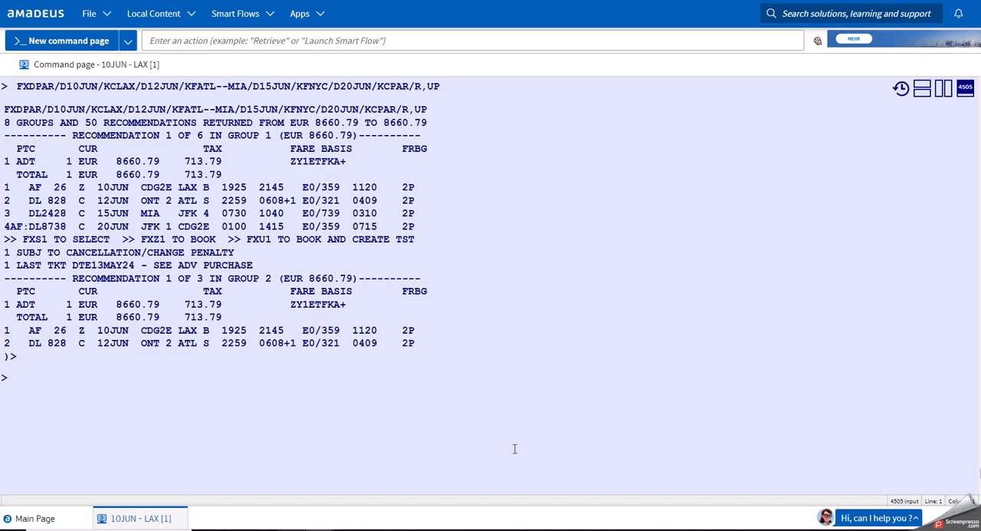
left_click_drag(309, 135, 354, 136)
left_click(340, 385)
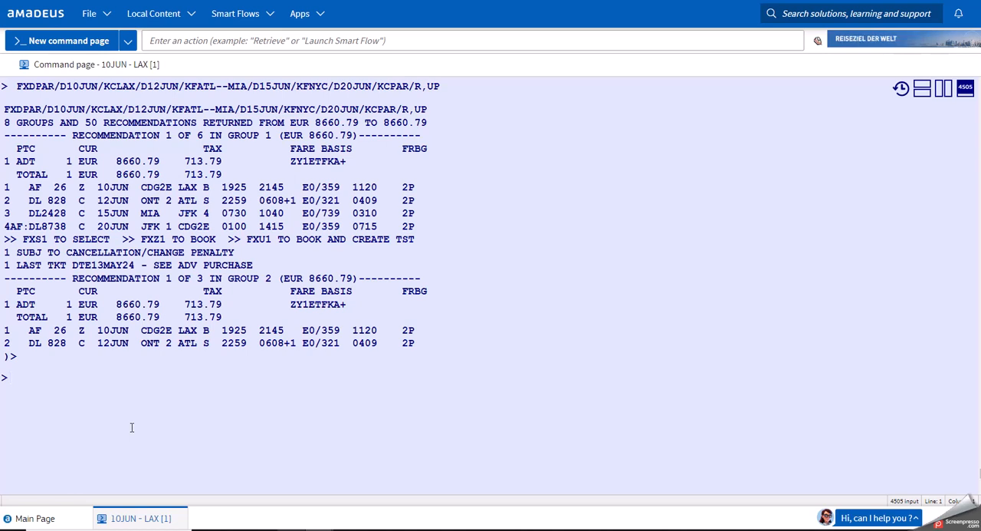
Ignore the current booking with IG and display Singapore Airlines availability from Singapore to New York with AN10JUNSINNYC/ASQ/KM.
type("IG")
key("Return")
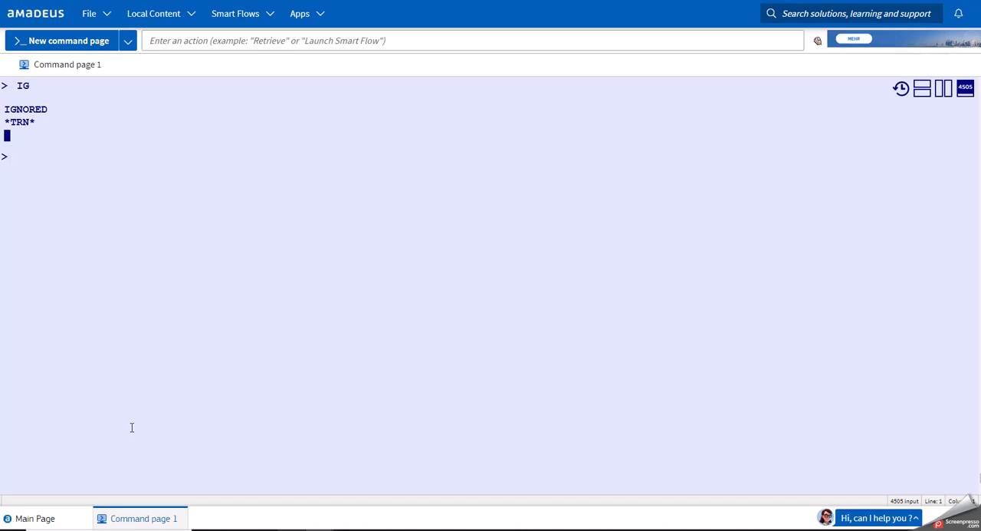
type("AN10JUNSIN")
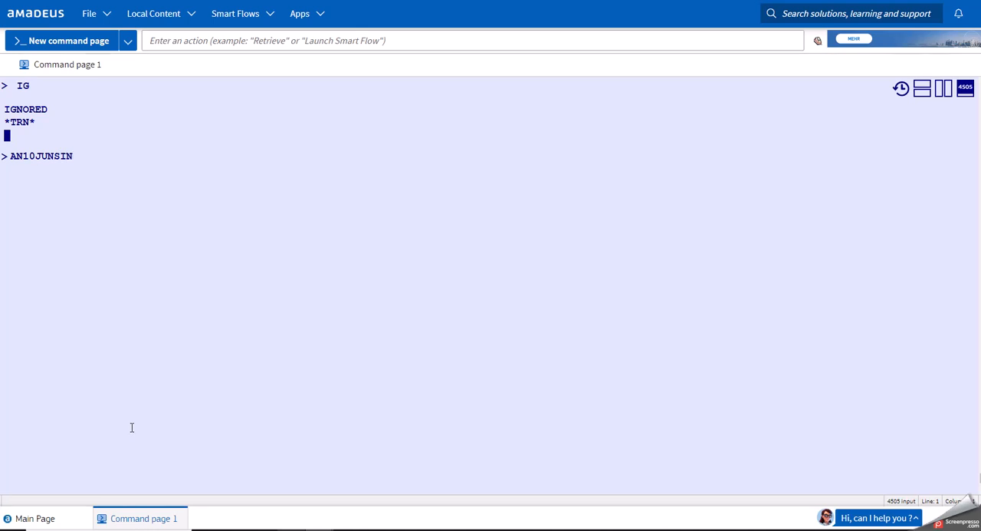
type("NYC")
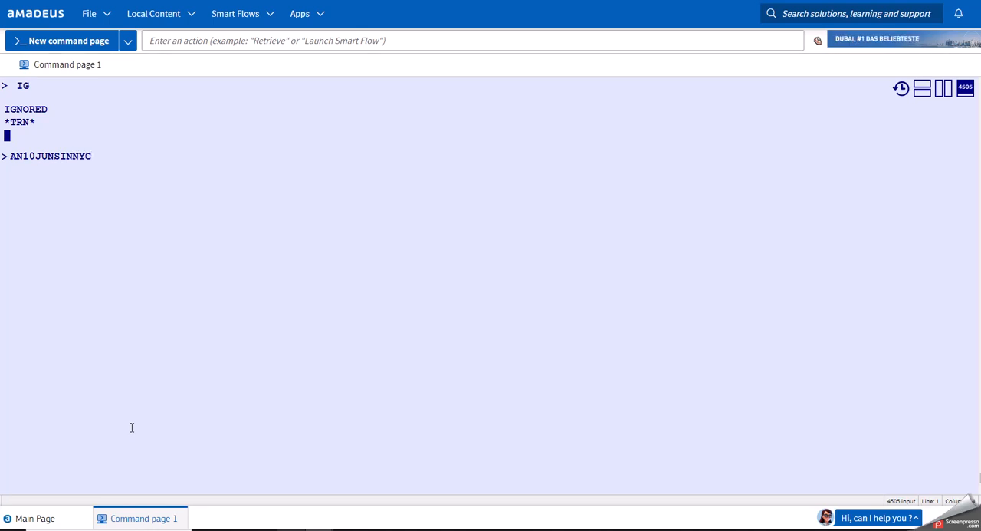
type("/ASQ")
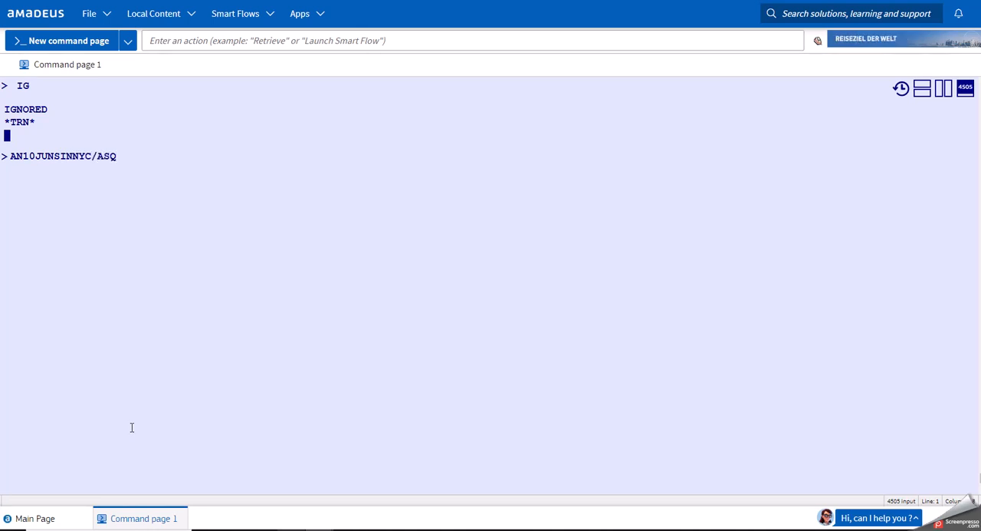
type("/KM")
key("Return")
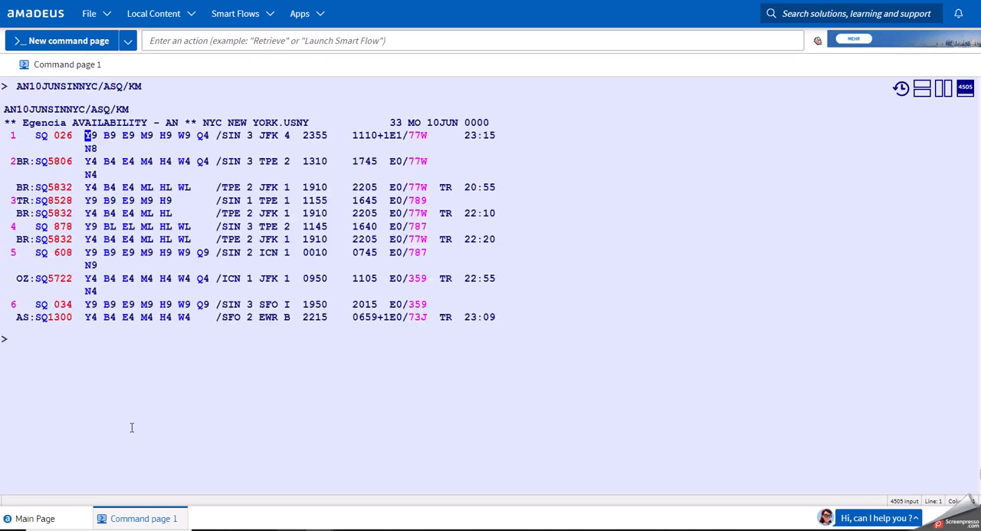
Sell one Y-class seat on SQ 026 with SS1Y1, display the return 14 days on with ACR14, and sell SQ 025 with SS1Y1.
type("SS1Y1")
key("Return")
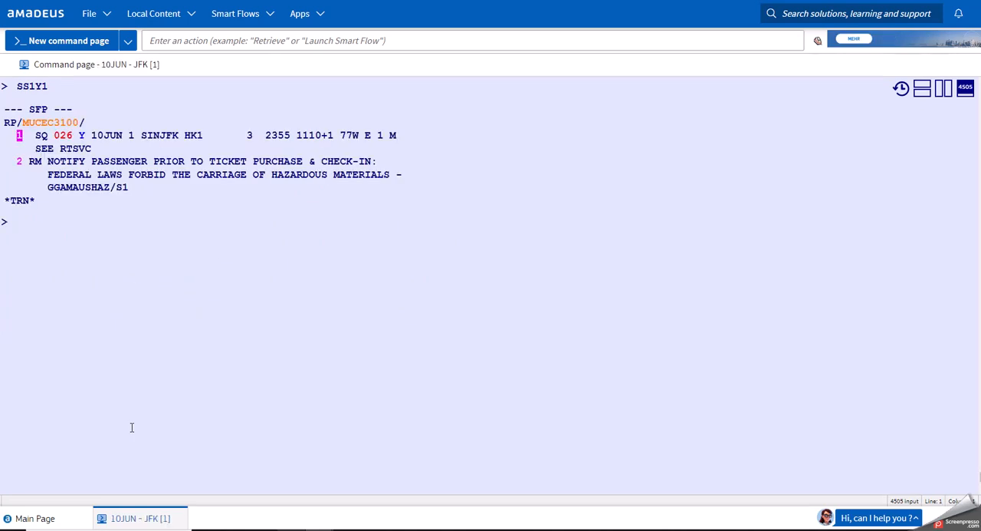
type("ACR14")
key("Return")
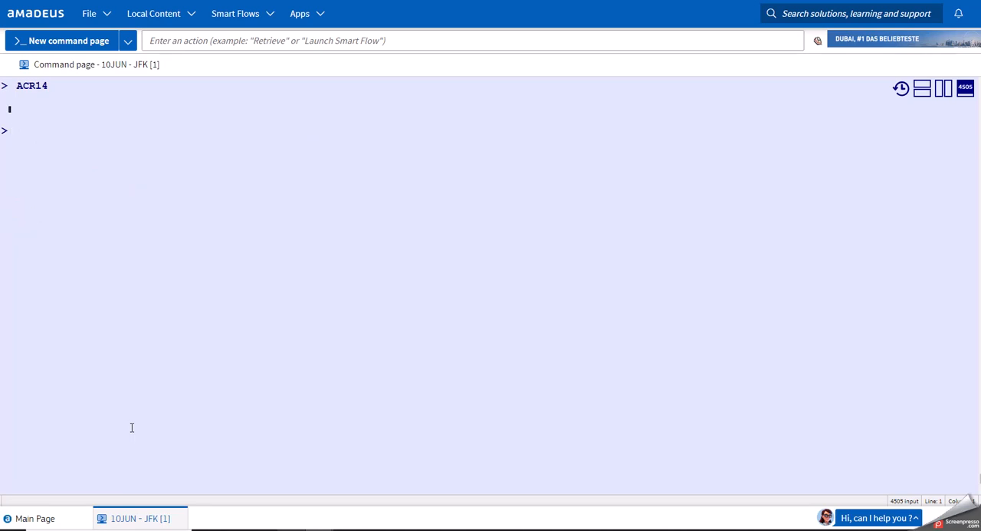
type("SS1Y1")
key("Return")
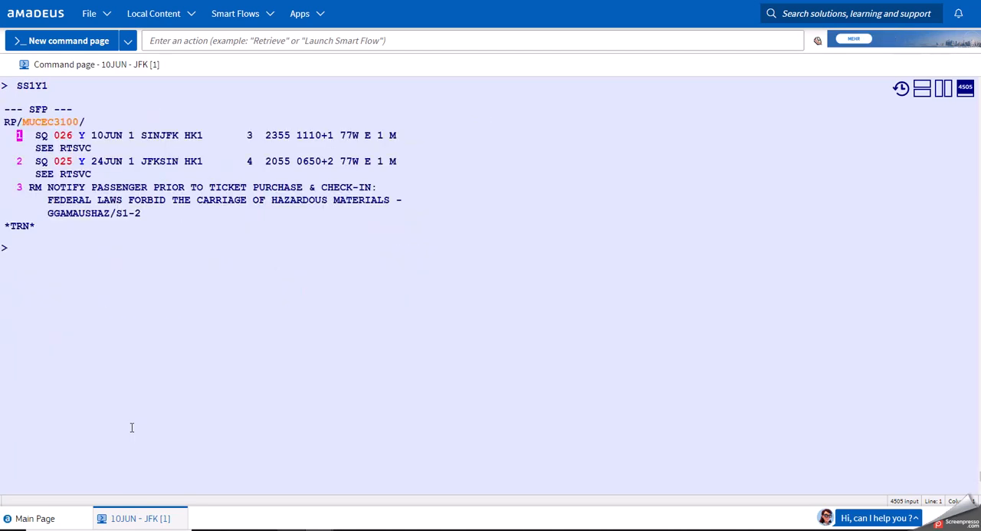
Price the booked Singapore–New York round trip with FXA/R,UP.
type("FXA/R,YP")
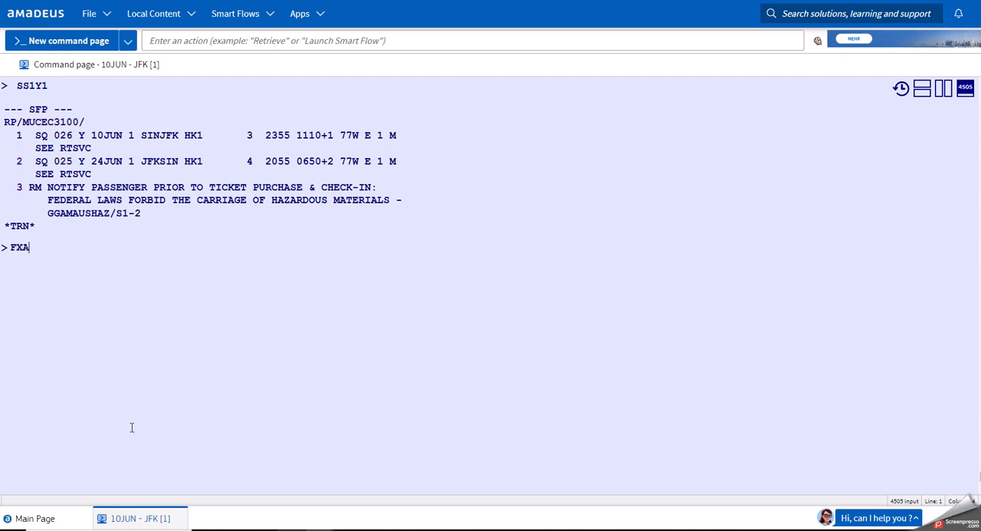
key("BackSpace")
key("BackSpace")
type("UP")
key("Return")
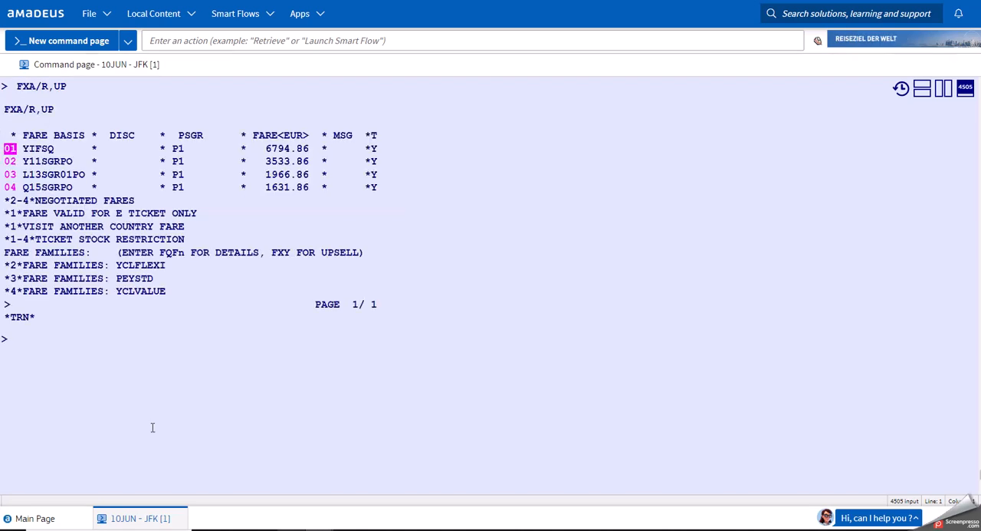
Highlight the fare amount of the Q15SGRPO fare basis in the FXA list to examine it.
left_click(264, 187)
left_click_drag(277, 188, 309, 187)
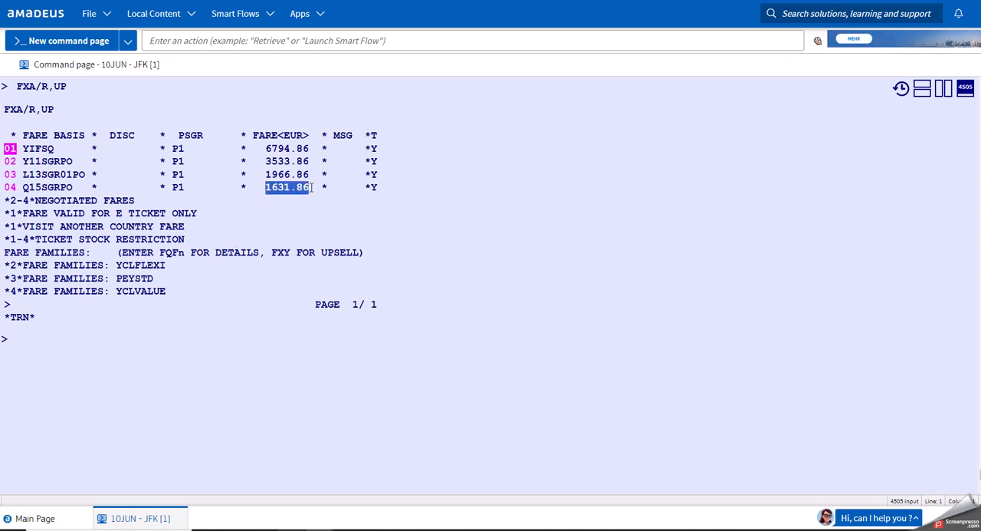
left_click(165, 364)
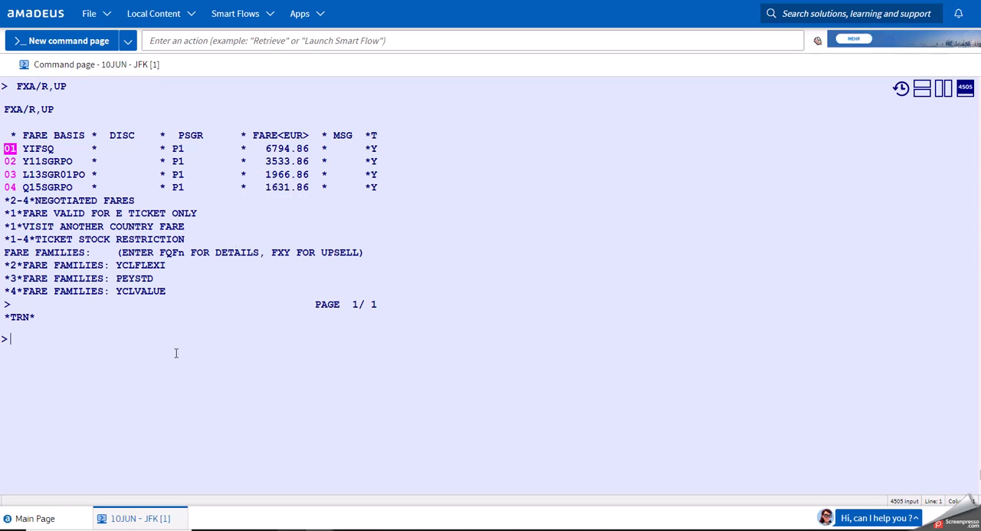
left_click_drag(264, 187, 309, 187)
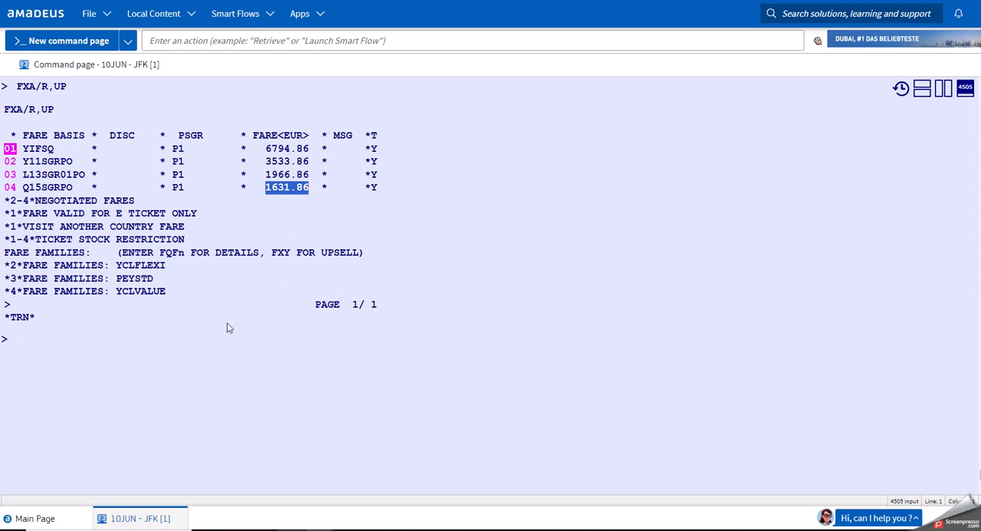
left_click(171, 351)
Redisplay the Singapore–New York booking with RT and try to request fare recommendations with FXD.
type("RT")
key("Return")
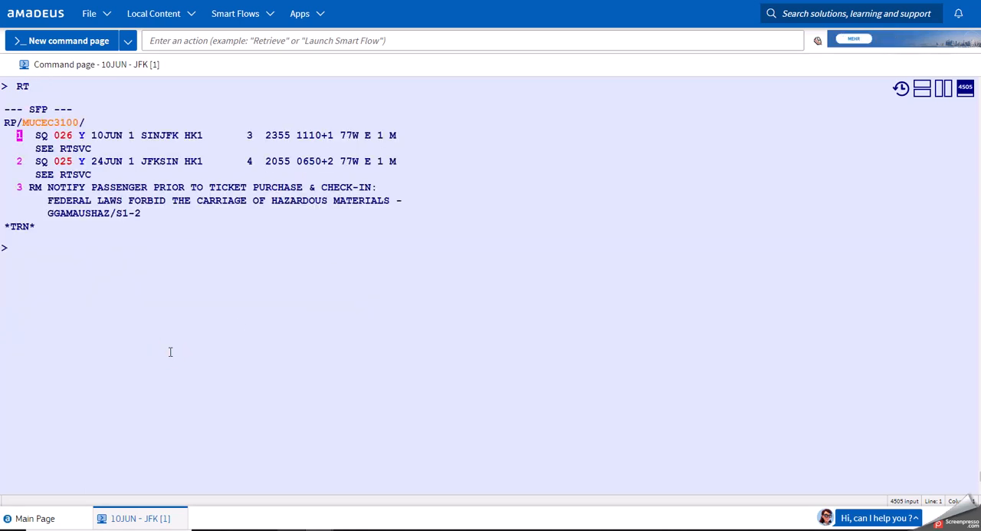
type("FXD")
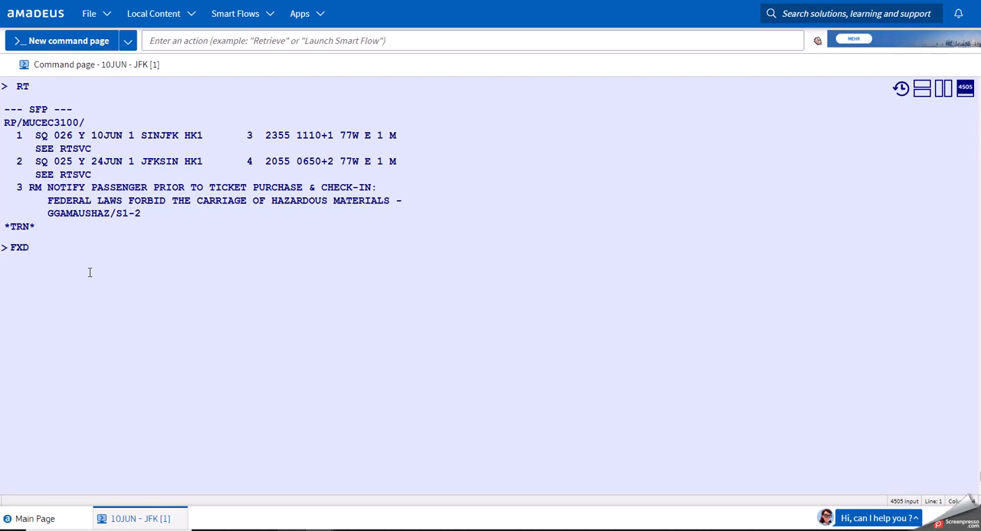
key("Return")
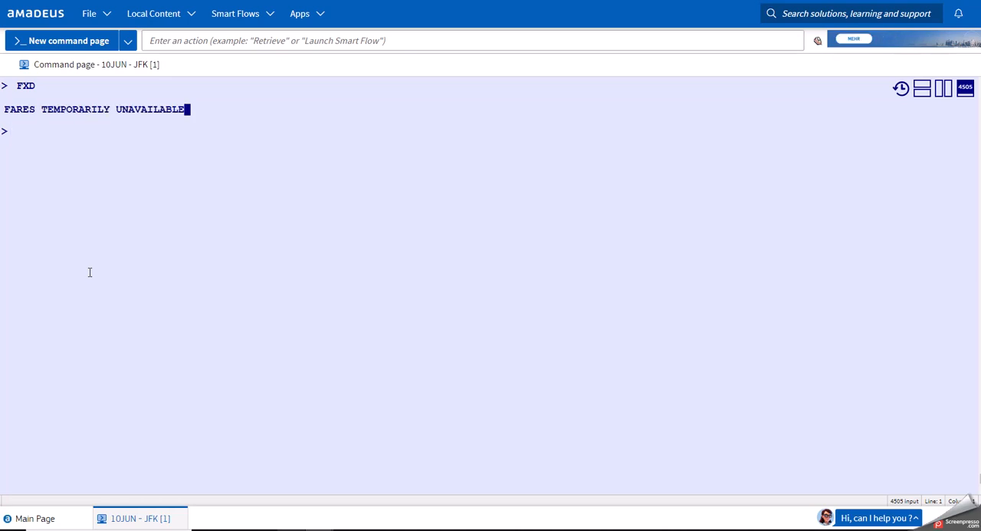
Return to the booked SQ itinerary with RT and retry the FXD entry.
left_click(113, 208)
type("RT")
key("Return")
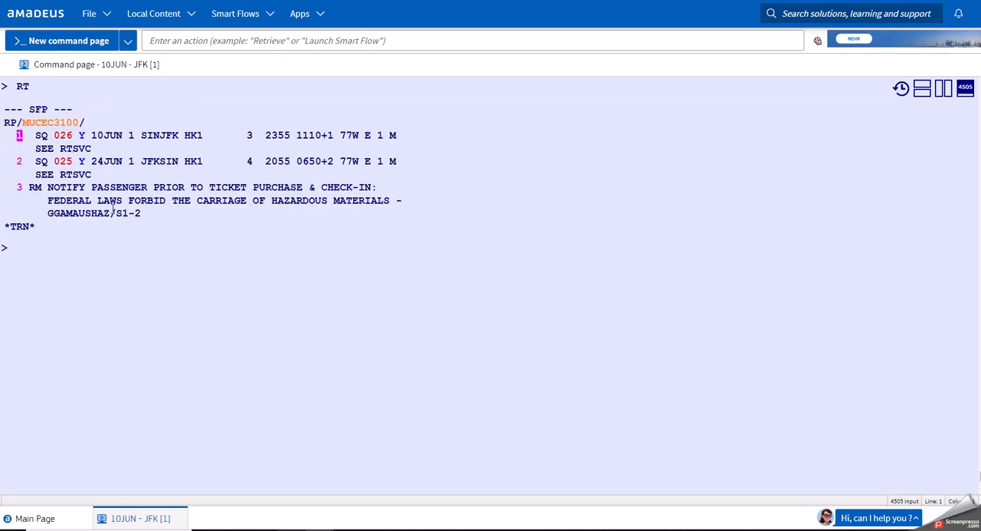
type("FXD")
key("Return")
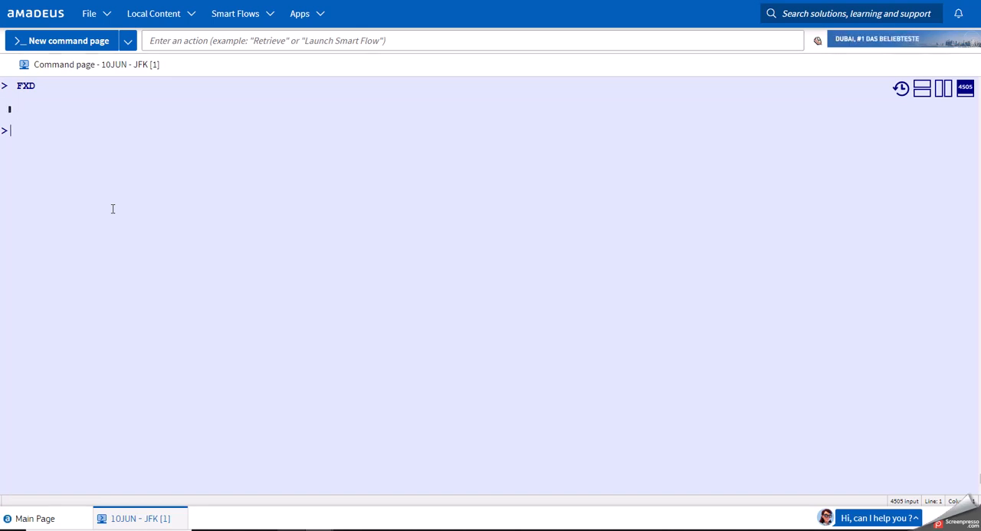
Ignore the Singapore–New York booking with IG and open a new command page.
type("IG")
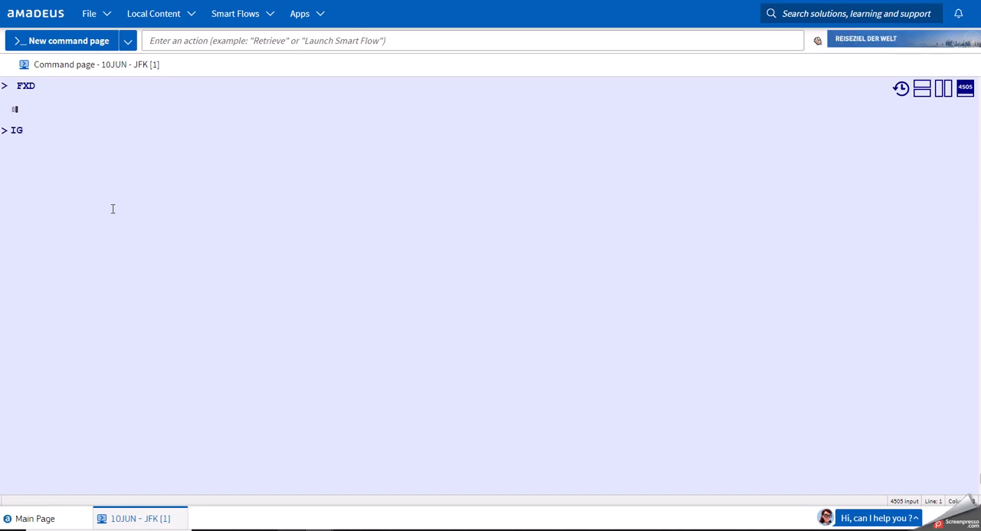
key("BackSpace")
key("BackSpace")
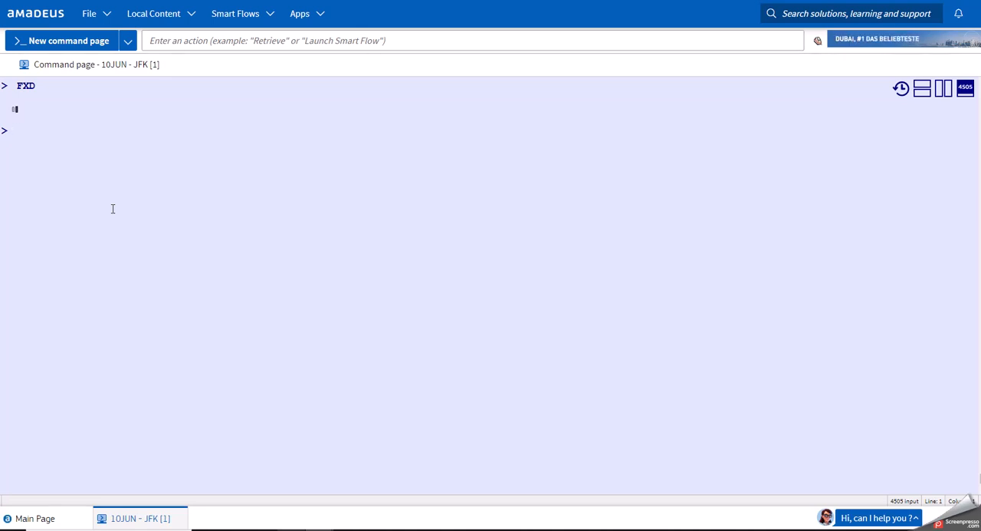
type("IG")
key("Return")
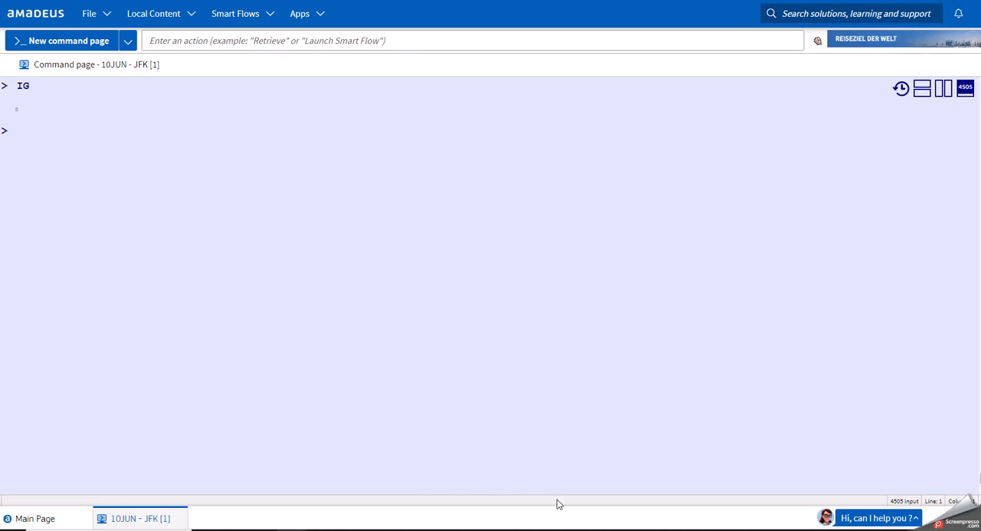
left_click(243, 310)
left_click(87, 41)
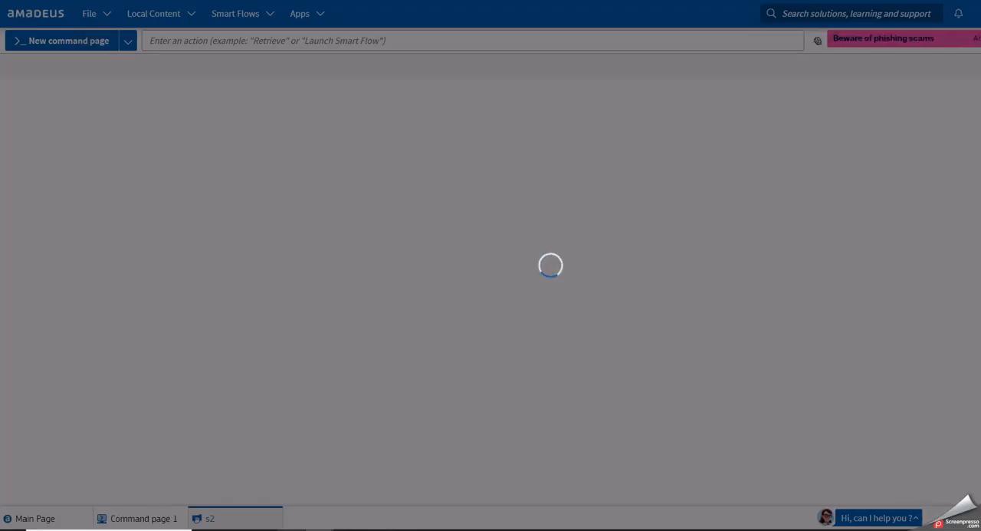
Display London to Cairo availability for 25 May with AN25MAYLONCAI/KM.
type("AN1")
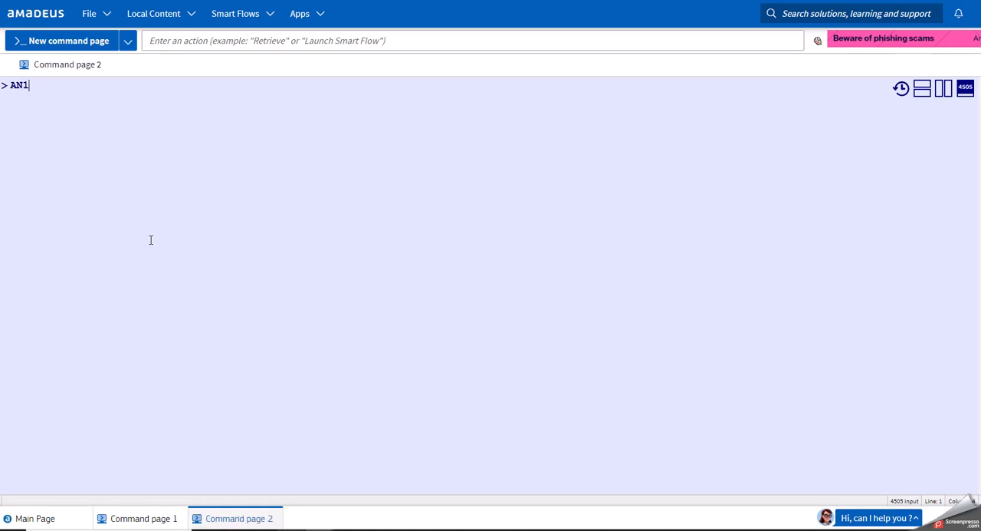
key("BackSpace")
type("25MAYLON")
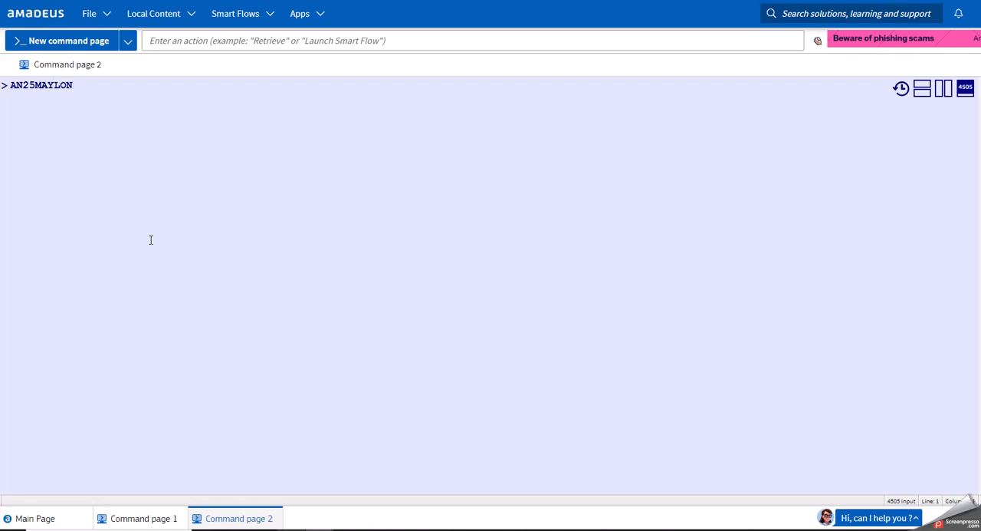
type("CAI/KM")
key("Return")
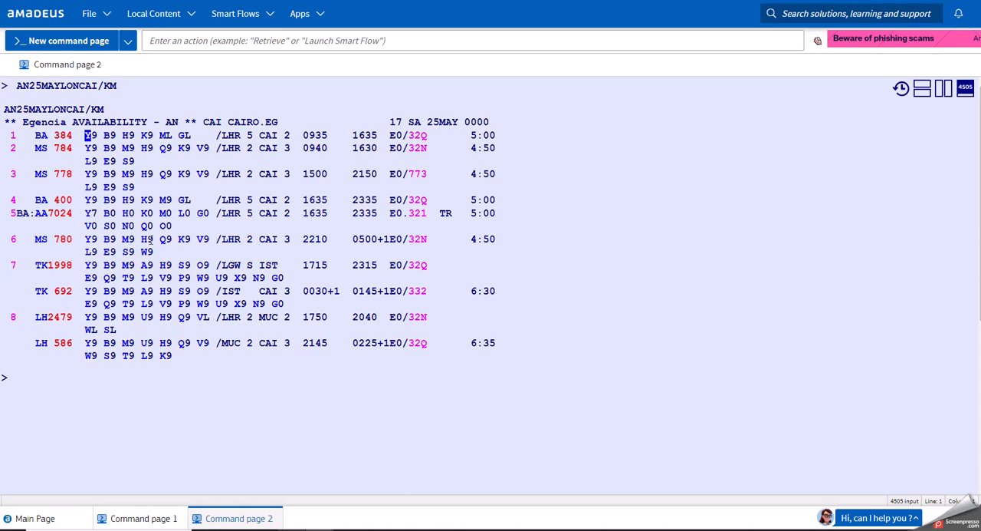
Sell one Y-class seat on BA 384, display the return 14 days on with ACR14, and sell one Y-class seat on BA 401.
key("Return")
type("A")
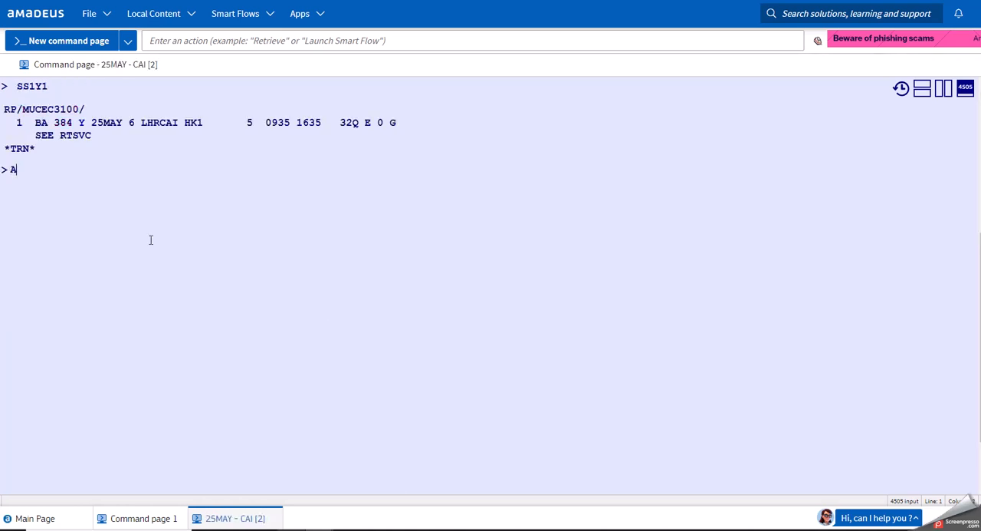
type("CR14")
key("Return")
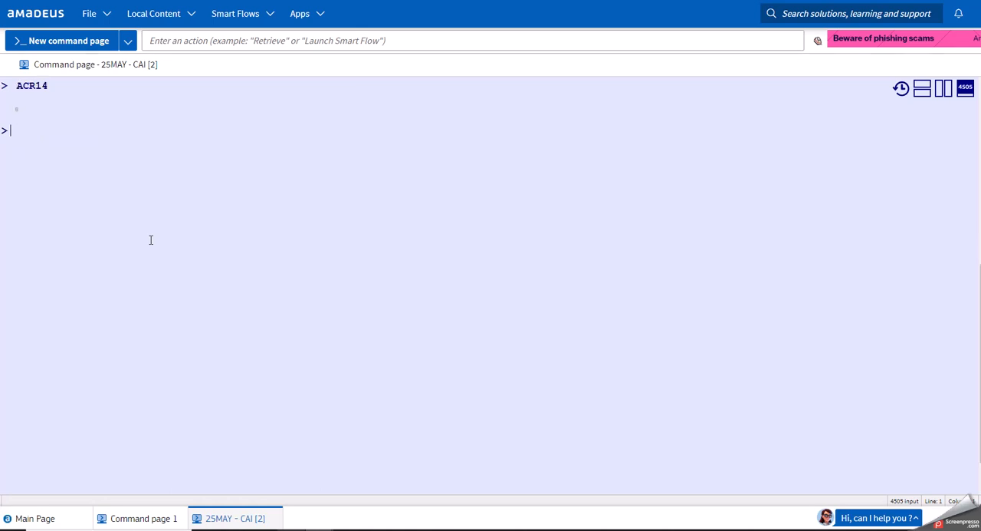
key("Down")
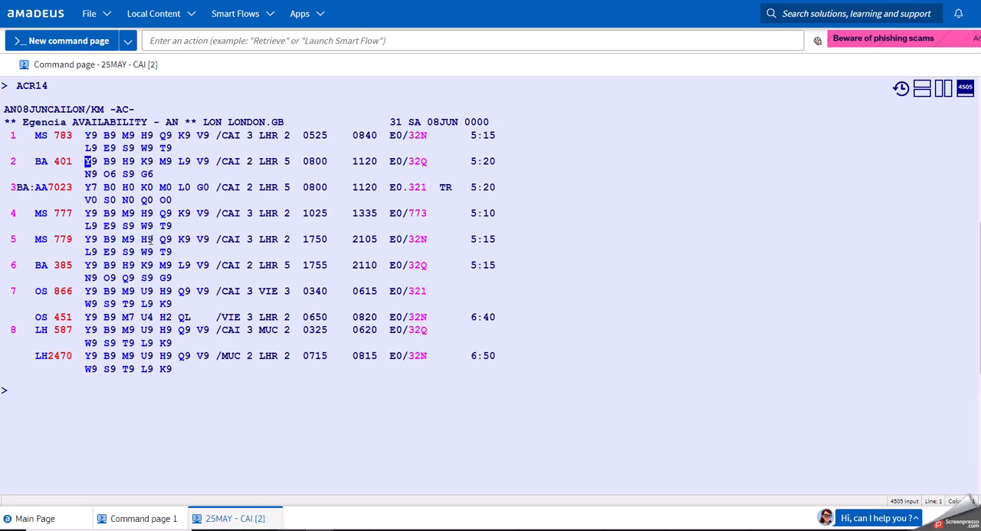
key("Return")
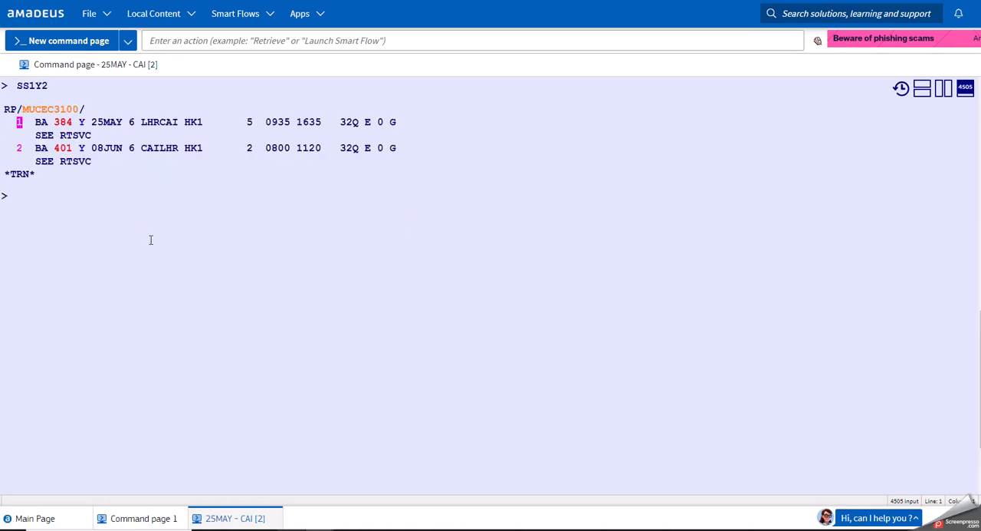
List the lower fare options for the booked BA London–Cairo round trip with FXA/R,UP.
type("FXD")
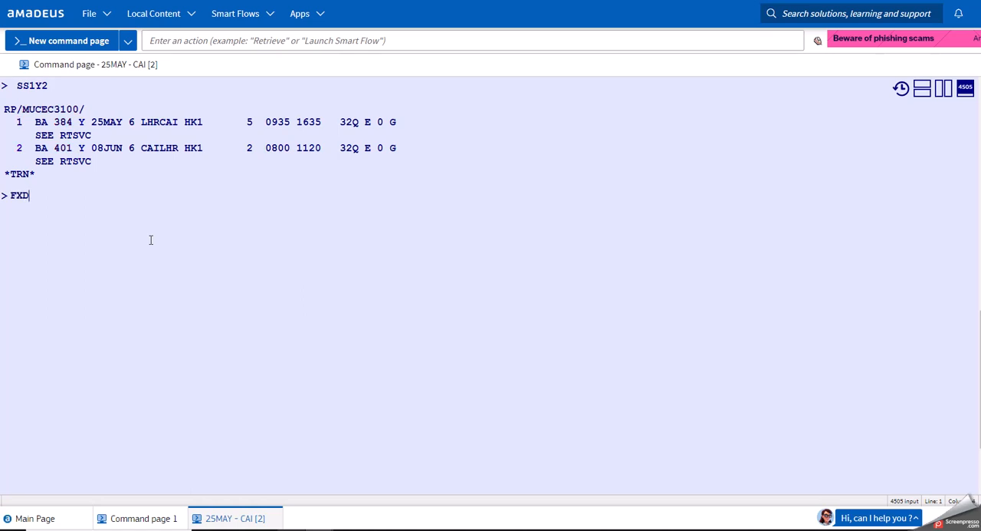
key("BackSpace")
key("BackSpace")
key("BackSpace")
type("FXA/R,UP")
key("Return")
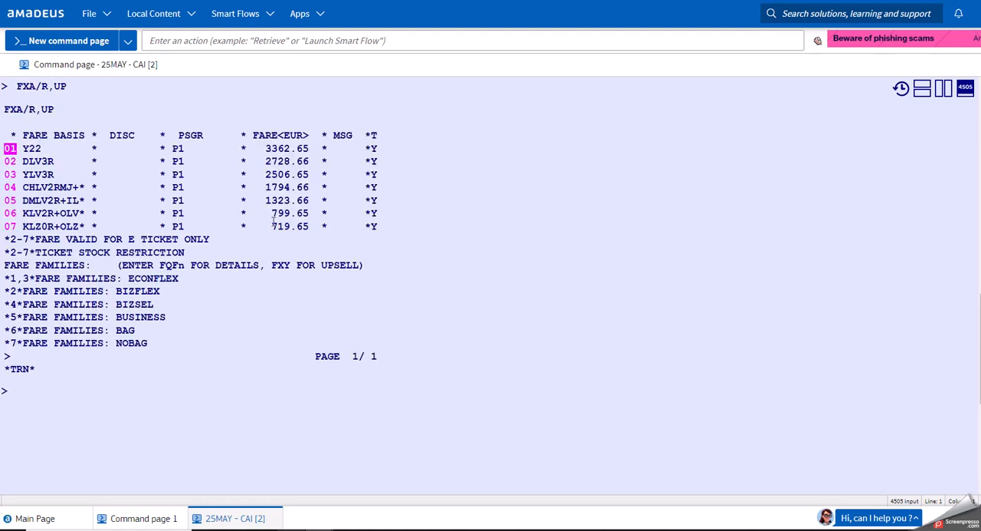
Examine the cheapest fare in the FXA list and the fare family it belongs to.
left_click_drag(273, 223, 309, 235)
left_click(120, 394)
left_click_drag(118, 345, 148, 346)
left_click(111, 385)
left_click(131, 425)
Redisplay the booked itinerary with RT and request fare recommendations for it with FXD.
type("RT")
key("Return")
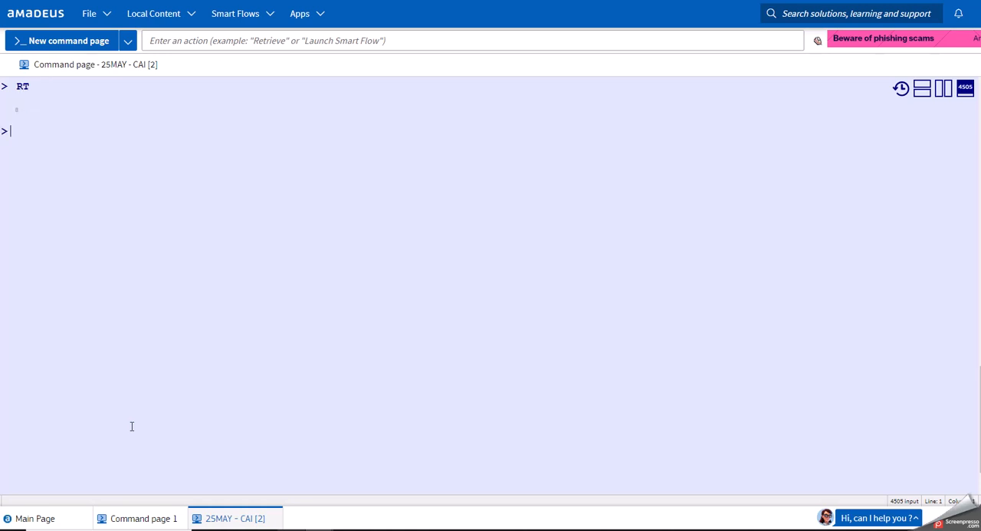
type("FXD")
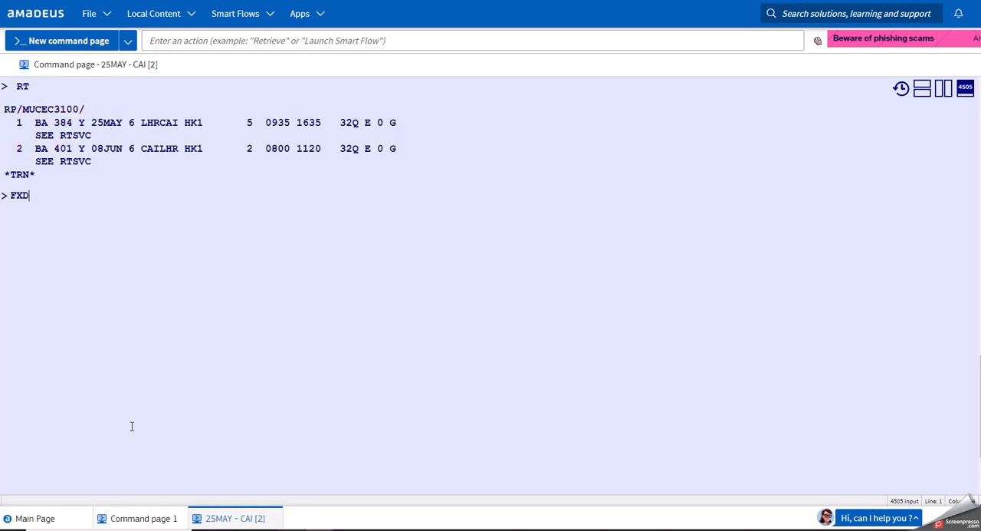
key("Return")
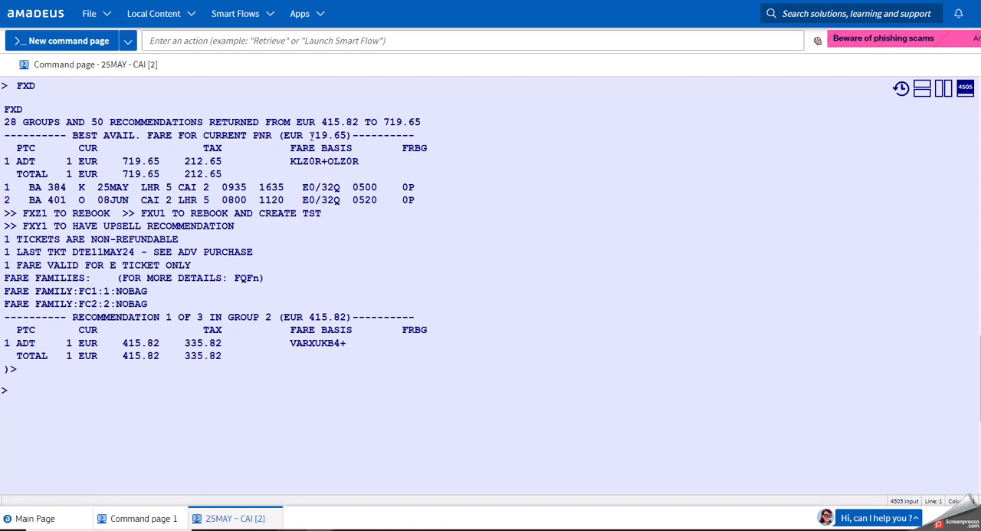
Compare the best available fare for the current PNR with the cheapest fare in the earlier FXA list.
left_click_drag(309, 136, 349, 135)
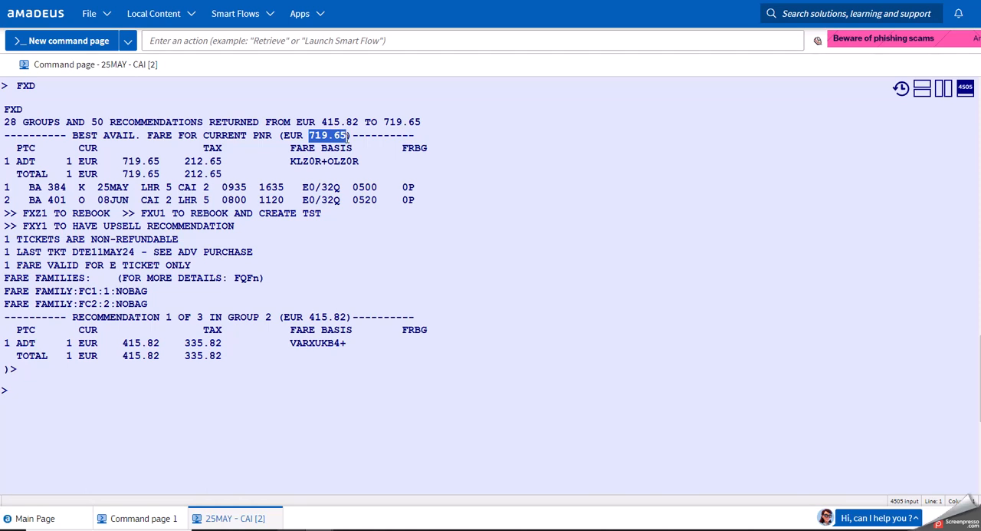
scroll(337, 153, "up", 3)
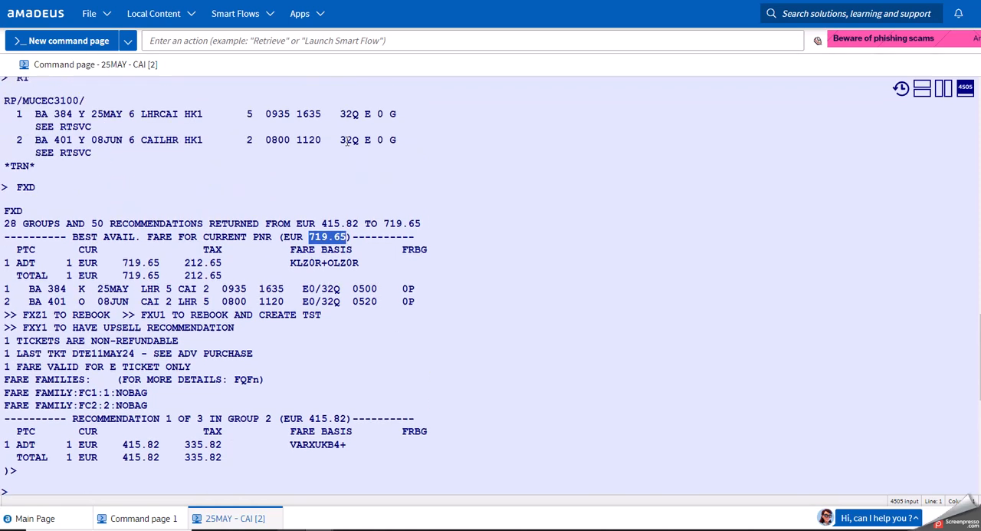
scroll(338, 153, "up", 4)
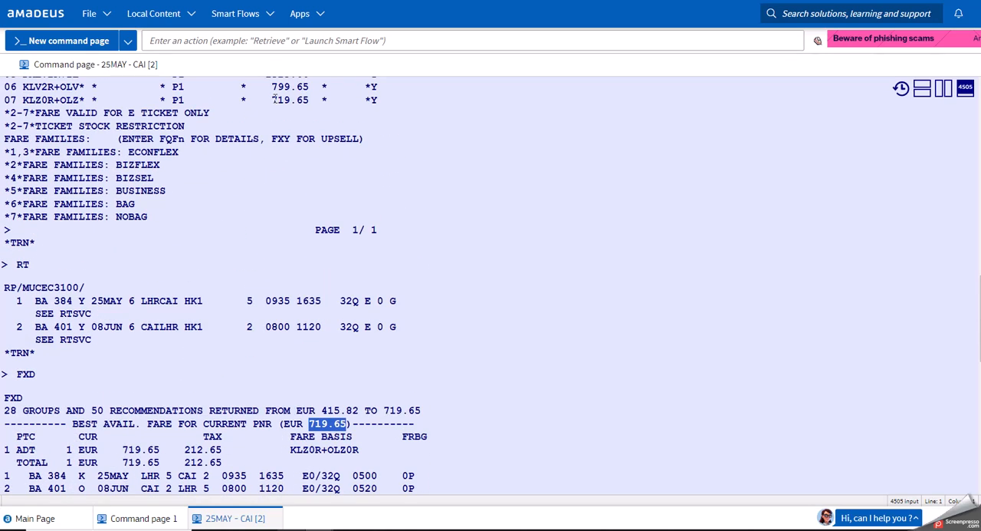
left_click_drag(271, 100, 309, 101)
scroll(298, 222, "down", 7)
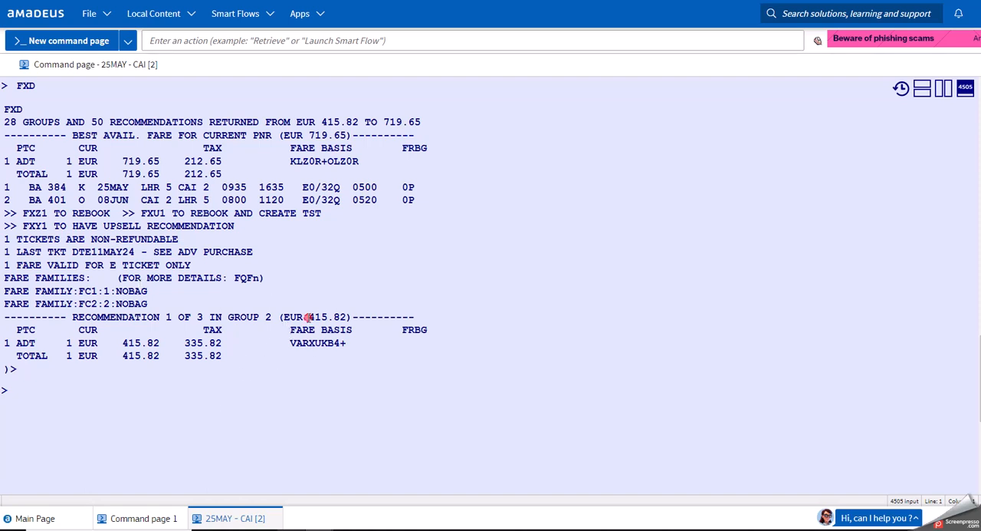
Check the group 2 recommendation's price, page down with MD and examine its SV flights via Jeddah and Riyadh.
left_click_drag(309, 316, 349, 317)
left_click(142, 418)
type("MD")
key("Return")
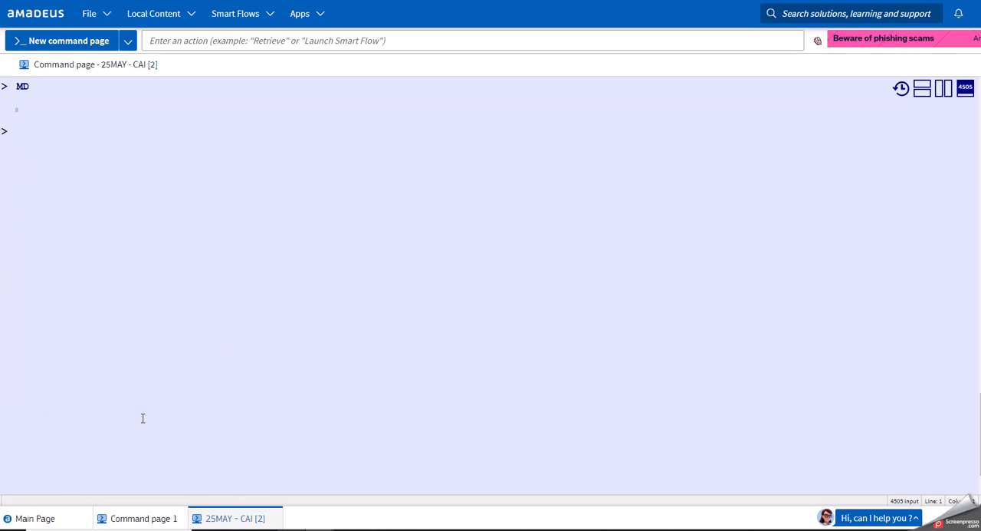
scroll(130, 415, "up", 4)
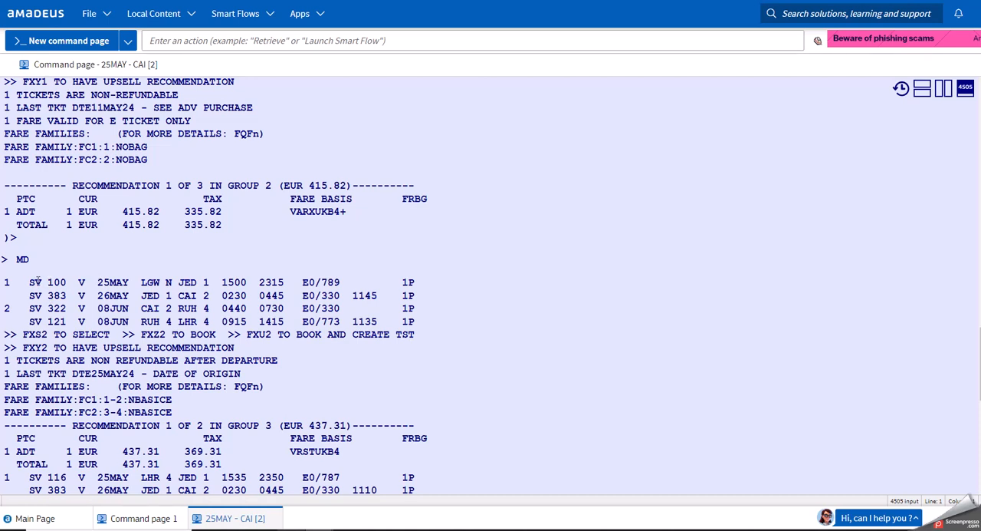
left_click_drag(32, 282, 192, 289)
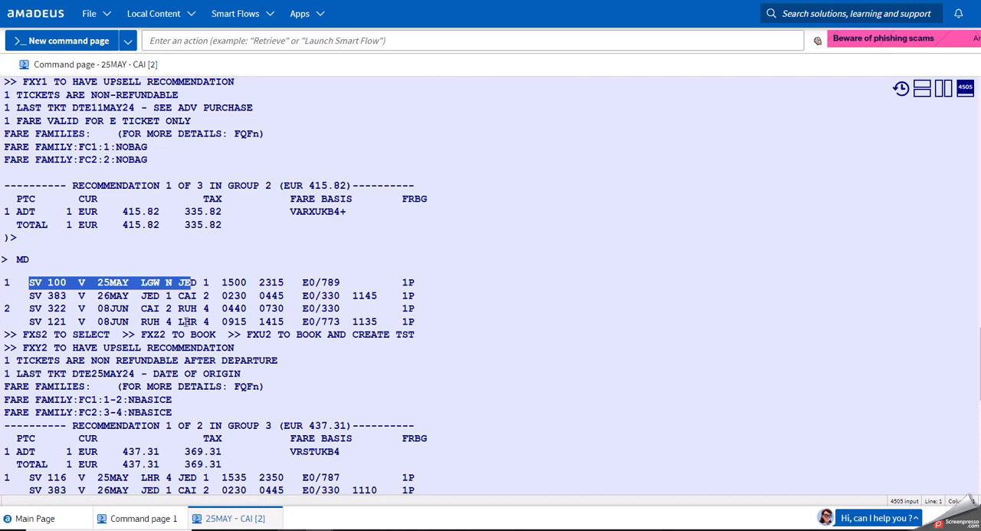
left_click(170, 301)
scroll(171, 301, "down", 4)
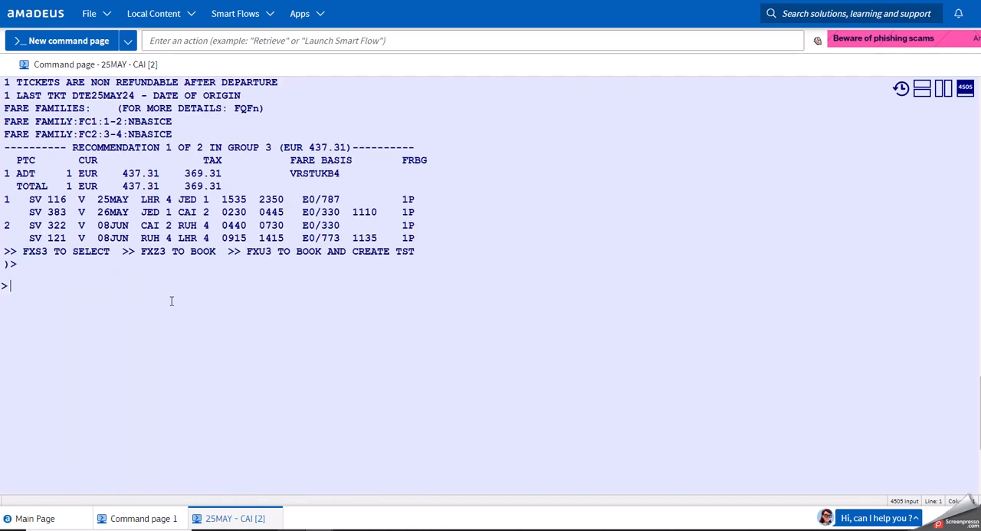
Compare the elapsed travel time of the SV connection to Cairo with that of the direct BA flight.
scroll(166, 285, "up", 3)
scroll(166, 285, "up", 1)
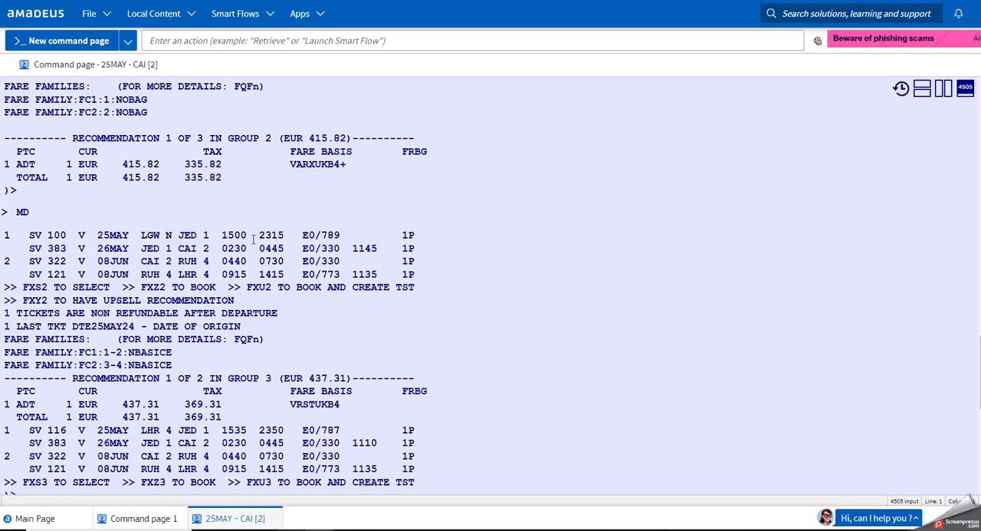
scroll(287, 279, "up", 3)
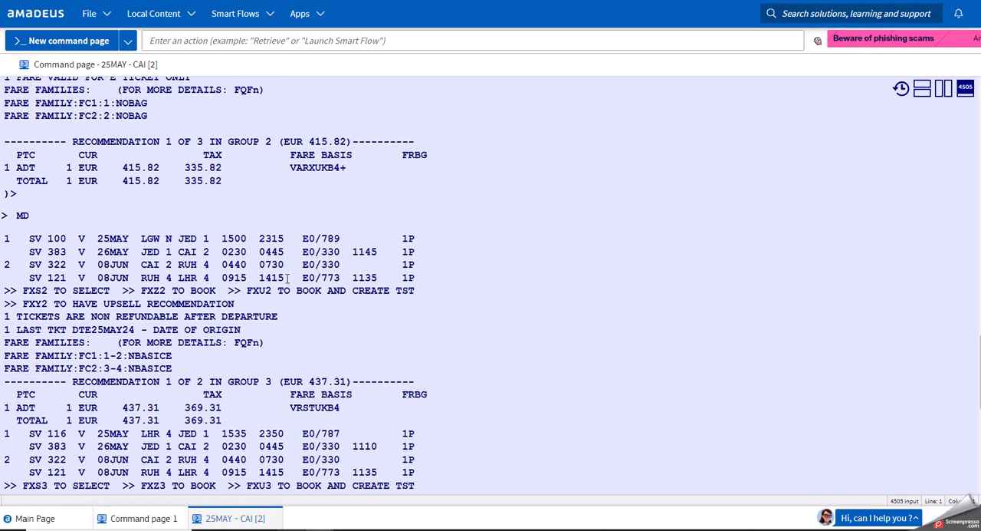
double_click(356, 362)
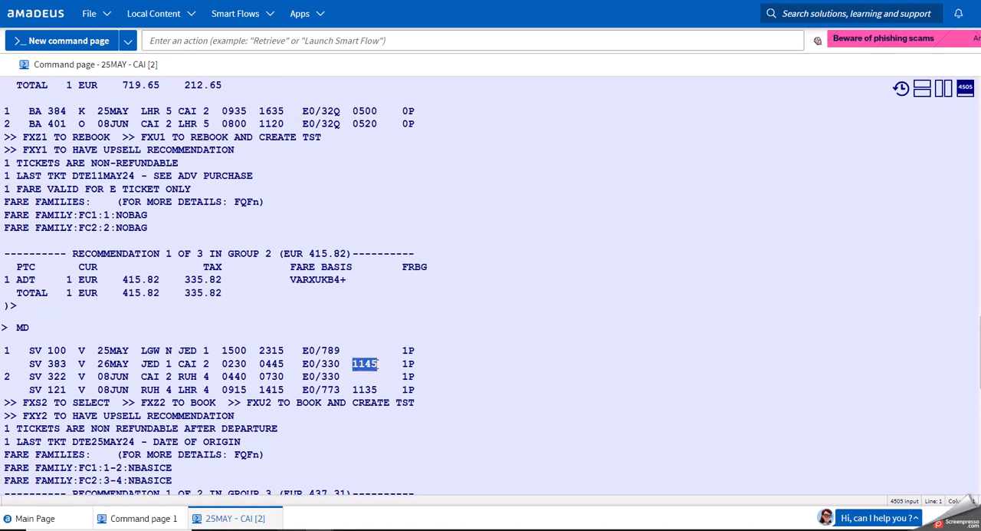
double_click(355, 111)
scroll(329, 164, "up", 4)
scroll(330, 164, "down", 10)
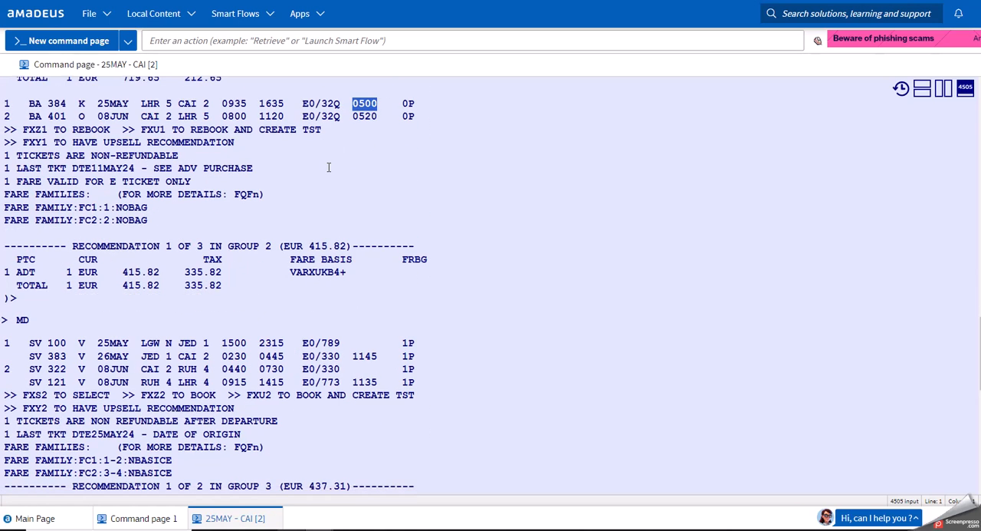
Redisplay the FXD fare recommendations with MPFXD.
left_click(177, 435)
type("M")
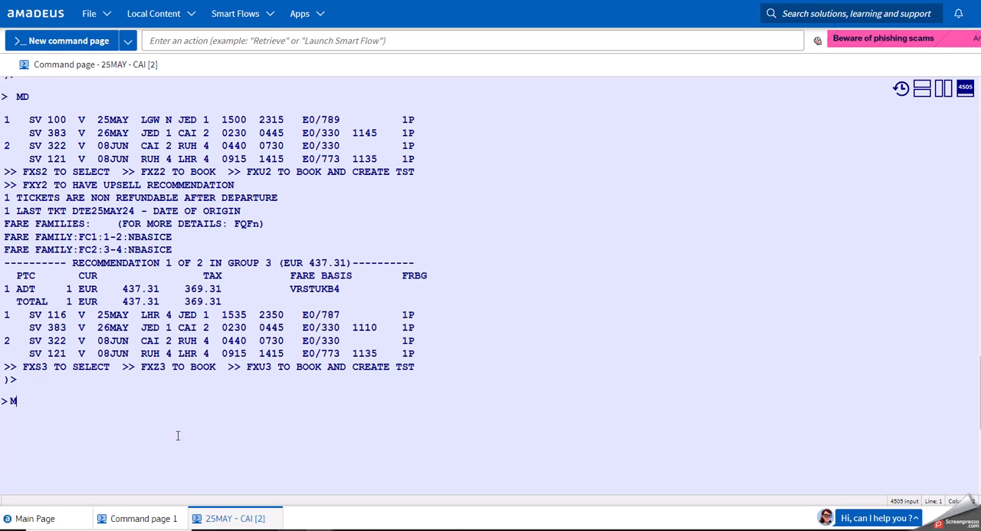
type("PFXD")
key("Return")
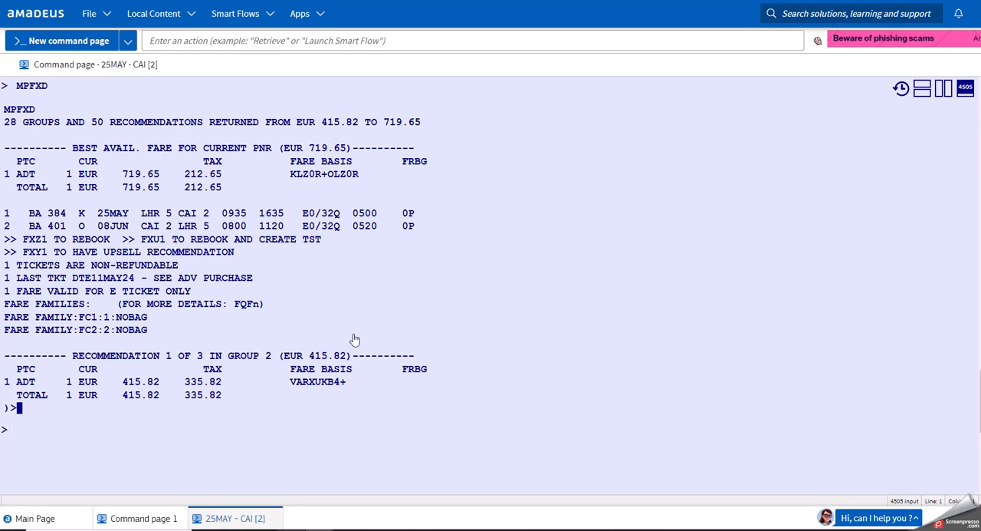
Page down the recommendations with MD and check the baggage allowance on the first SV flight.
left_click(202, 453)
type("MD")
key("Return")
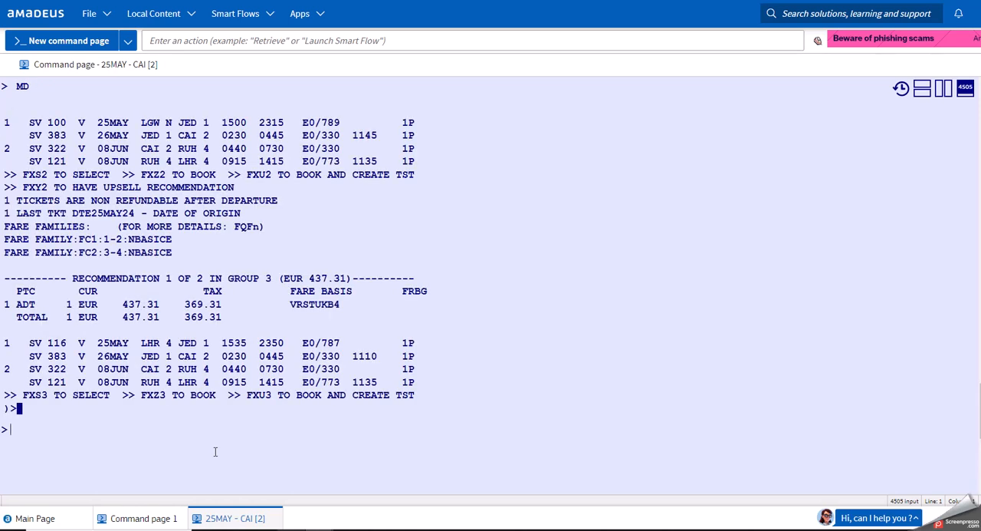
double_click(408, 125)
Ignore the London–Cairo booking with IG.
left_click(118, 446)
type("IG")
key("Return")
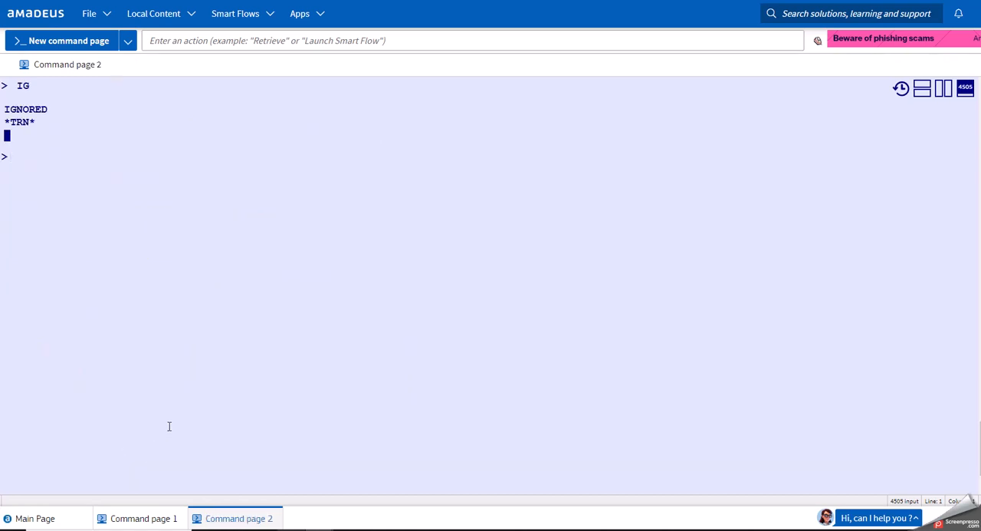